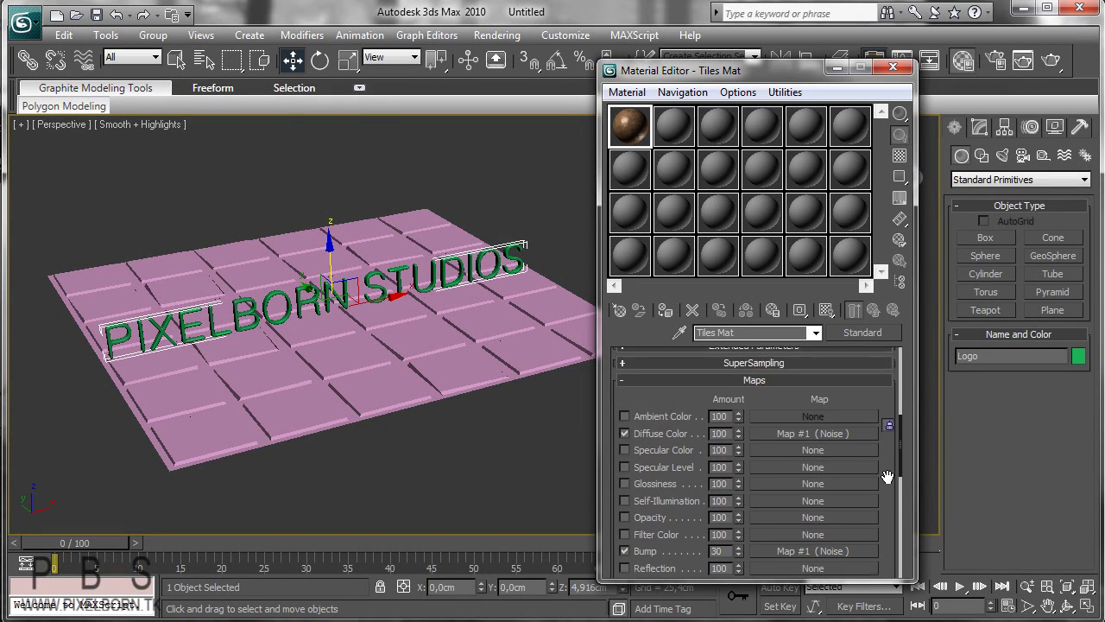
# - Examine the Tiles Mat specular highlights, the diffuse Noise map's parameters and the maps assigned to Diffuse Color and Bump
pyautogui.scroll(3, 888, 477)
pyautogui.scroll(5, 775, 388)
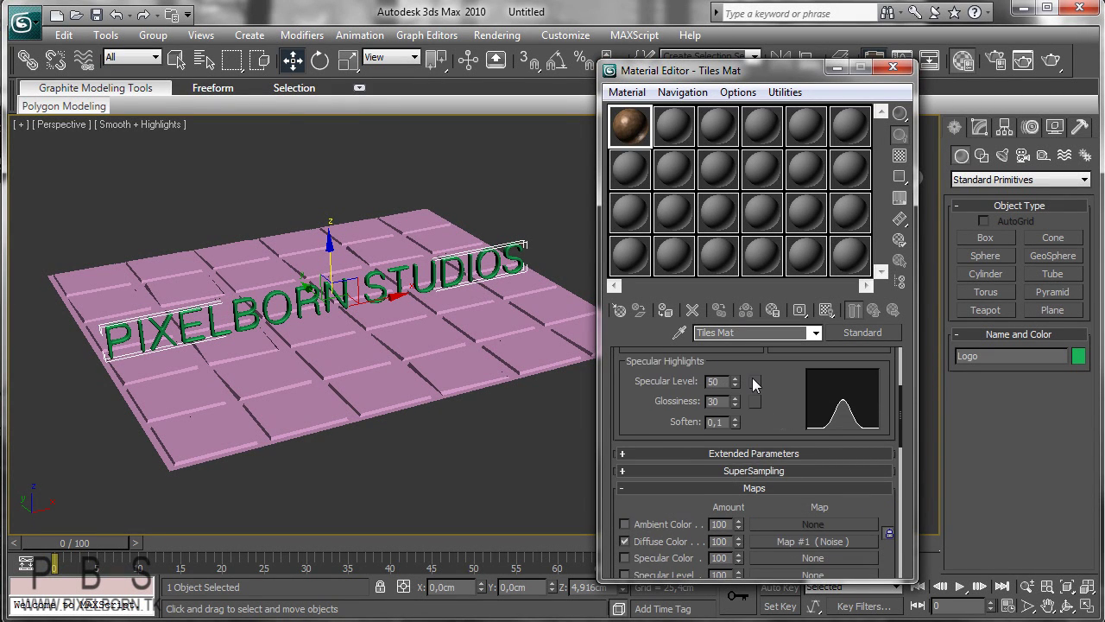
pyautogui.scroll(-3, 785, 443)
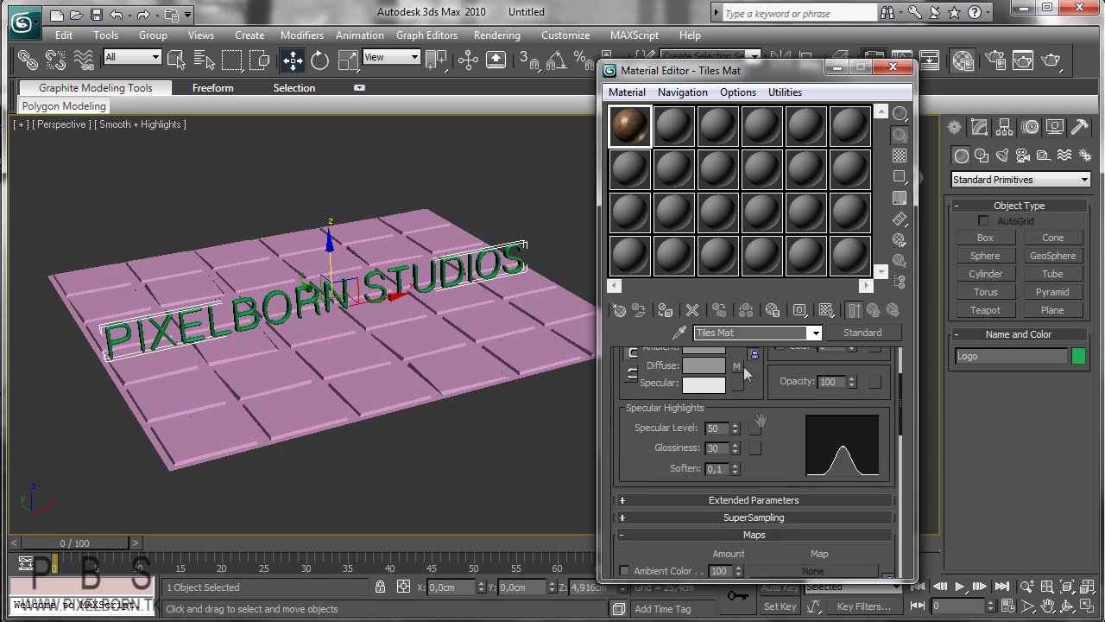
pyautogui.moveTo(891, 505); pyautogui.dragTo(835, 411)
pyautogui.click(815, 409)
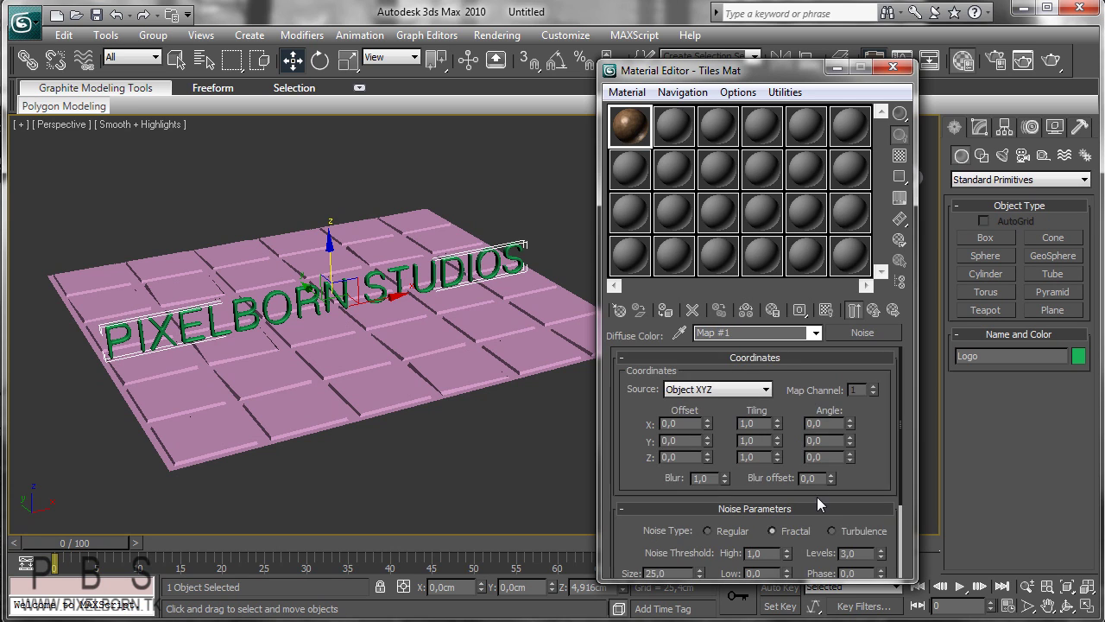
pyautogui.moveTo(817, 497); pyautogui.dragTo(863, 304)
pyautogui.scroll(2, 871, 346)
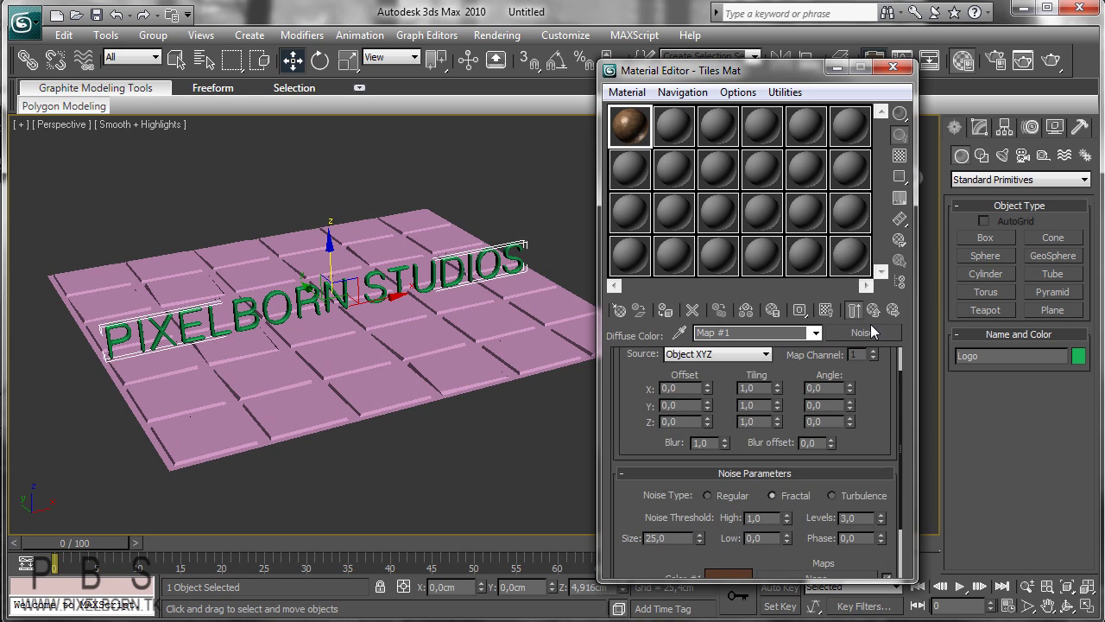
pyautogui.click(854, 310)
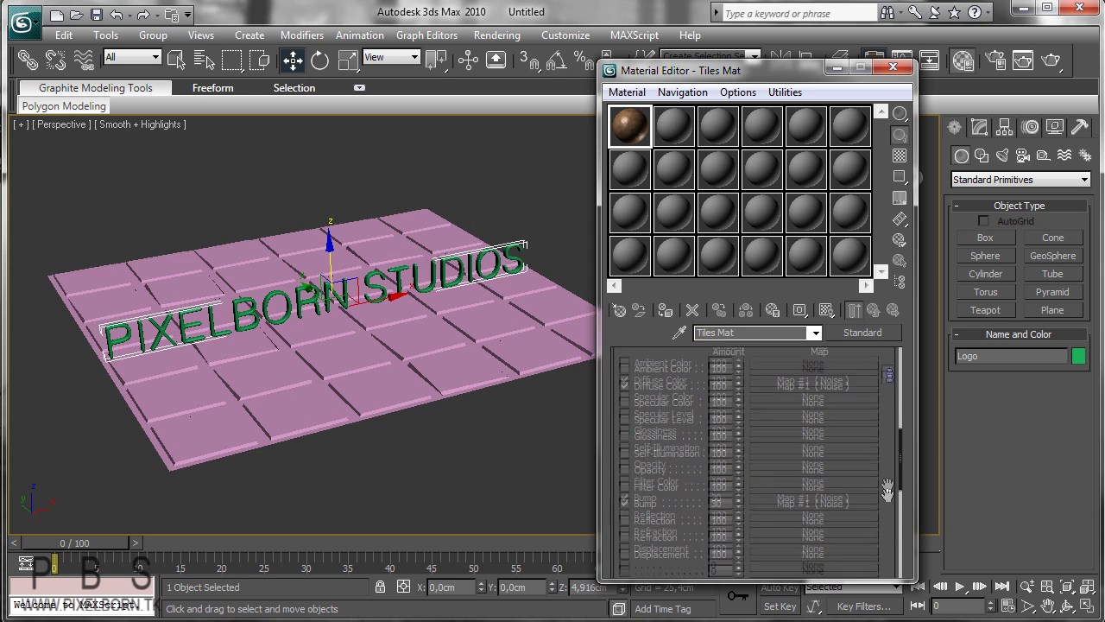
pyautogui.scroll(-1, 822, 480)
pyautogui.scroll(1, 884, 431)
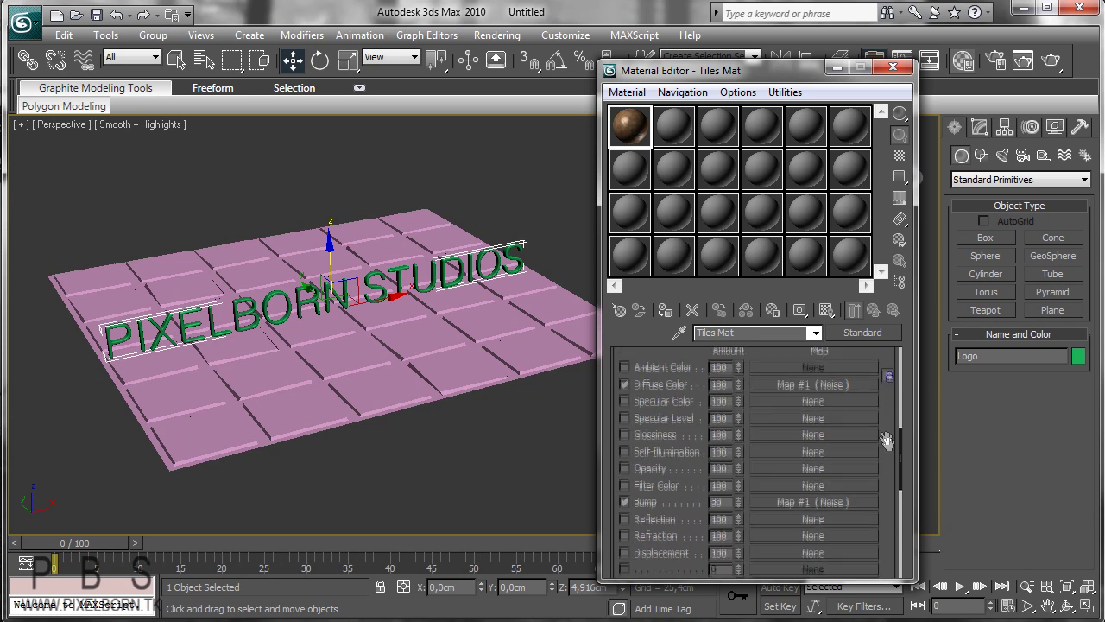
pyautogui.scroll(-1, 885, 436)
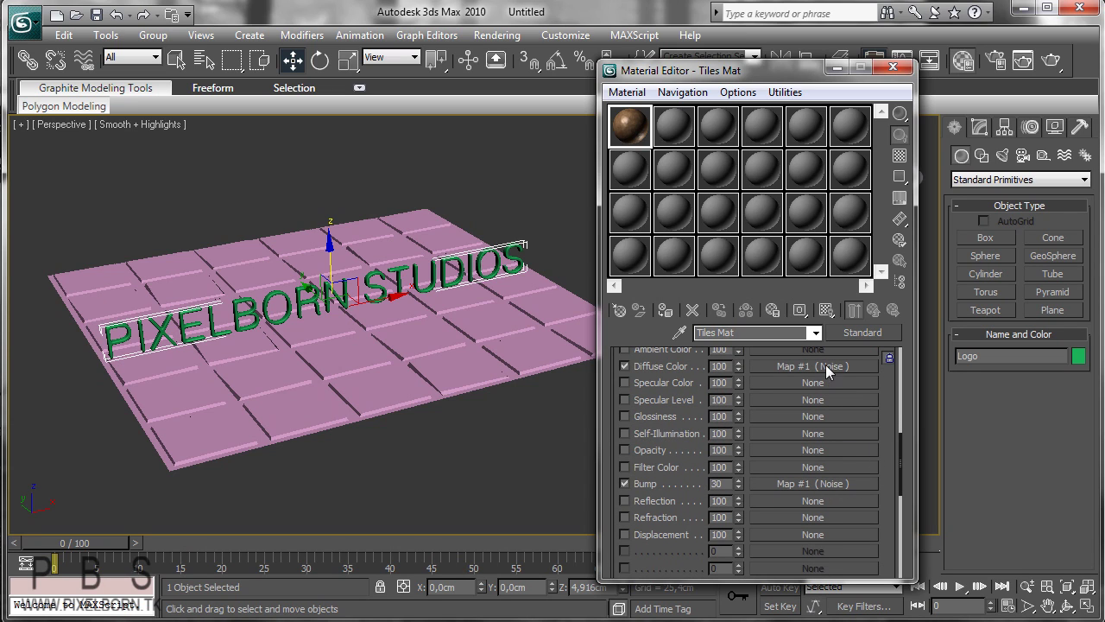
pyautogui.scroll(1, 886, 423)
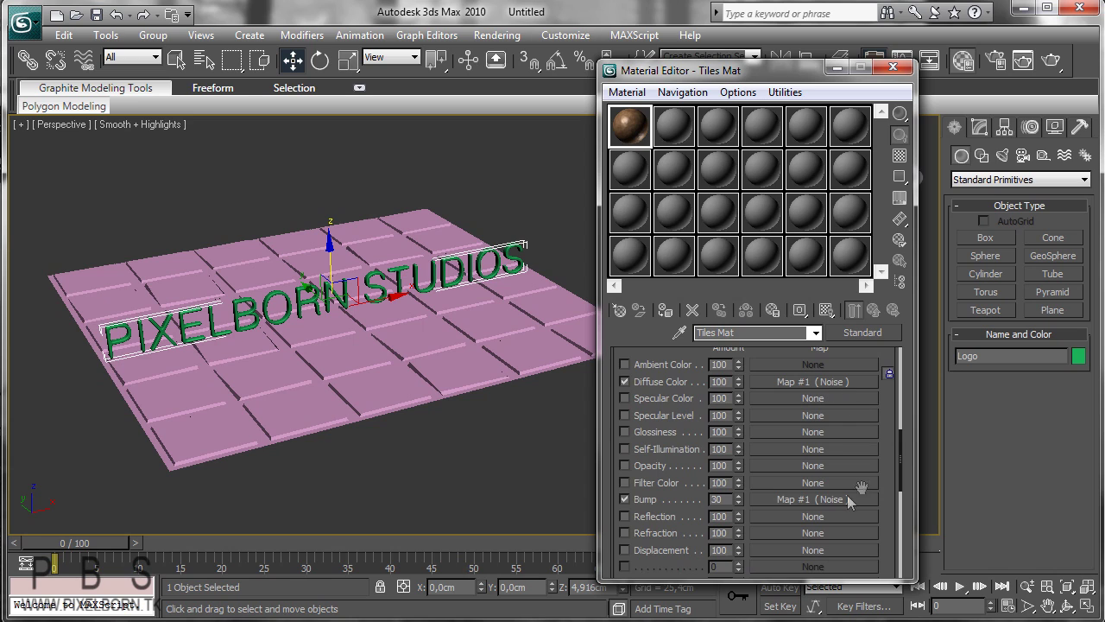
pyautogui.moveTo(882, 461)
pyautogui.mouseDown()
pyautogui.moveTo(886, 447)
pyautogui.moveTo(884, 460)
pyautogui.mouseUp()
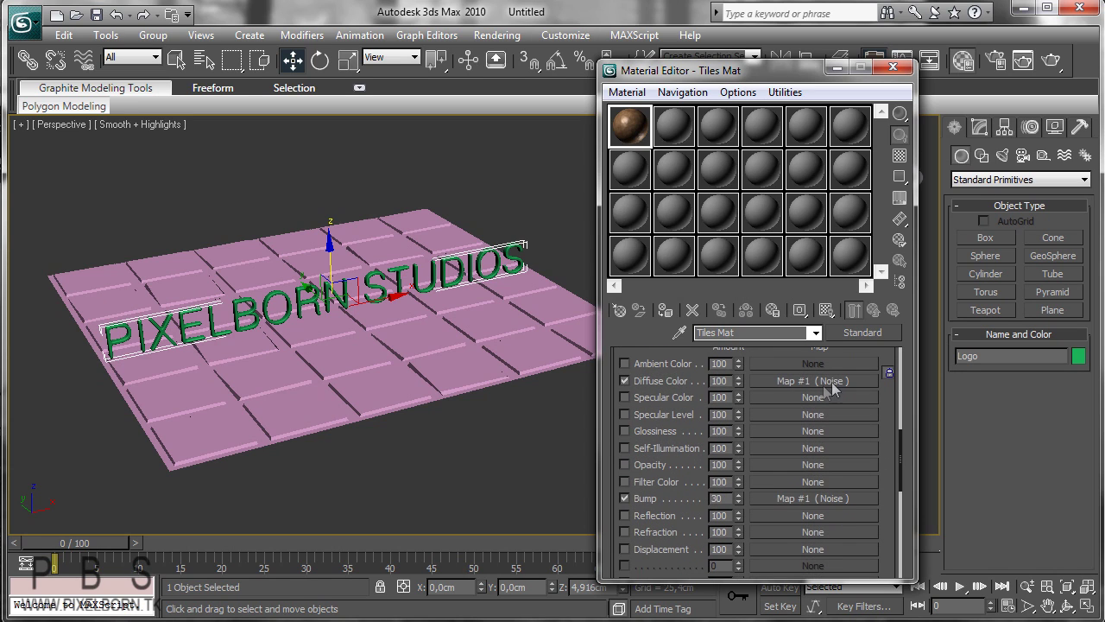
# - Set the Bump amount of Tiles Mat to 26, judging the effect in an enlarged sample preview, and close the preview
pyautogui.scroll(-2, 887, 477)
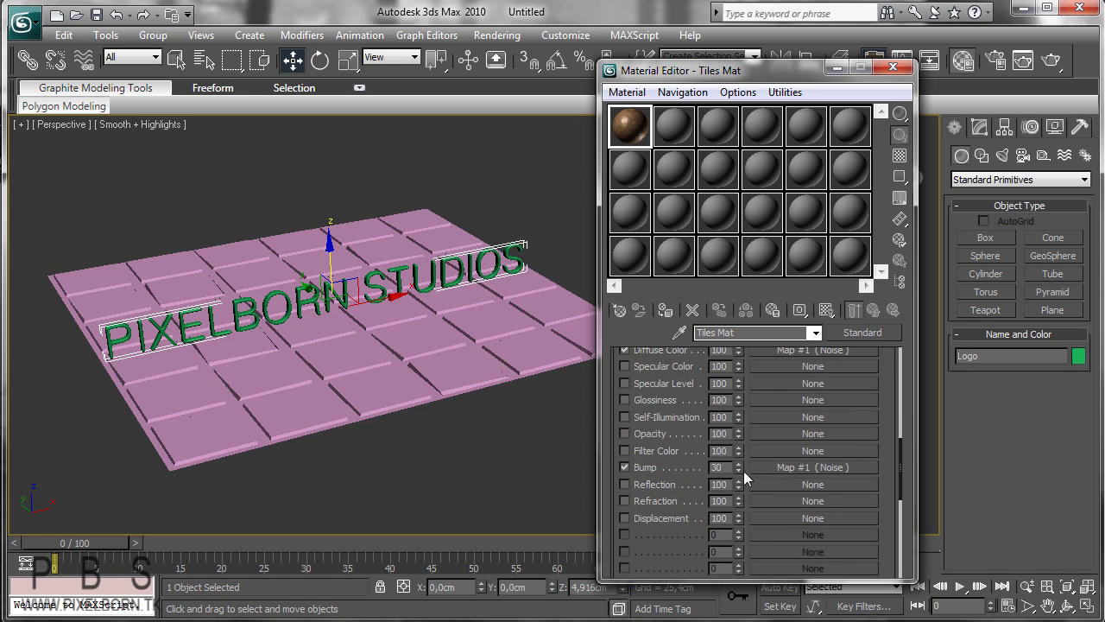
pyautogui.moveTo(739, 470); pyautogui.dragTo(738, 475)
pyautogui.moveTo(885, 460); pyautogui.dragTo(881, 467)
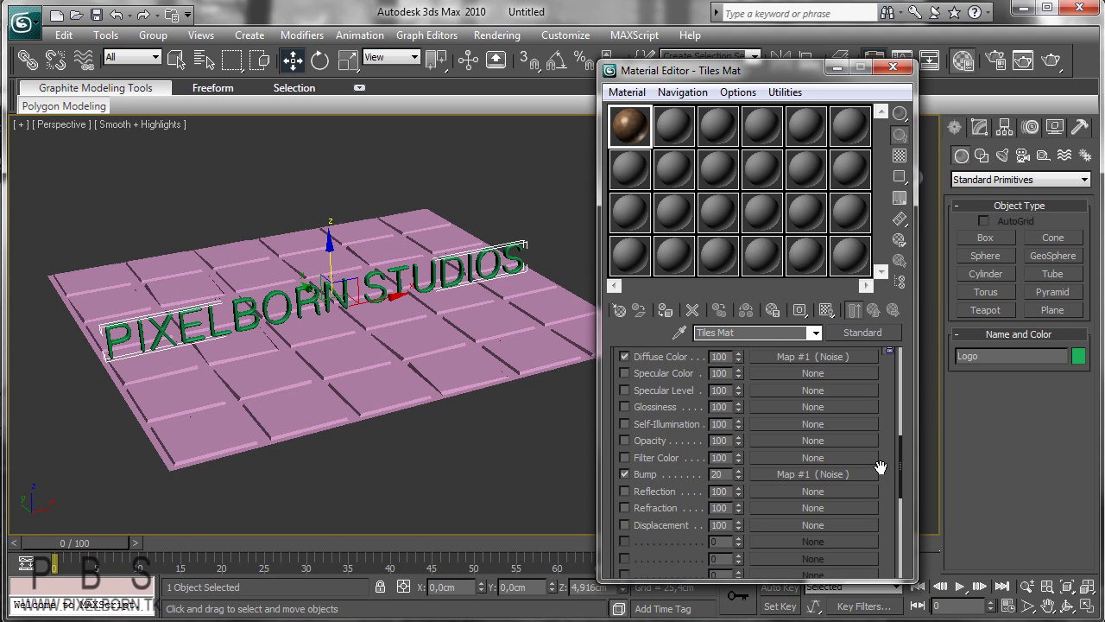
pyautogui.click(738, 478)
pyautogui.doubleClick(631, 127)
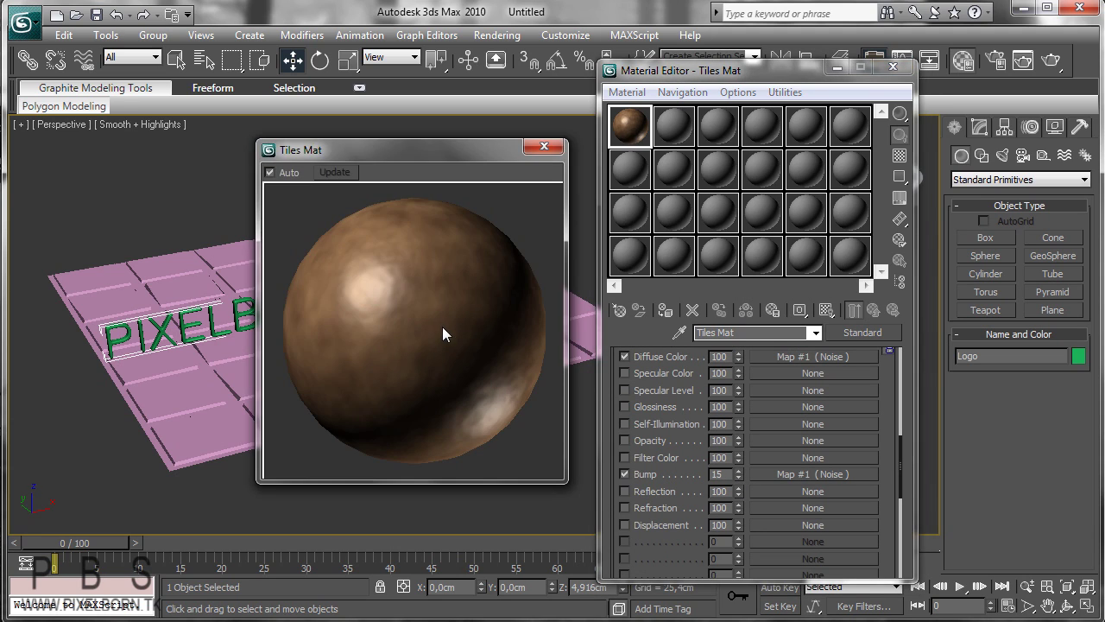
pyautogui.click(739, 471)
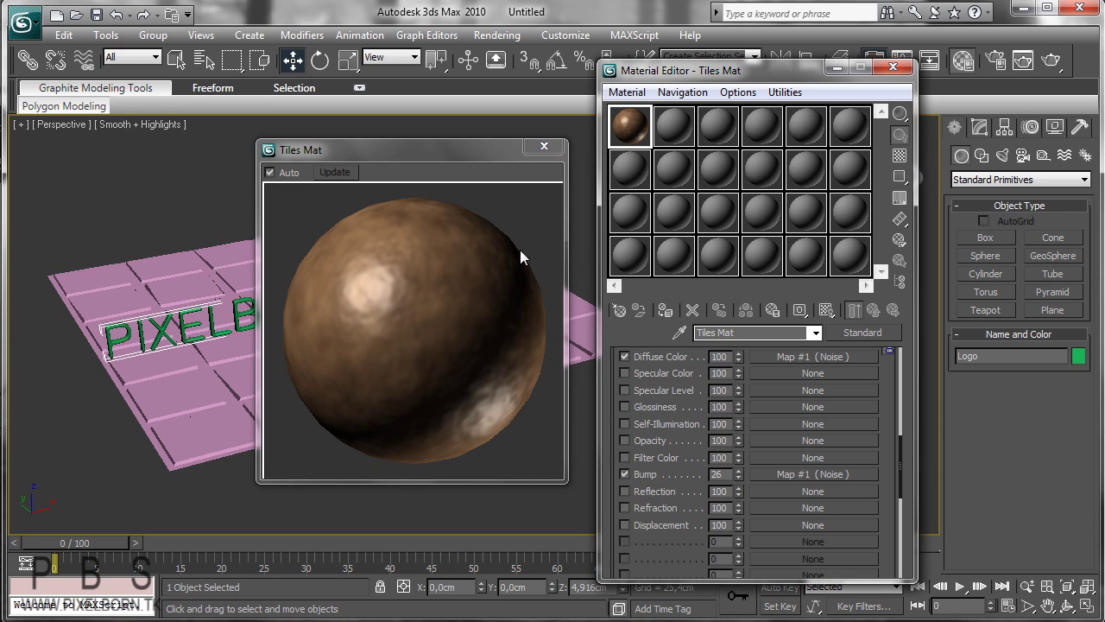
pyautogui.click(543, 148)
# - Assign Tiles Mat to the tiled floor and display its map in the viewport with nothing selected
pyautogui.moveTo(629, 129); pyautogui.dragTo(401, 366)
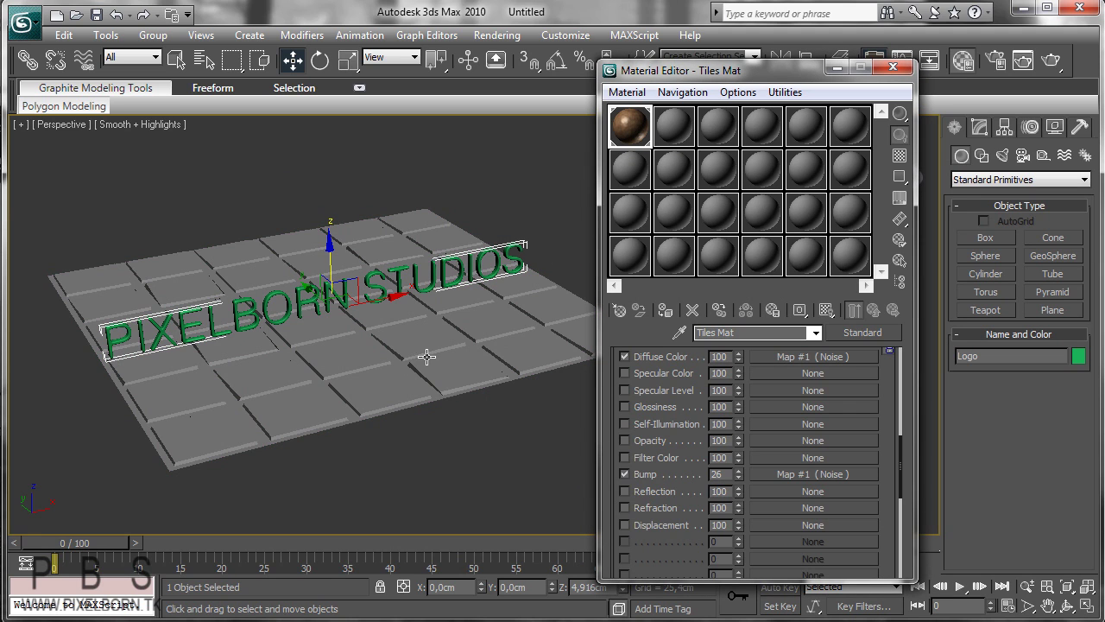
pyautogui.click(482, 432)
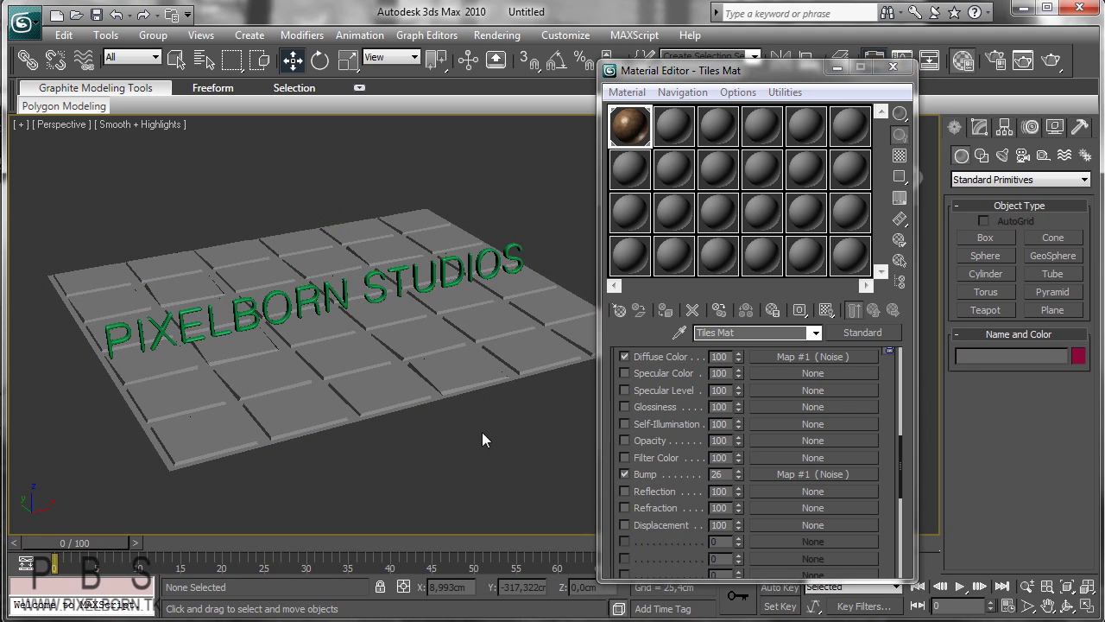
pyautogui.click(823, 309)
# - Render the perspective view to check the tile material from above, and close the rendered frame
pyautogui.keyDown('alt'); pyautogui.moveTo(424, 333); pyautogui.dragTo(470, 362, button='middle'); pyautogui.keyUp('alt')
pyautogui.scroll(4, 436, 360)
pyautogui.rightClick(470, 362)
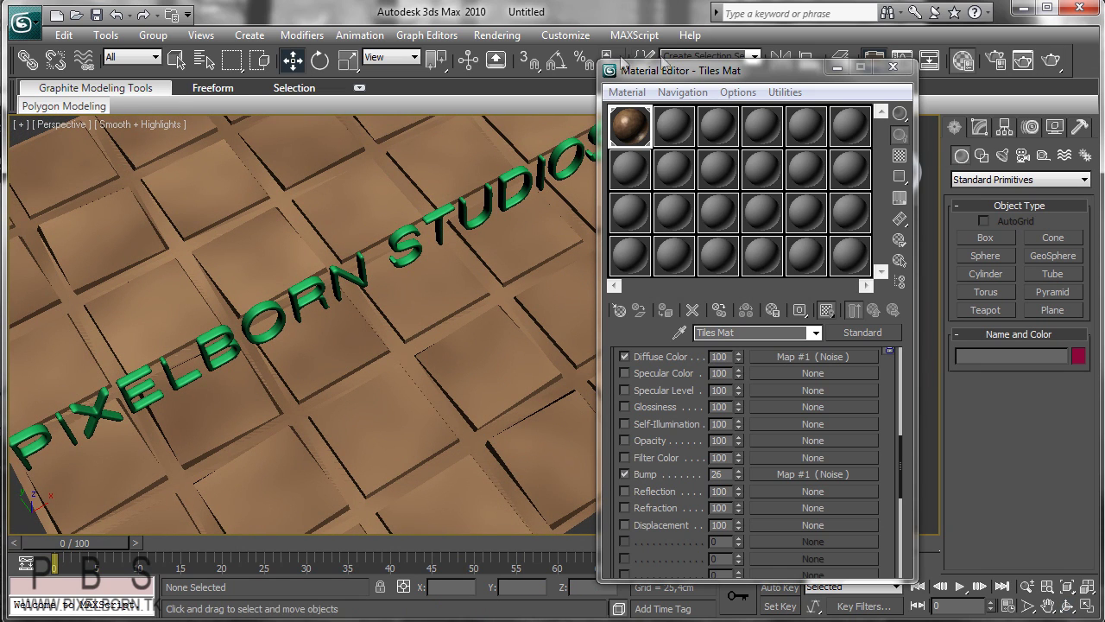
pyautogui.click(497, 34)
pyautogui.click(500, 49)
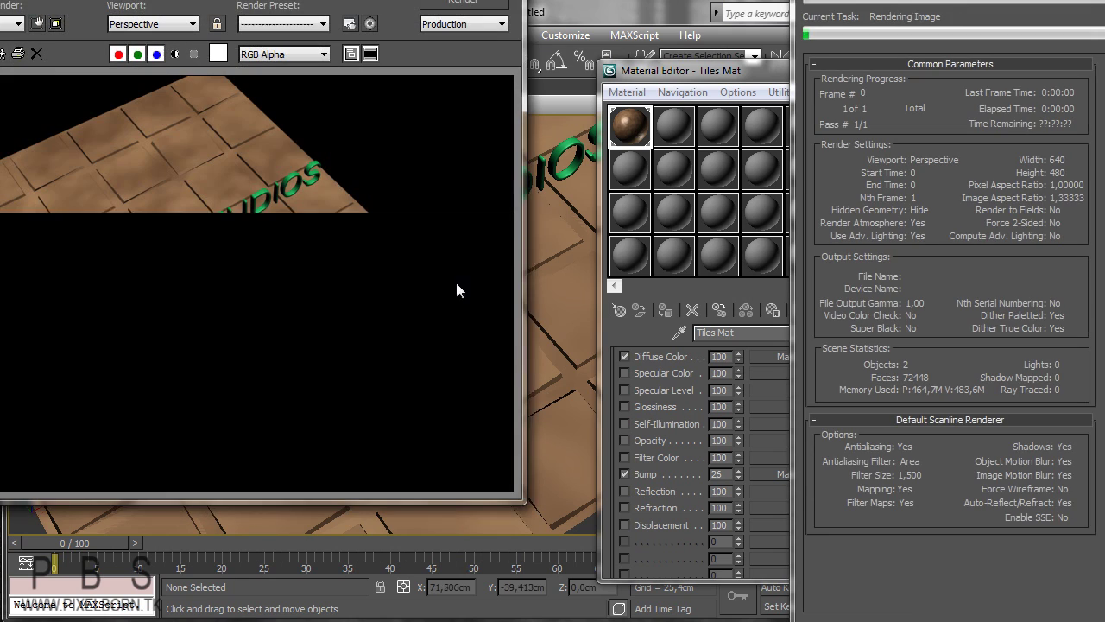
pyautogui.moveTo(314, 0); pyautogui.dragTo(416, 80)
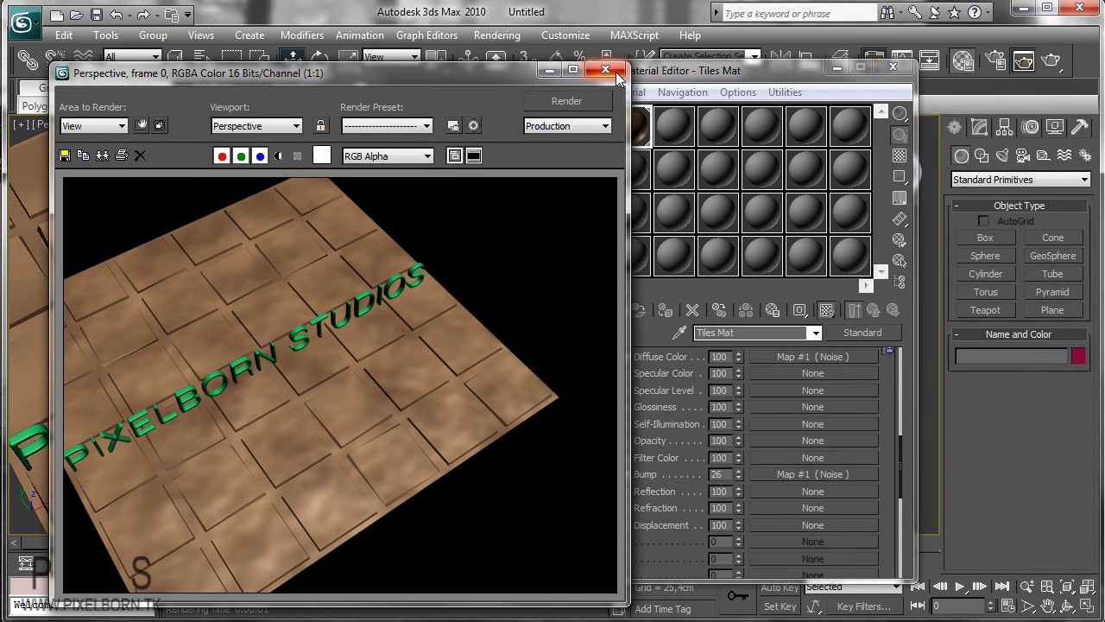
pyautogui.click(615, 73)
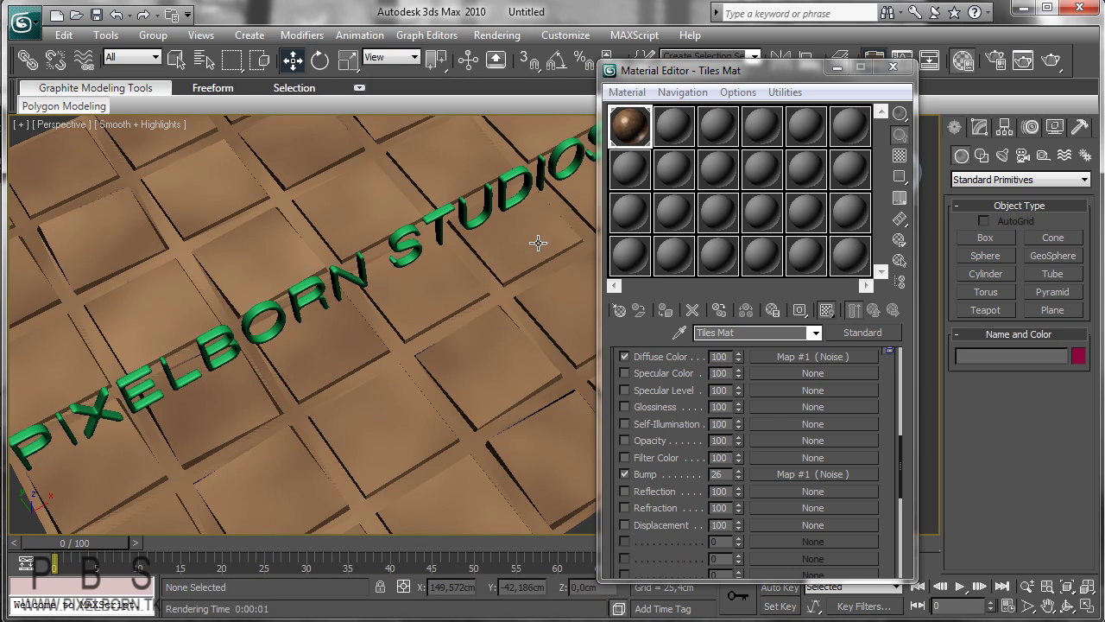
# - Assign a Smoke map to Color #1 of the Noise map used for Diffuse Color
pyautogui.scroll(2, 891, 390)
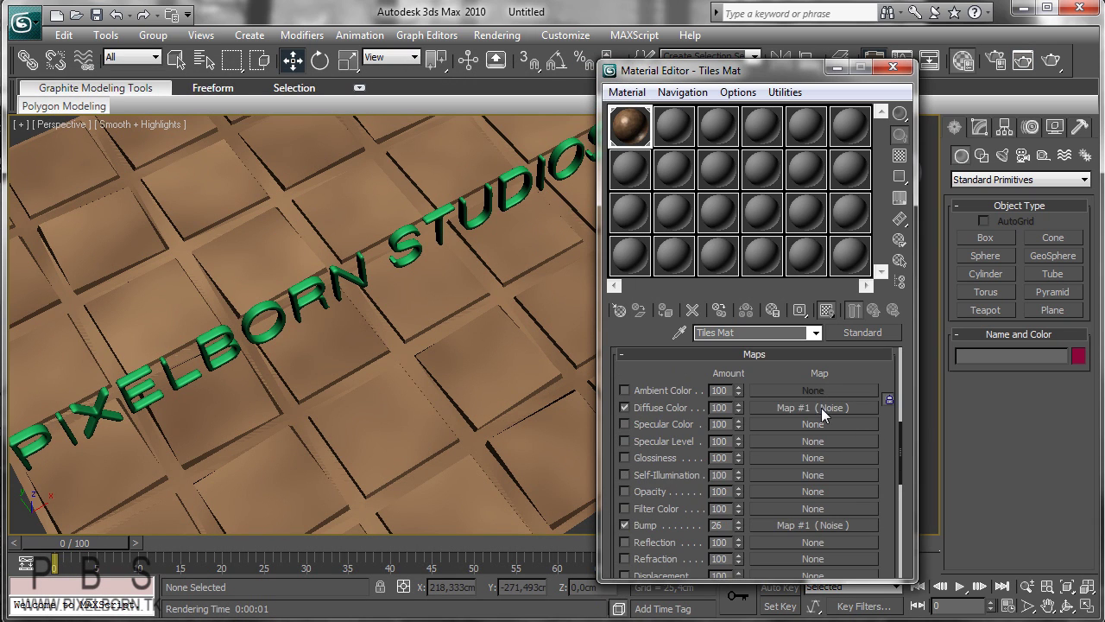
pyautogui.click(822, 407)
pyautogui.scroll(-4, 813, 484)
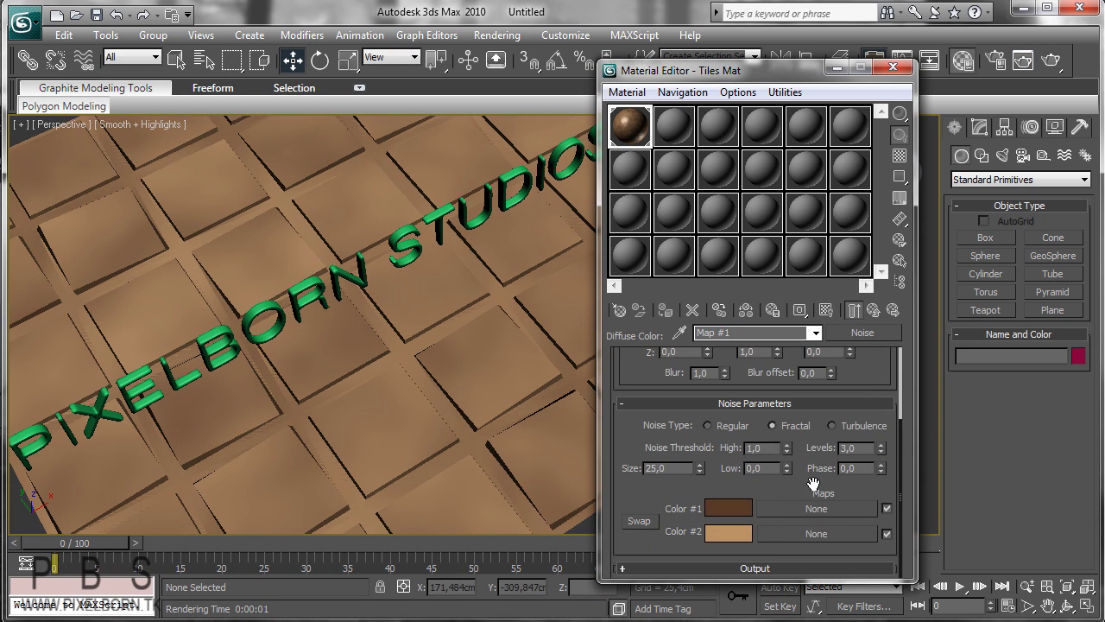
pyautogui.click(789, 507)
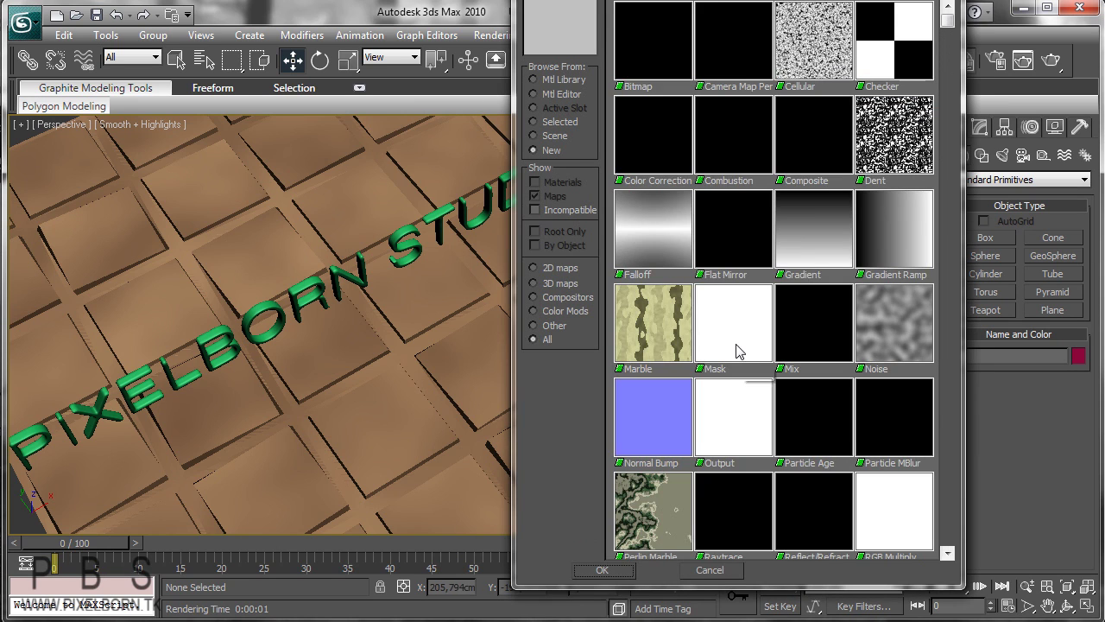
pyautogui.scroll(-4, 735, 380)
pyautogui.doubleClick(739, 411)
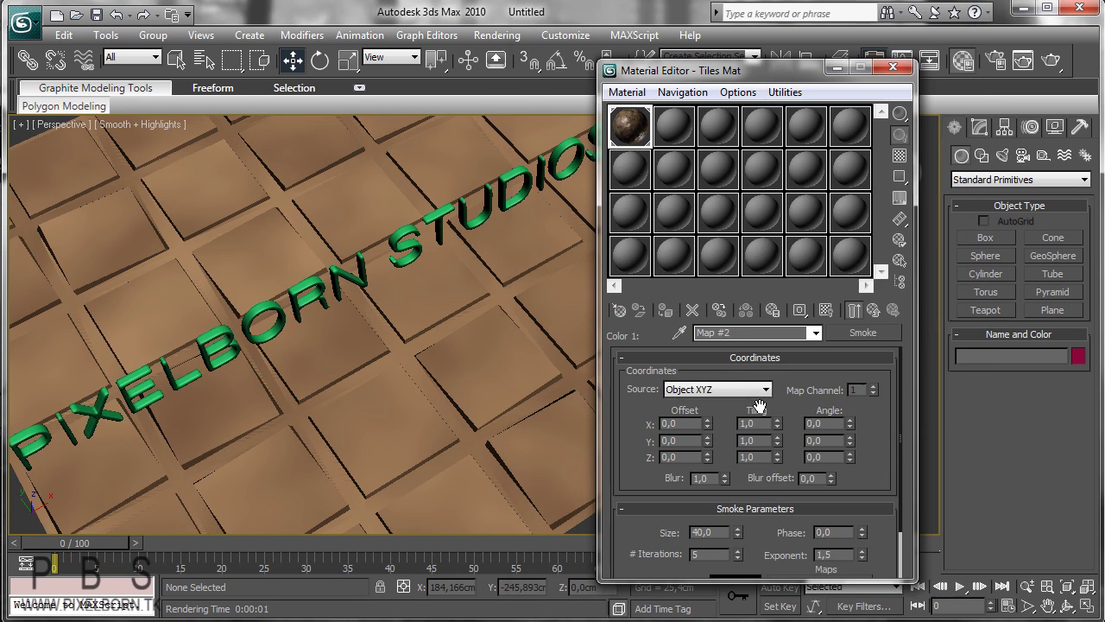
# - Show the smoke-textured material in an enlarged sample preview, test-render the perspective view and close the rendered frame
pyautogui.moveTo(885, 441); pyautogui.dragTo(878, 415)
pyautogui.doubleClick(641, 126)
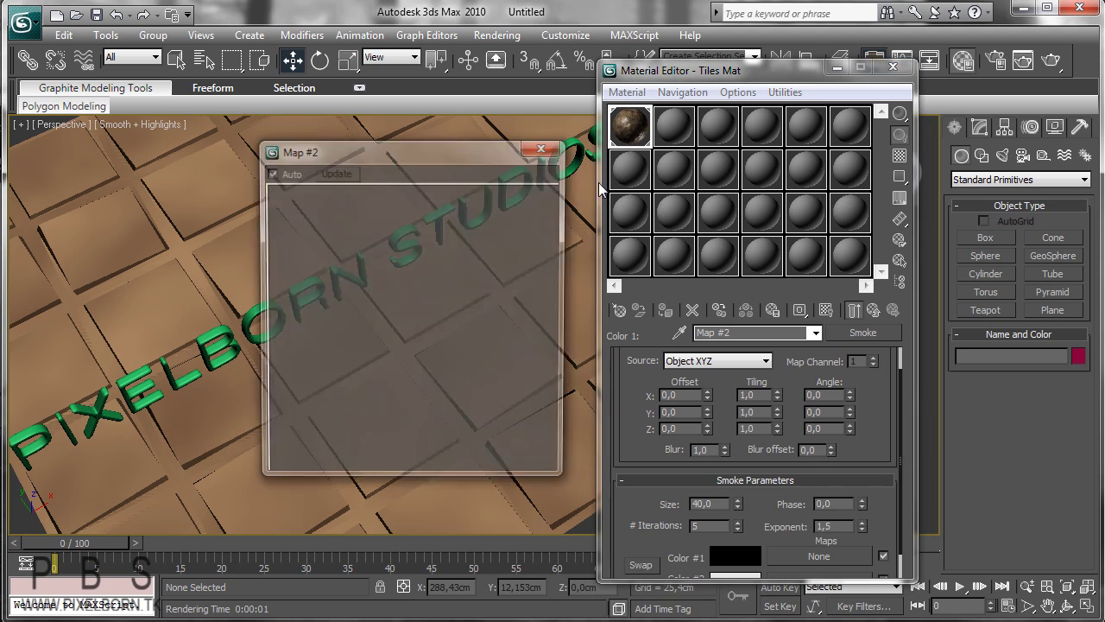
pyautogui.moveTo(464, 151); pyautogui.dragTo(450, 158)
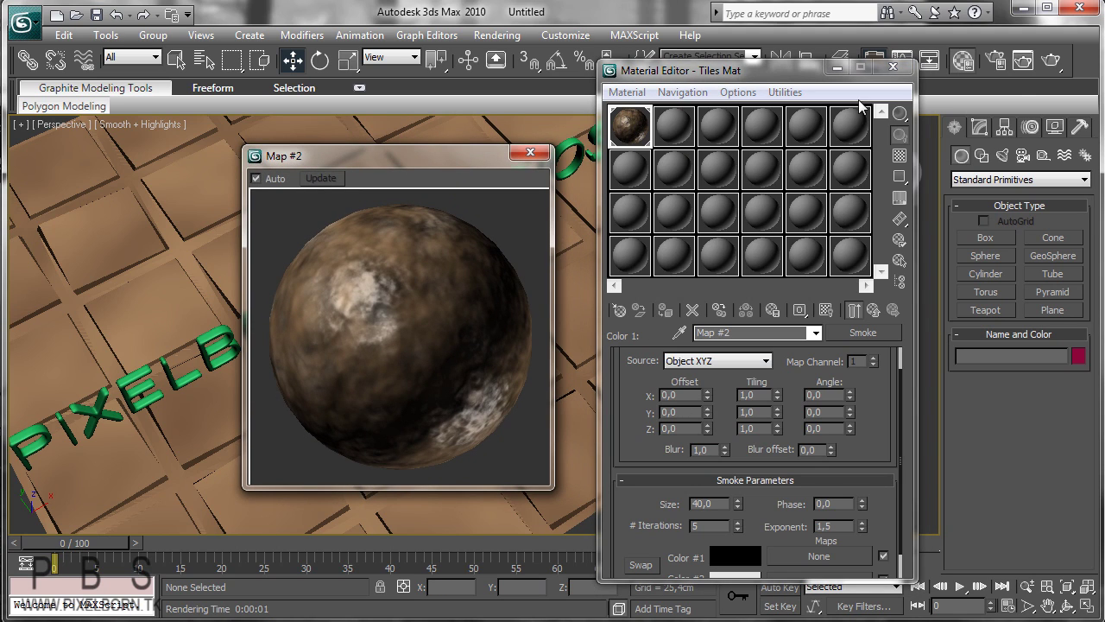
pyautogui.click(1048, 63)
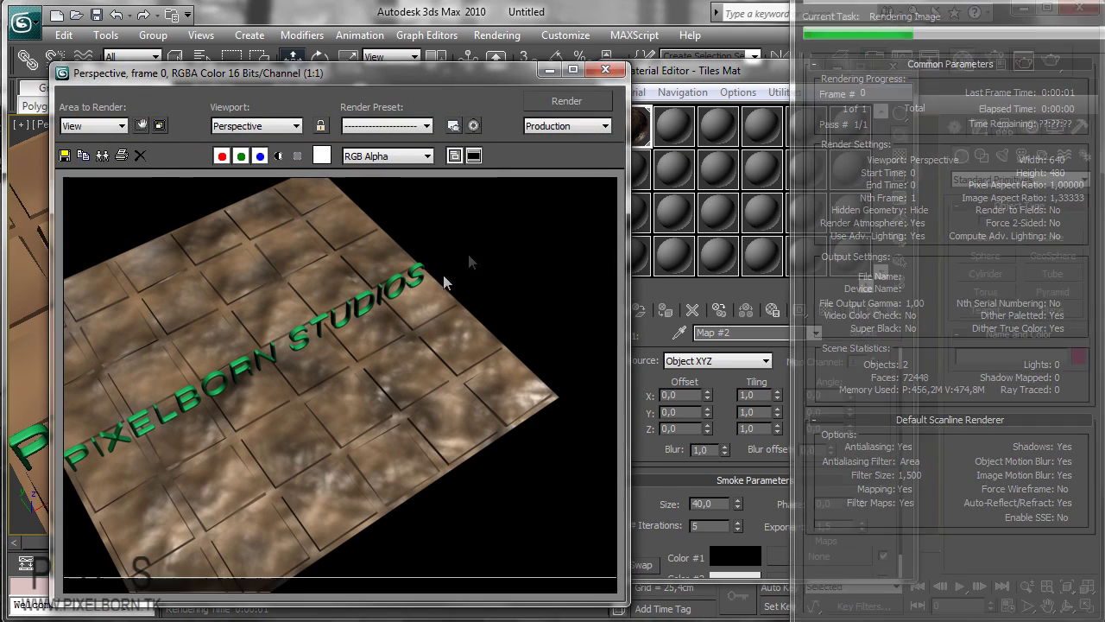
pyautogui.click(606, 70)
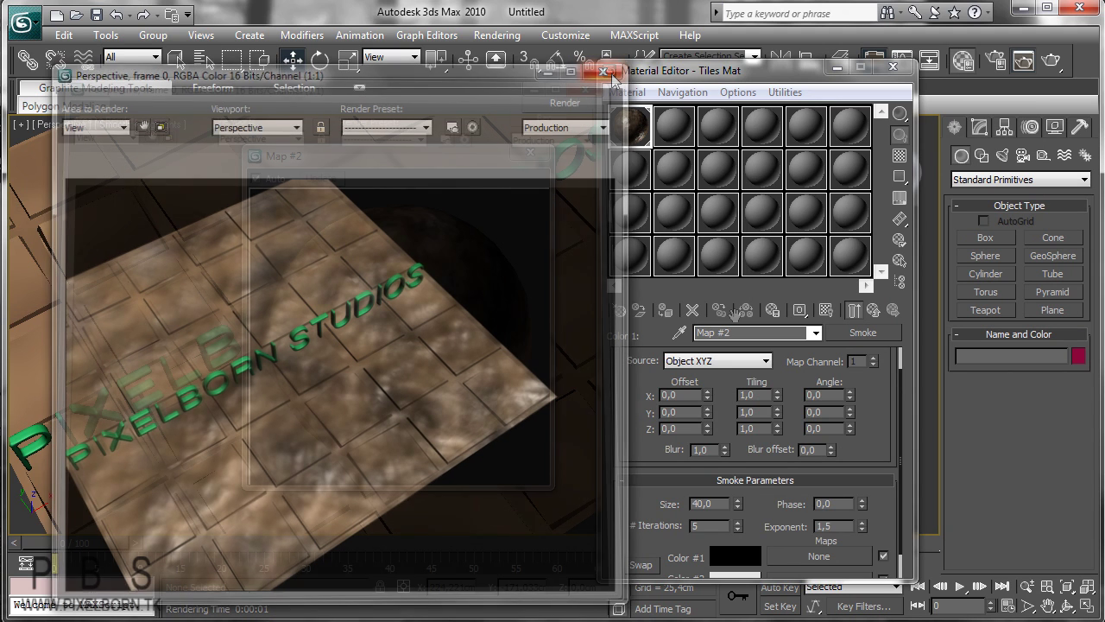
# - Reduce the Smoke map's size to 8,8 for a finer texture
pyautogui.moveTo(874, 406)
pyautogui.mouseDown()
pyautogui.moveTo(873, 377)
pyautogui.moveTo(880, 419)
pyautogui.mouseUp()
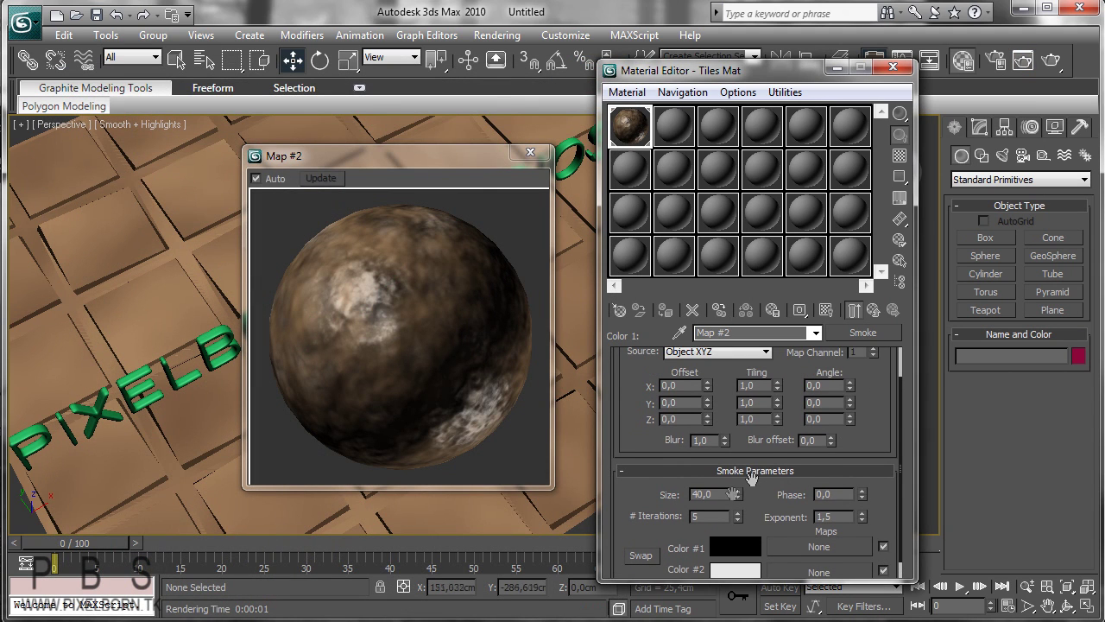
pyautogui.moveTo(739, 495); pyautogui.dragTo(743, 500)
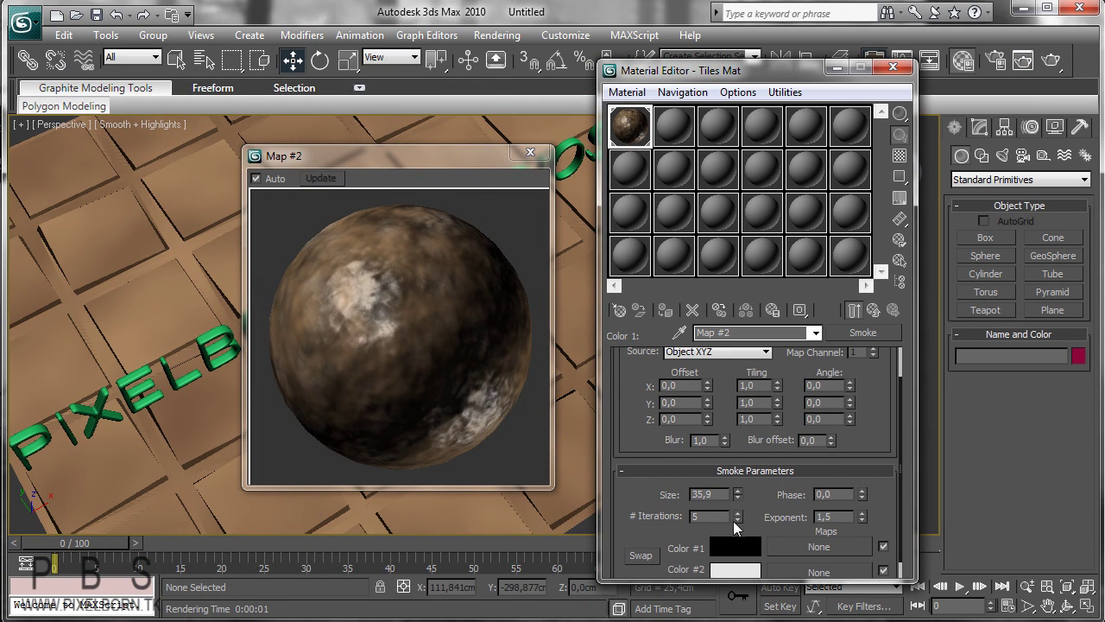
pyautogui.moveTo(739, 504); pyautogui.dragTo(744, 541)
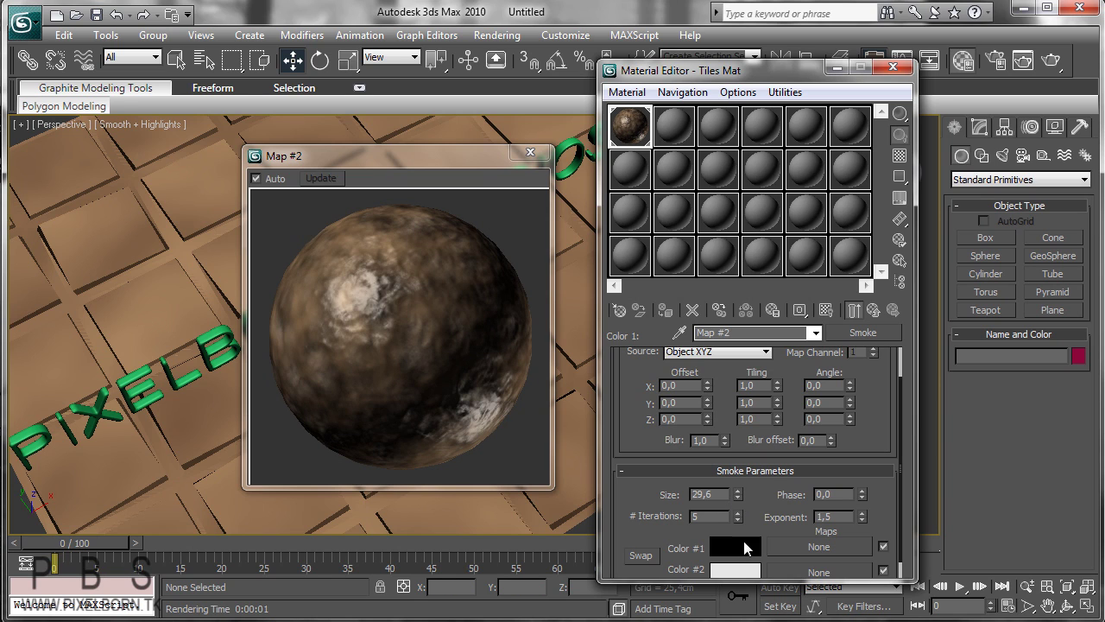
pyautogui.moveTo(742, 498); pyautogui.dragTo(740, 541)
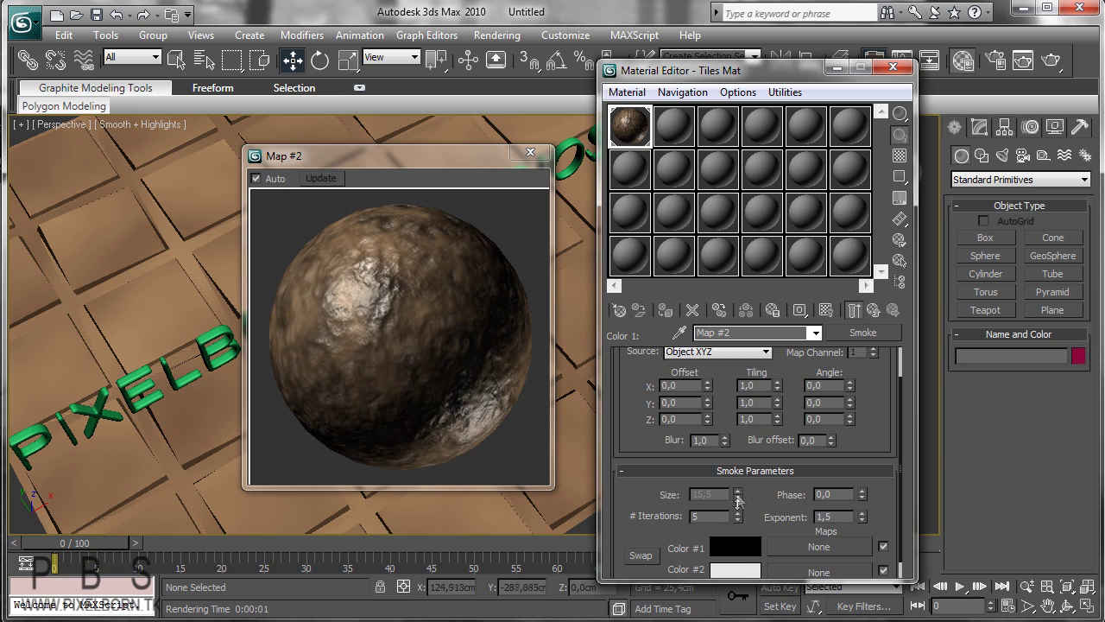
pyautogui.moveTo(738, 500); pyautogui.dragTo(743, 559)
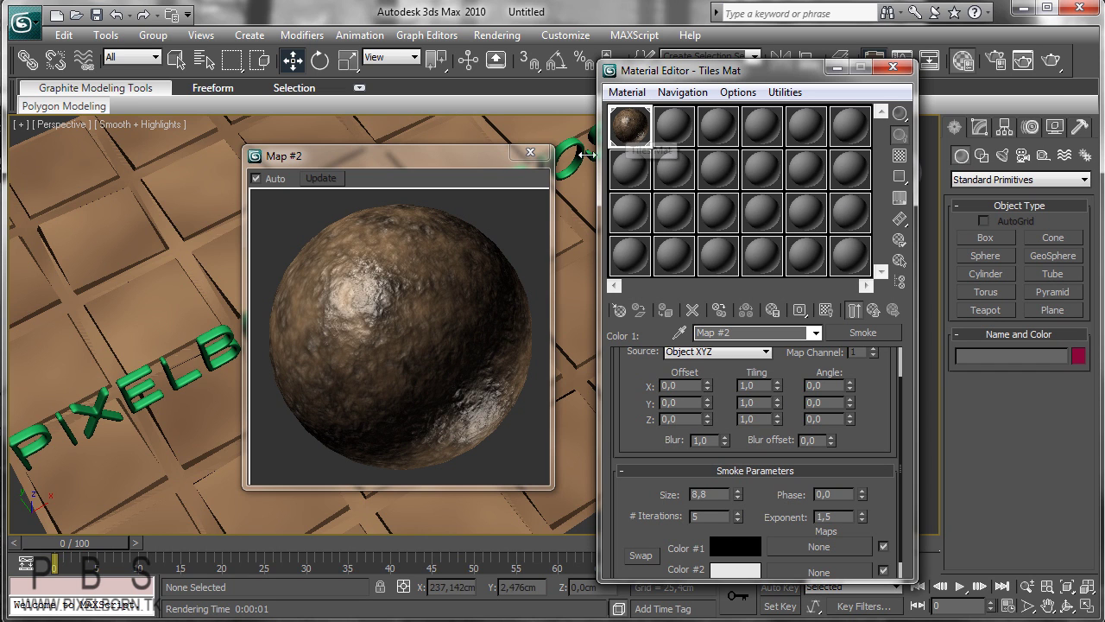
# - Render the perspective view with the finer smoke texture and inspect the tile surface up close
pyautogui.click(1051, 60)
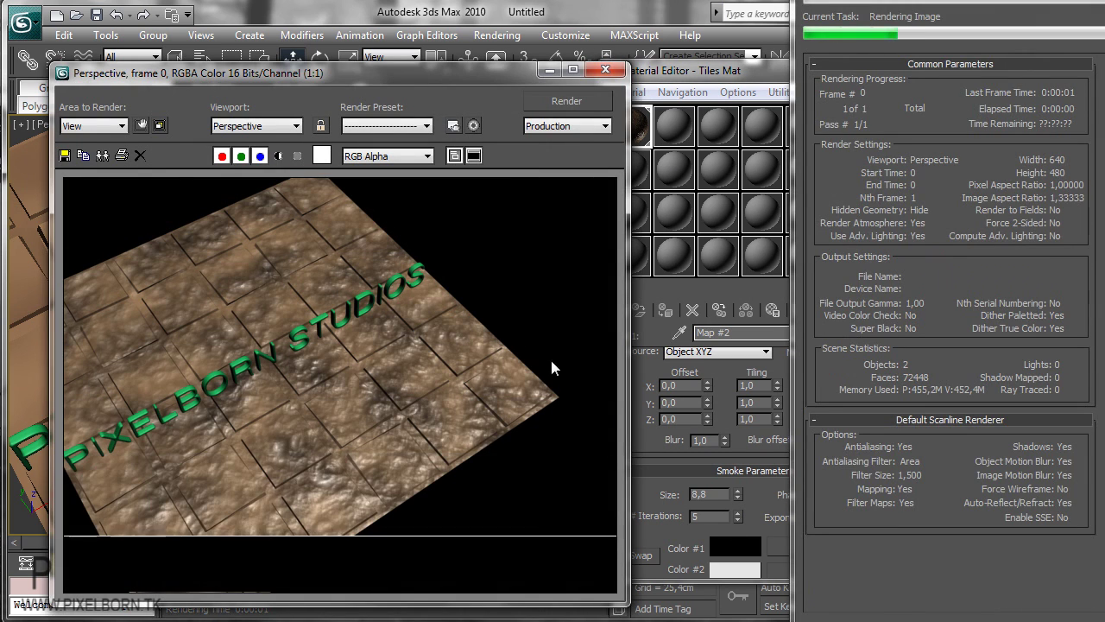
pyautogui.scroll(1, 315, 398)
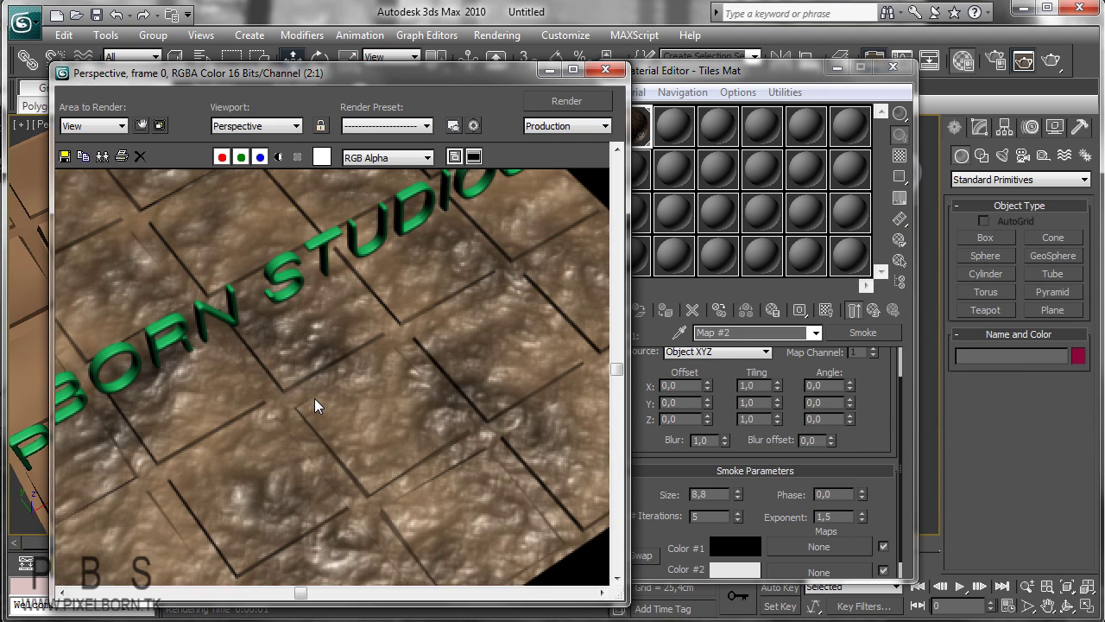
pyautogui.scroll(-1, 315, 398)
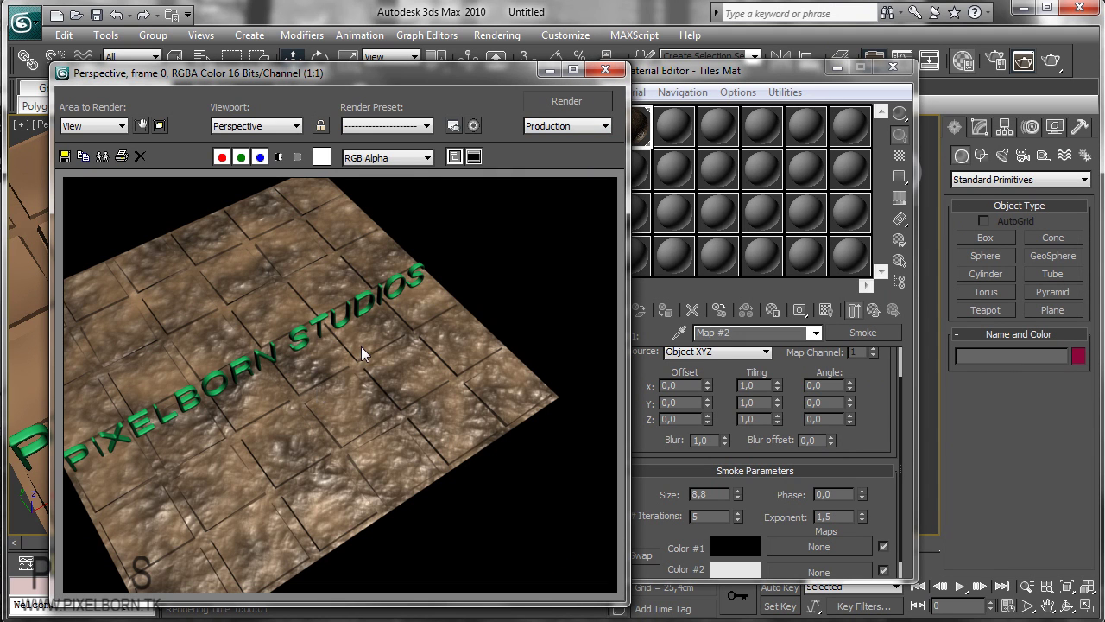
# - Close the rendered frame and assign a Marble map to Color #2 of the Noise map used for Diffuse Color
pyautogui.click(606, 69)
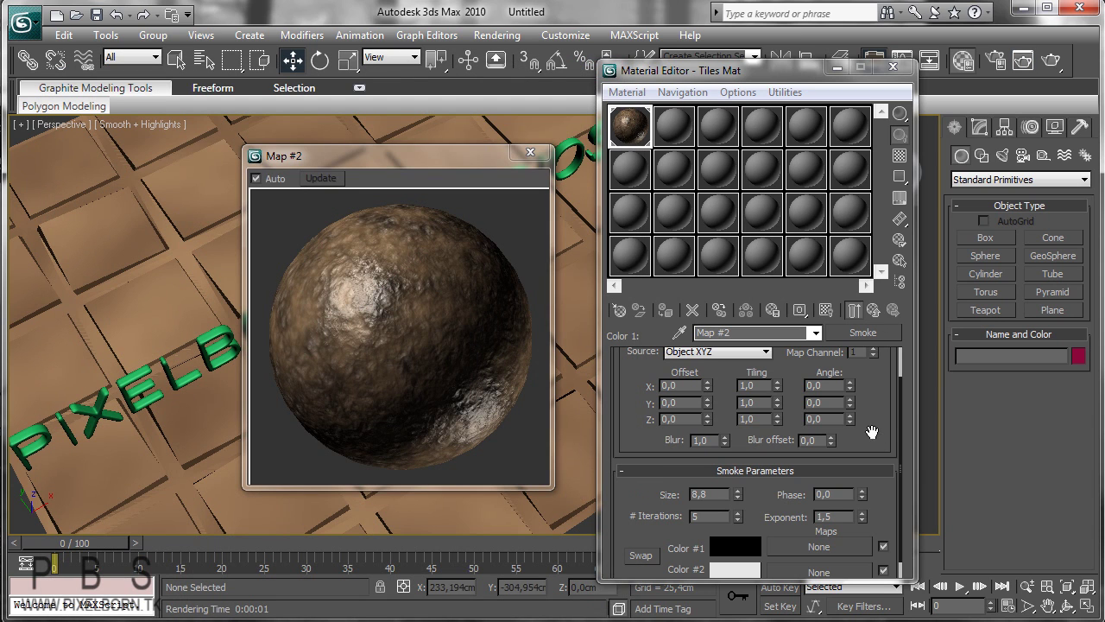
pyautogui.click(873, 309)
pyautogui.moveTo(873, 462); pyautogui.dragTo(872, 378)
pyautogui.click(832, 538)
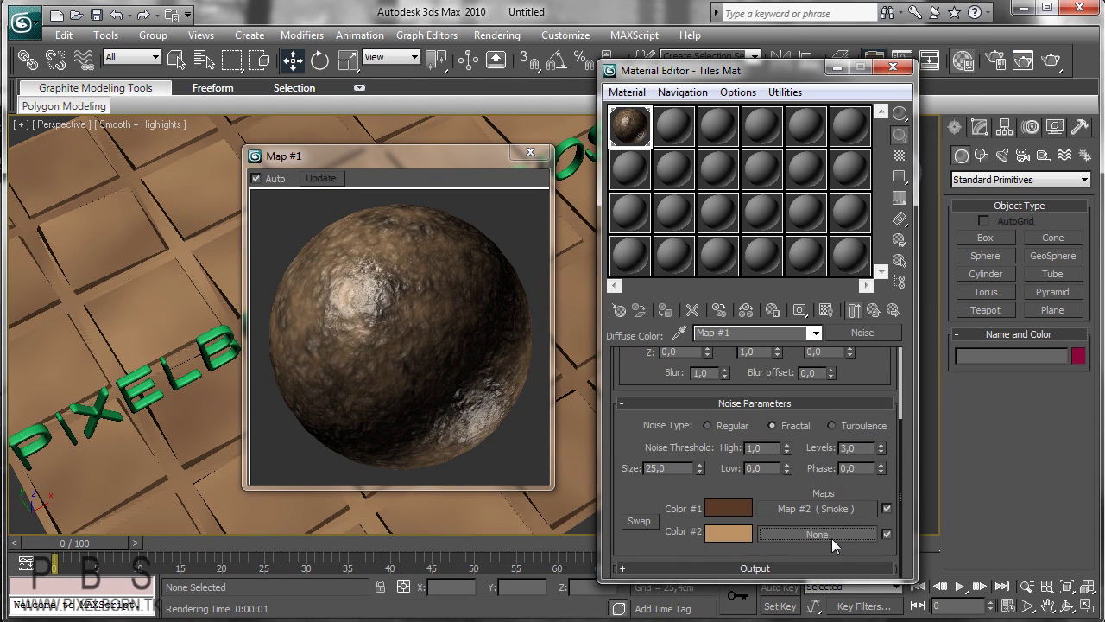
pyautogui.click(817, 535)
pyautogui.doubleClick(656, 346)
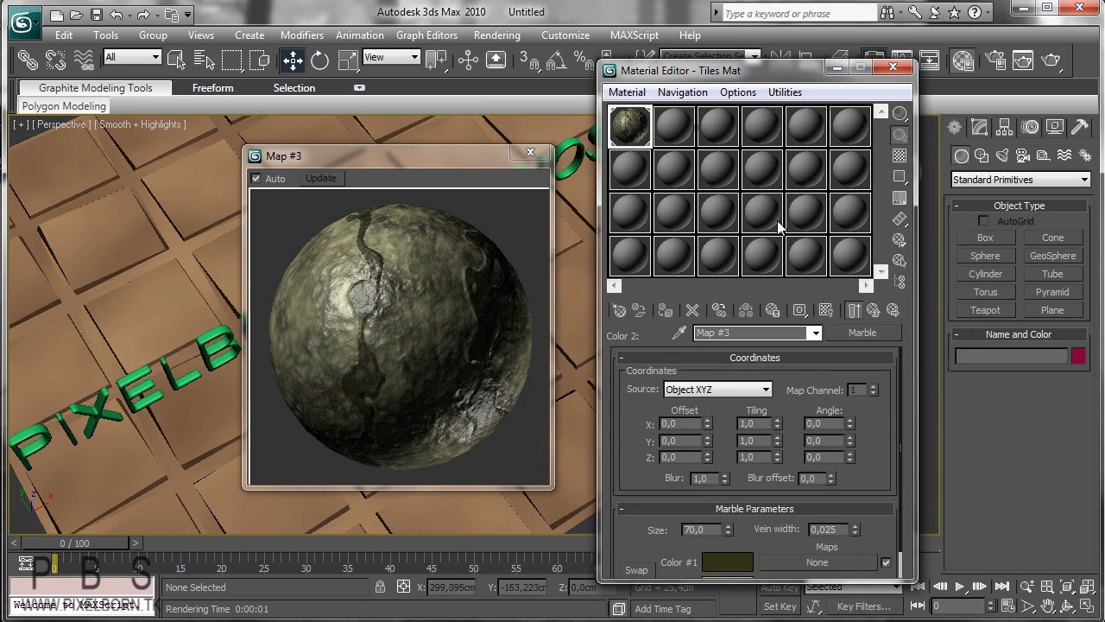
# - Show the Marble map in the viewport and reduce its size to 3,0
pyautogui.click(829, 310)
pyautogui.moveTo(872, 449); pyautogui.dragTo(871, 400)
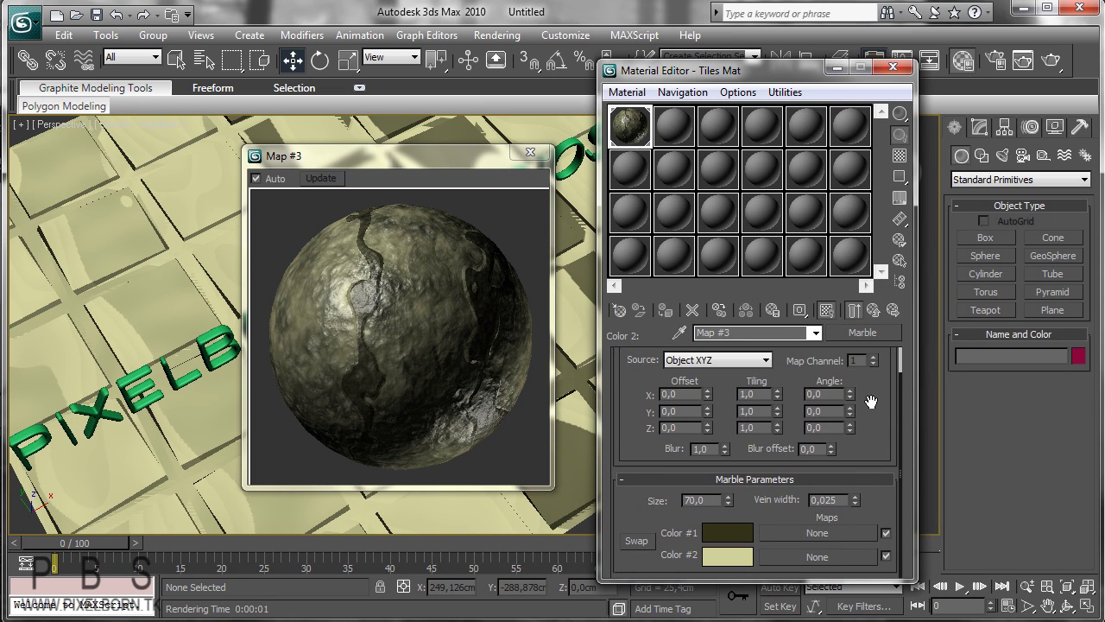
pyautogui.moveTo(728, 501)
pyautogui.mouseDown()
pyautogui.moveTo(733, 545)
pyautogui.moveTo(726, 495)
pyautogui.moveTo(728, 508)
pyautogui.mouseUp()
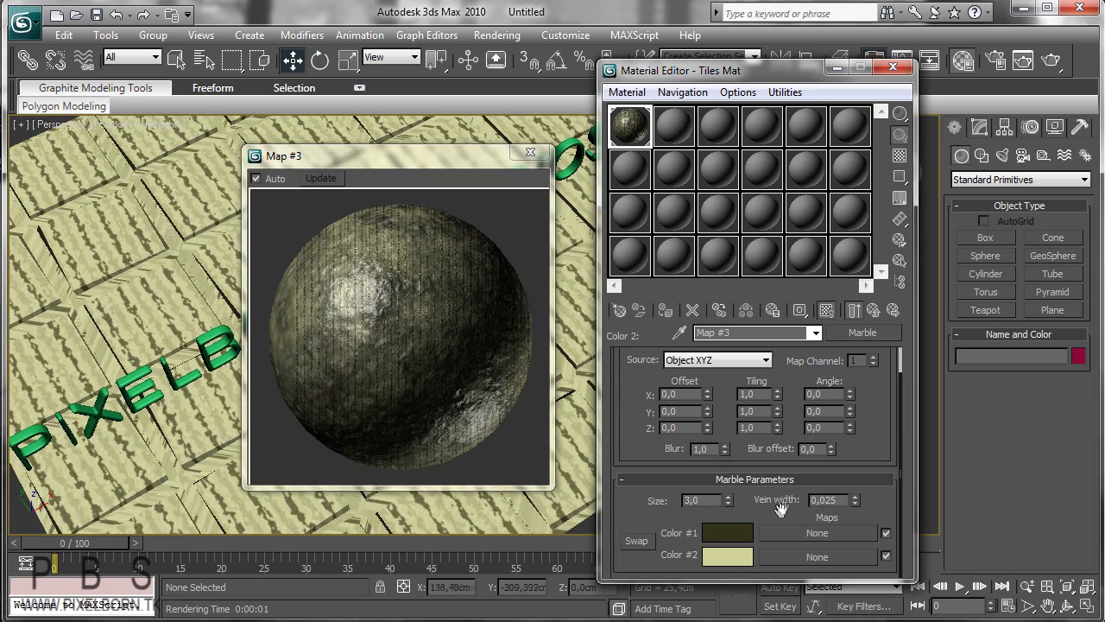
# - Return to the parent Noise map and test-render the perspective view with the fine marble pattern
pyautogui.moveTo(871, 448); pyautogui.dragTo(872, 477)
pyautogui.click(873, 310)
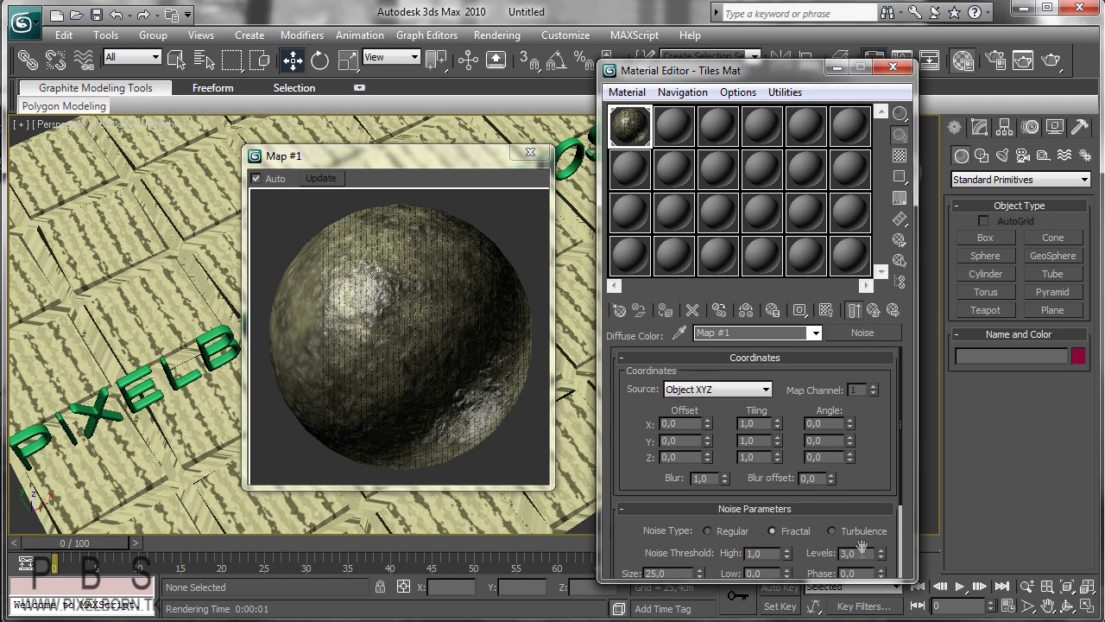
pyautogui.scroll(-3, 860, 506)
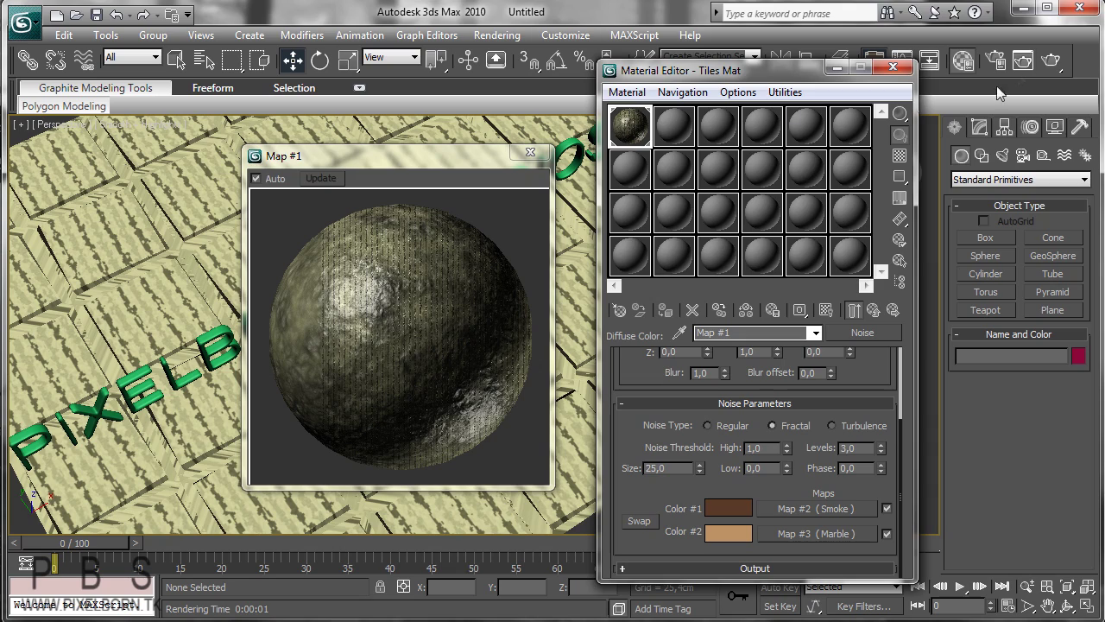
pyautogui.click(1048, 63)
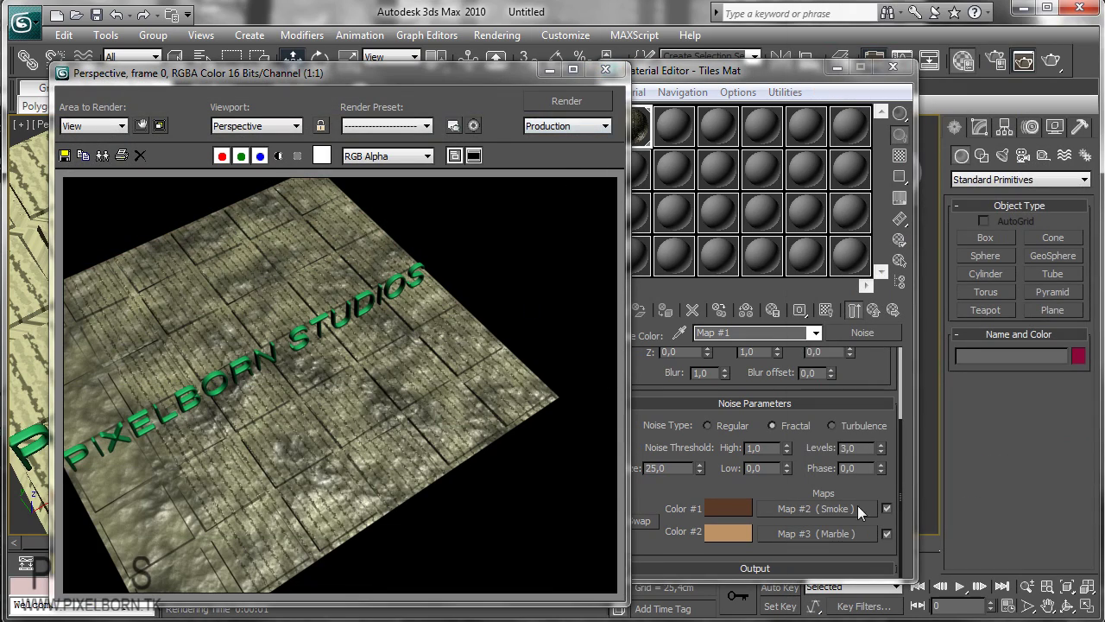
# - Increase the Marble map's size to 24,0 and render the perspective view again
pyautogui.click(845, 535)
pyautogui.scroll(-2, 874, 442)
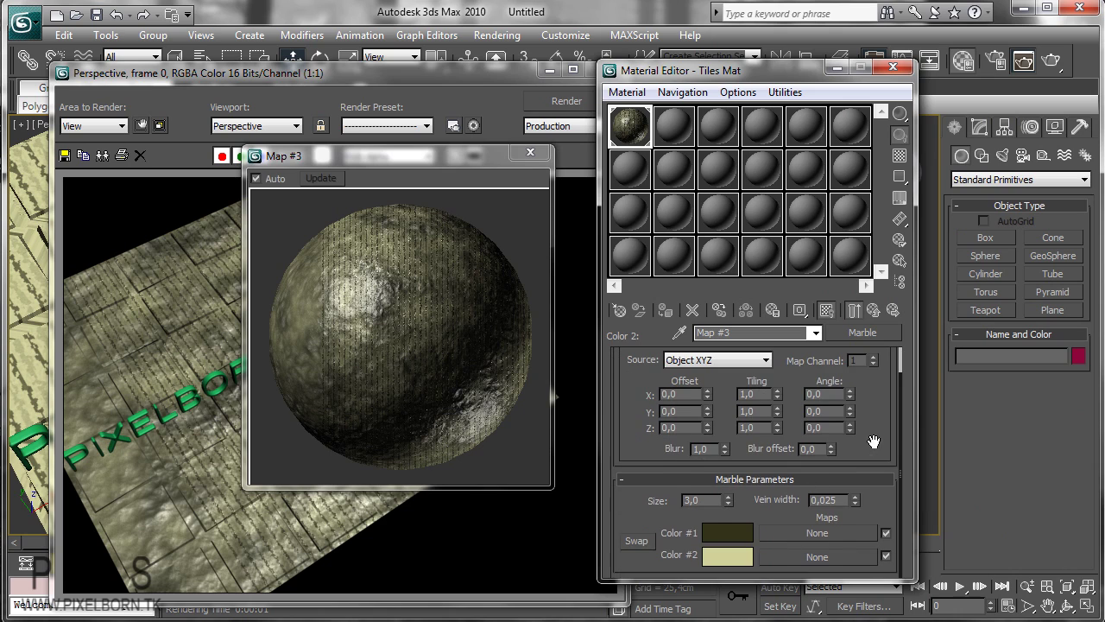
pyautogui.click(728, 498)
pyautogui.click(728, 497)
pyautogui.click(728, 497)
pyautogui.click(728, 496)
pyautogui.click(728, 497)
pyautogui.click(728, 496)
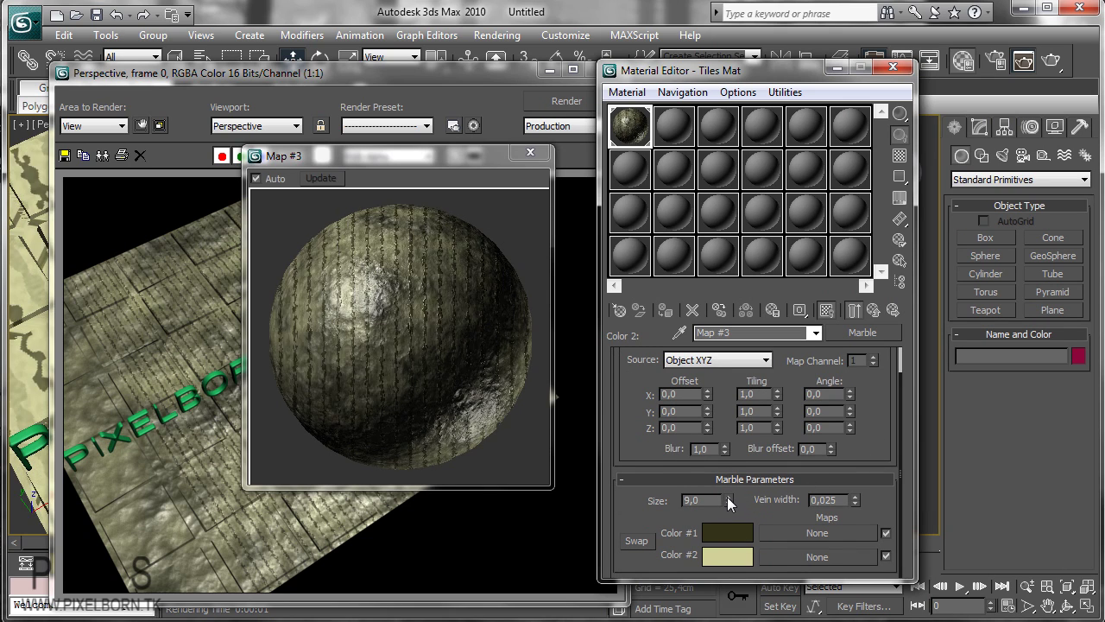
pyautogui.click(727, 496)
pyautogui.click(727, 496)
pyautogui.moveTo(728, 498); pyautogui.dragTo(728, 498)
pyautogui.click(1042, 64)
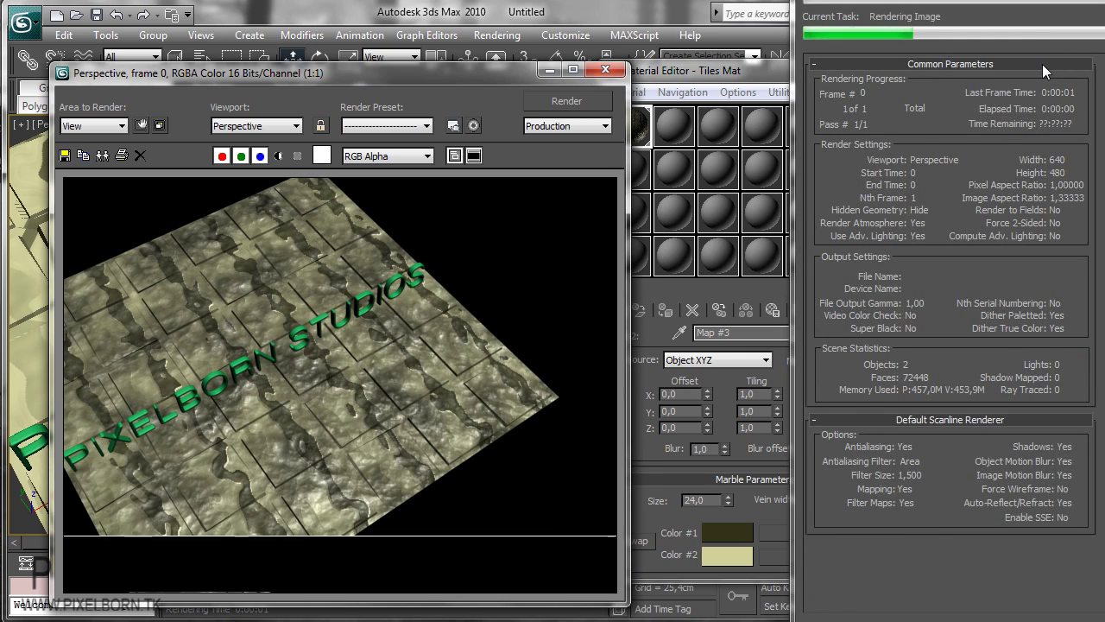
# - Clear the Marble map from Color #2 of the parent Noise map and assign a second Noise map there
pyautogui.click(874, 310)
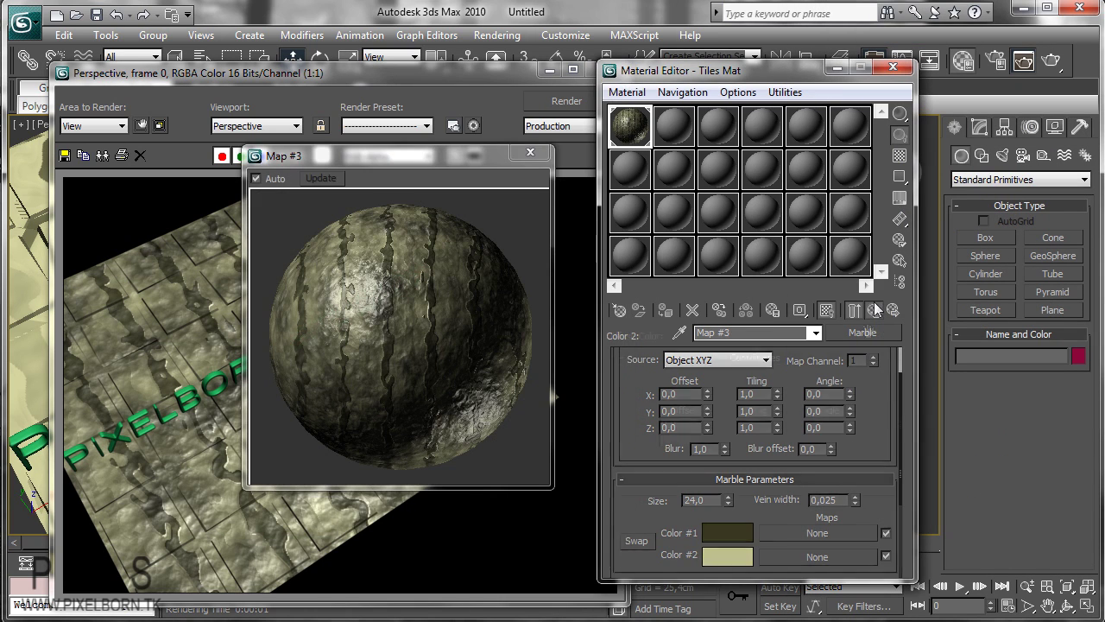
pyautogui.scroll(-3, 866, 474)
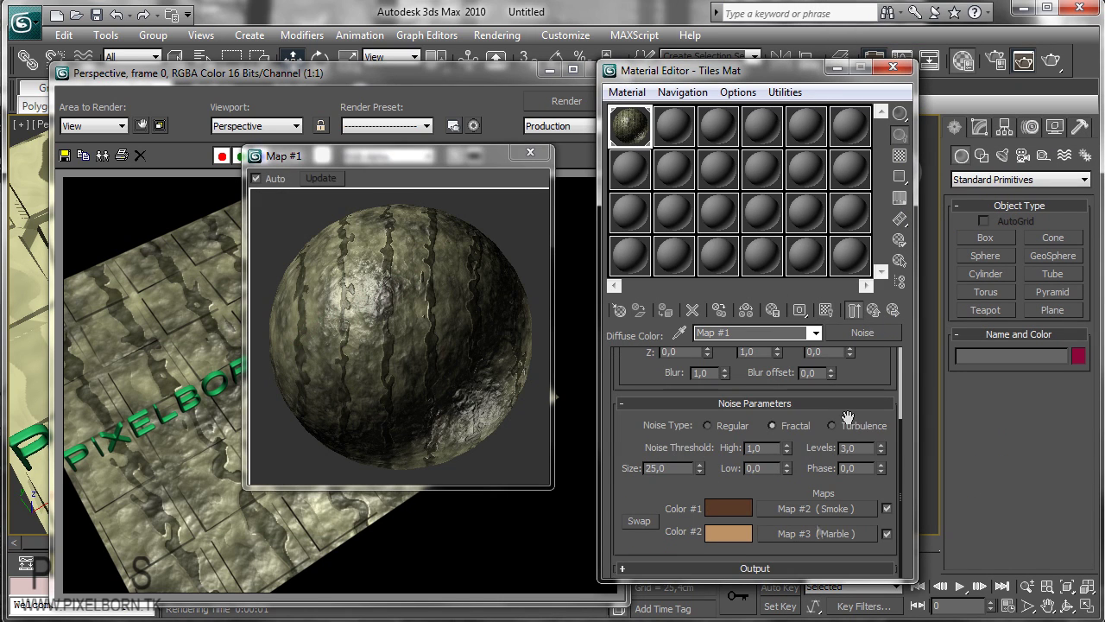
pyautogui.rightClick(817, 532)
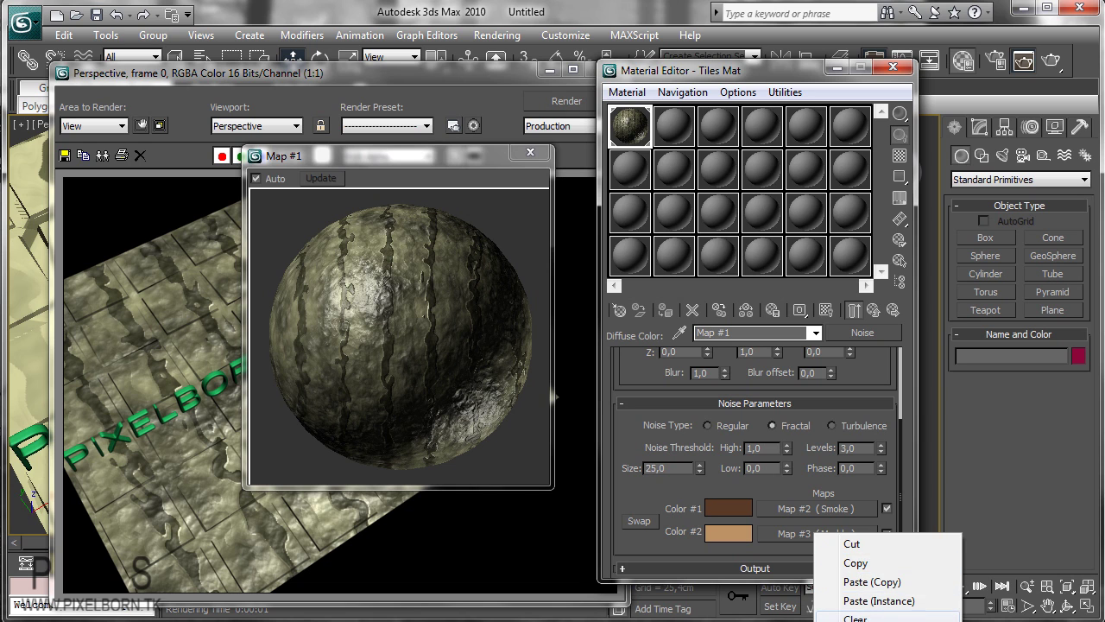
pyautogui.click(855, 618)
pyautogui.click(804, 534)
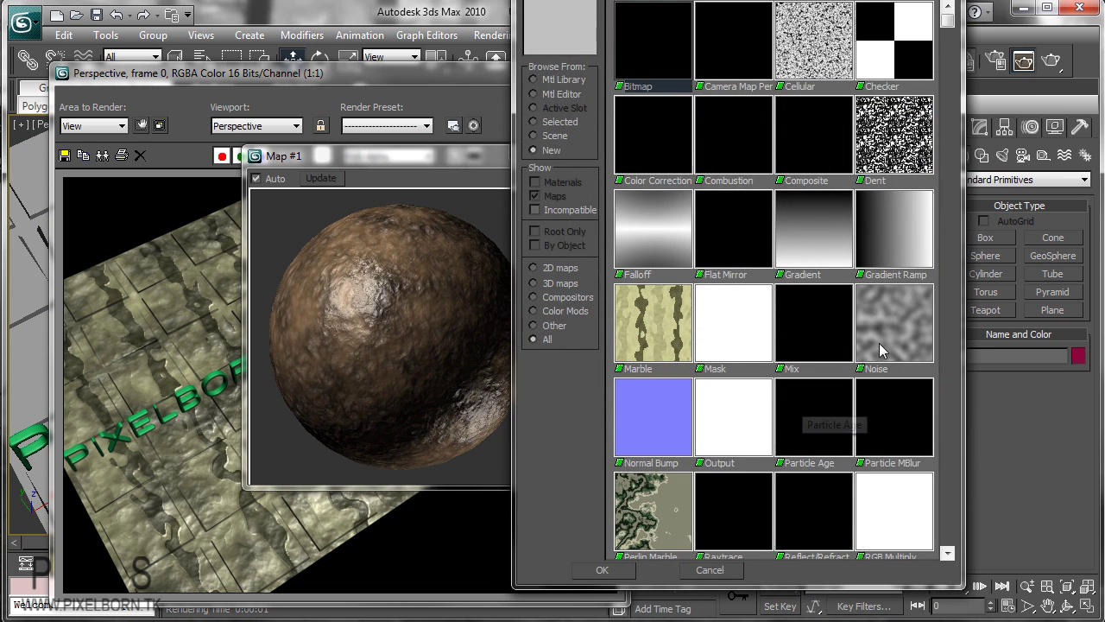
pyautogui.doubleClick(884, 339)
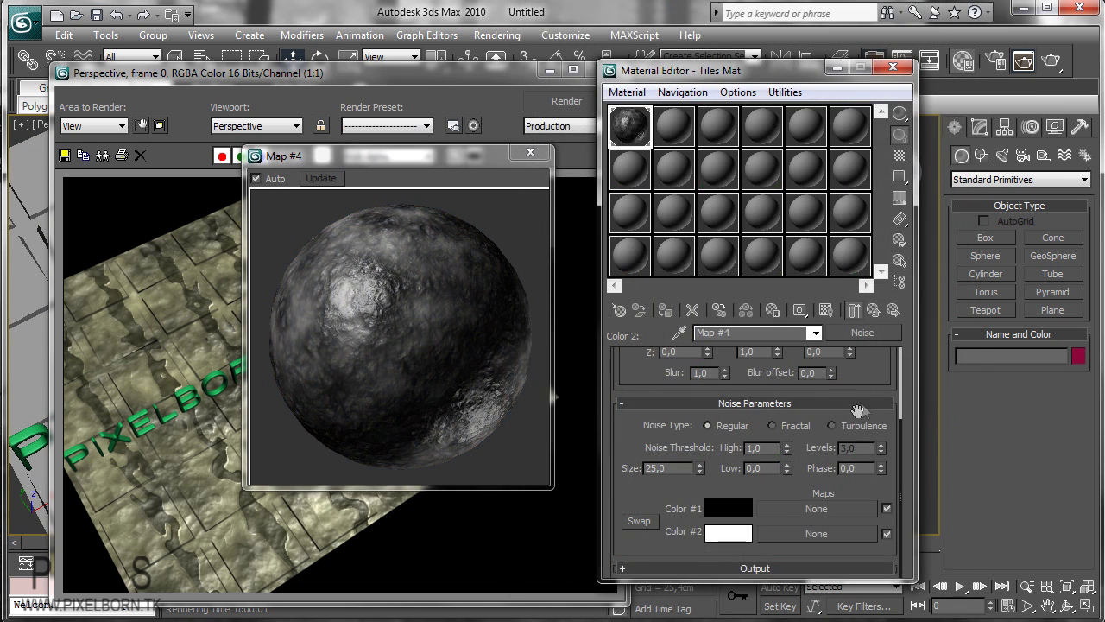
# - Compare the Turbulence and Fractal noise types on the new Noise map and keep Fractal
pyautogui.click(832, 426)
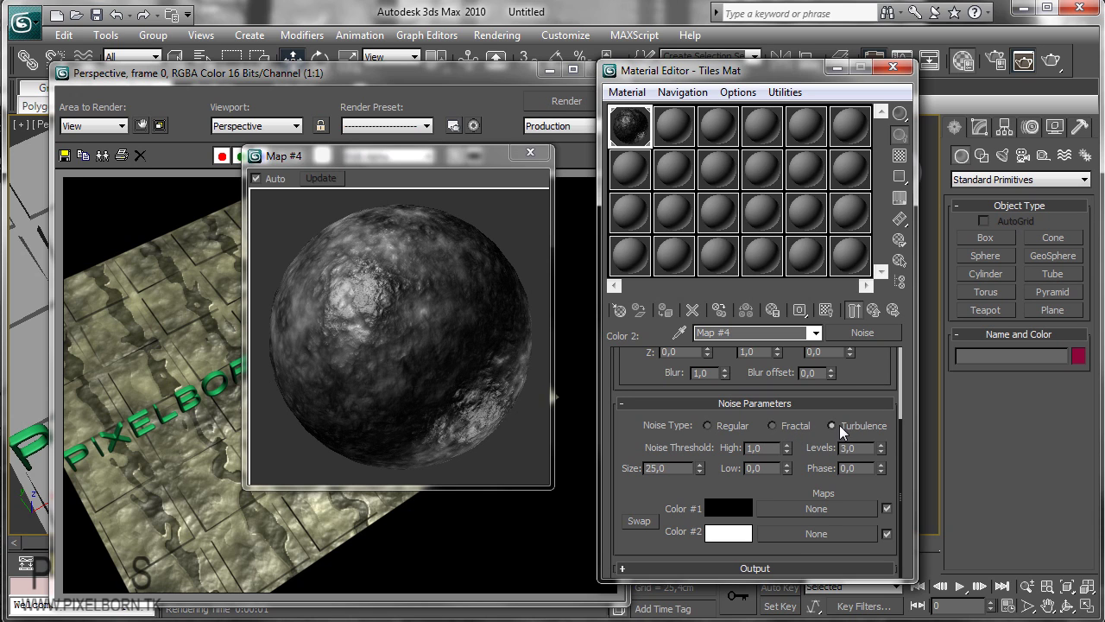
pyautogui.click(773, 426)
pyautogui.click(832, 426)
pyautogui.click(773, 426)
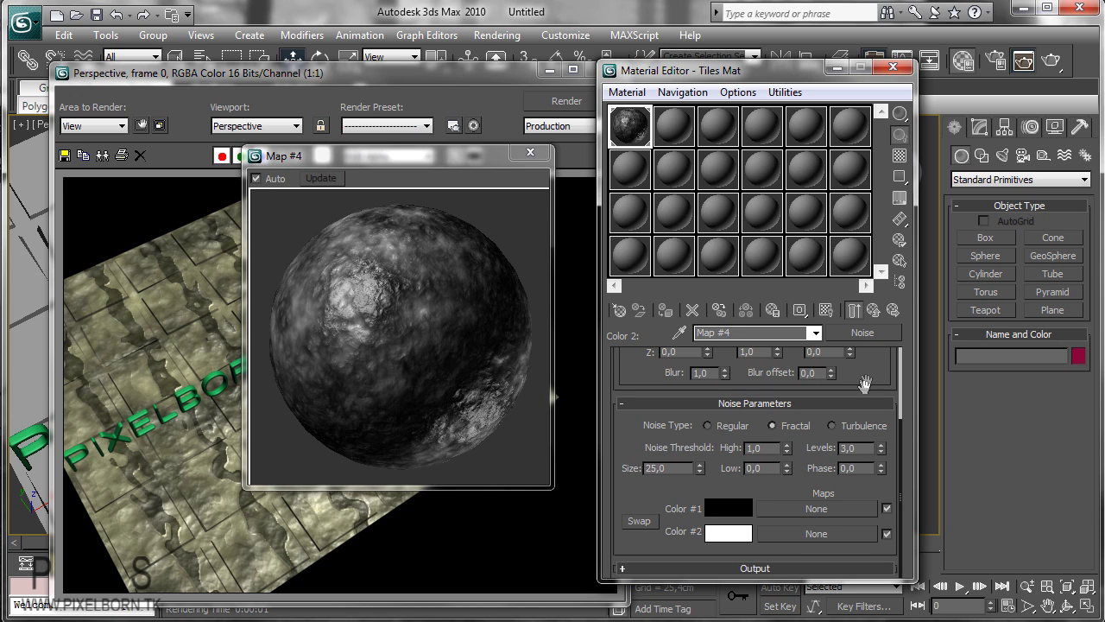
# - Set Color #1 of the new Noise map to a dark grey with value 89
pyautogui.click(729, 509)
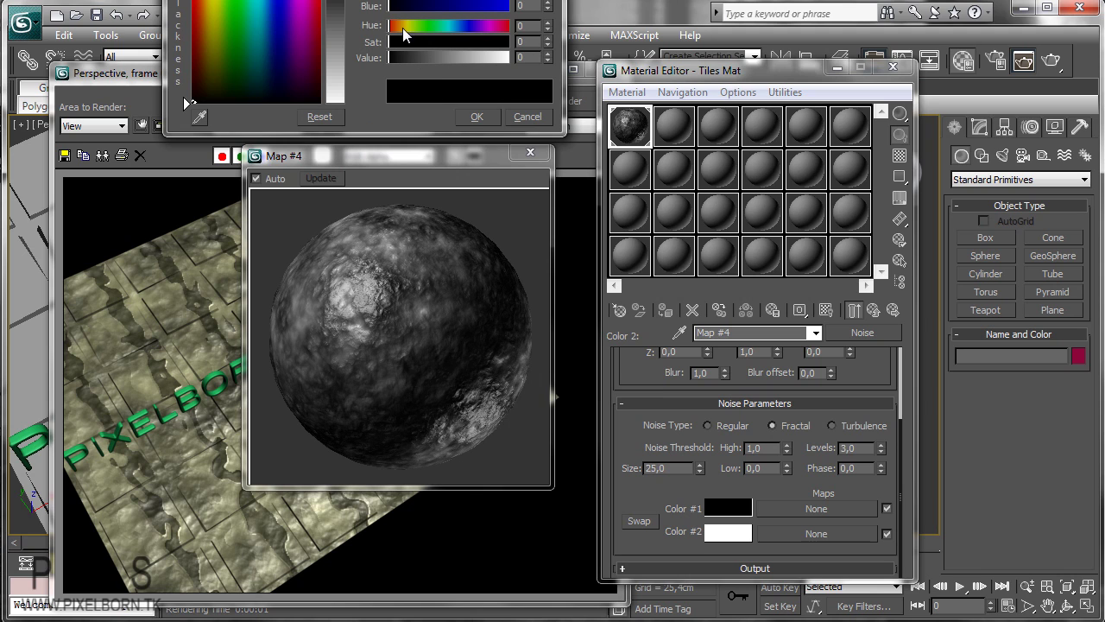
pyautogui.moveTo(413, 57); pyautogui.dragTo(429, 57)
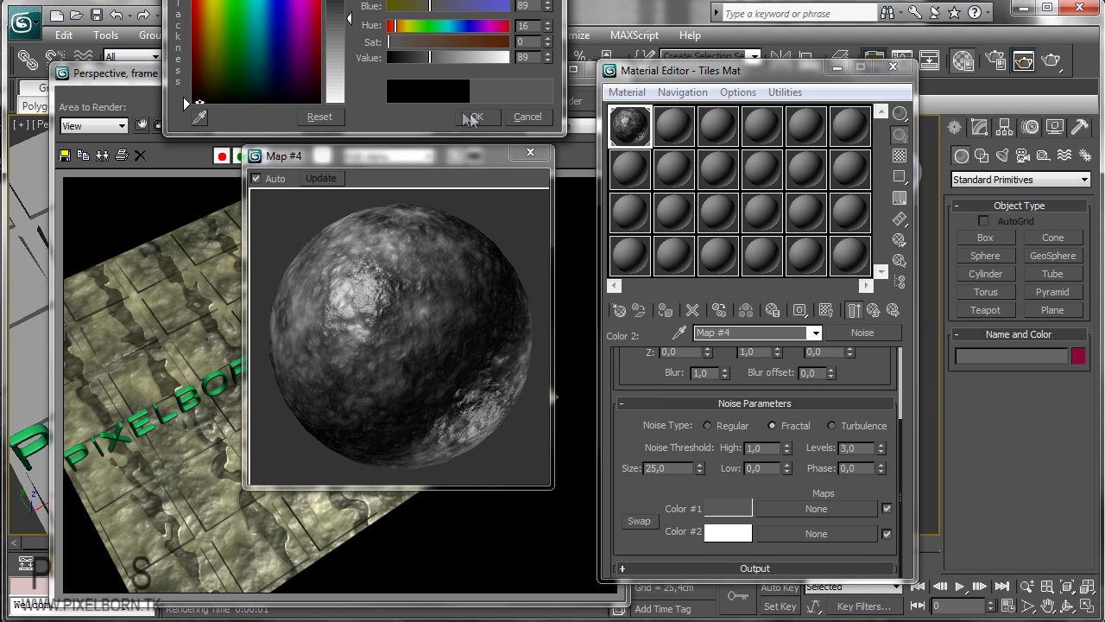
pyautogui.click(471, 116)
# - Set Color #2 of the new Noise map to a dark brown with hue 26, saturation 200 and value 93
pyautogui.click(732, 537)
pyautogui.click(728, 532)
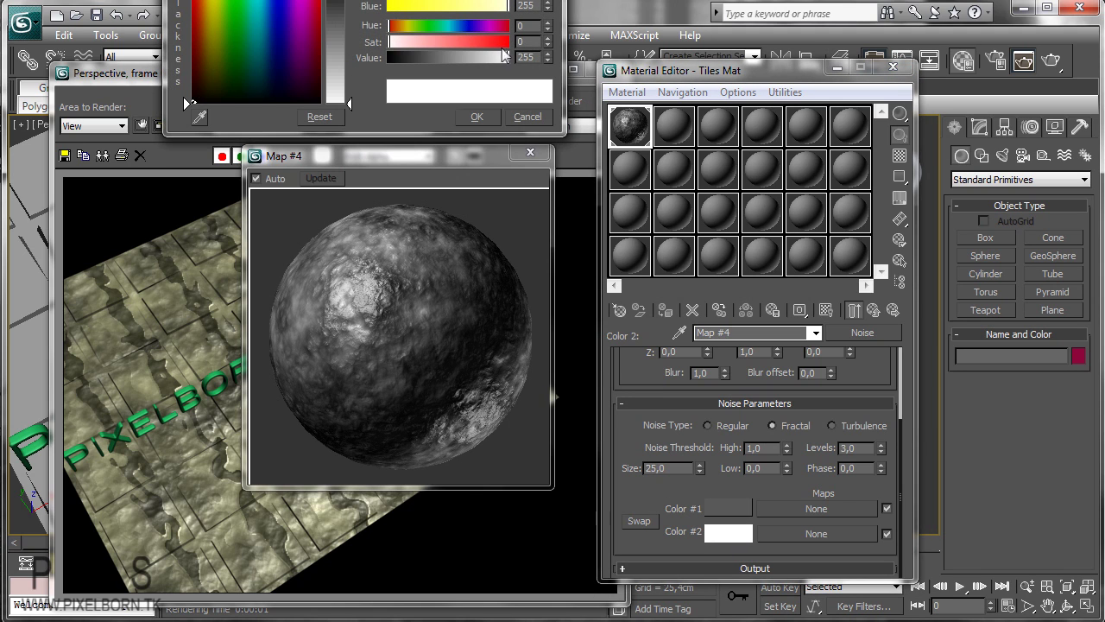
pyautogui.click(496, 41)
pyautogui.click(432, 57)
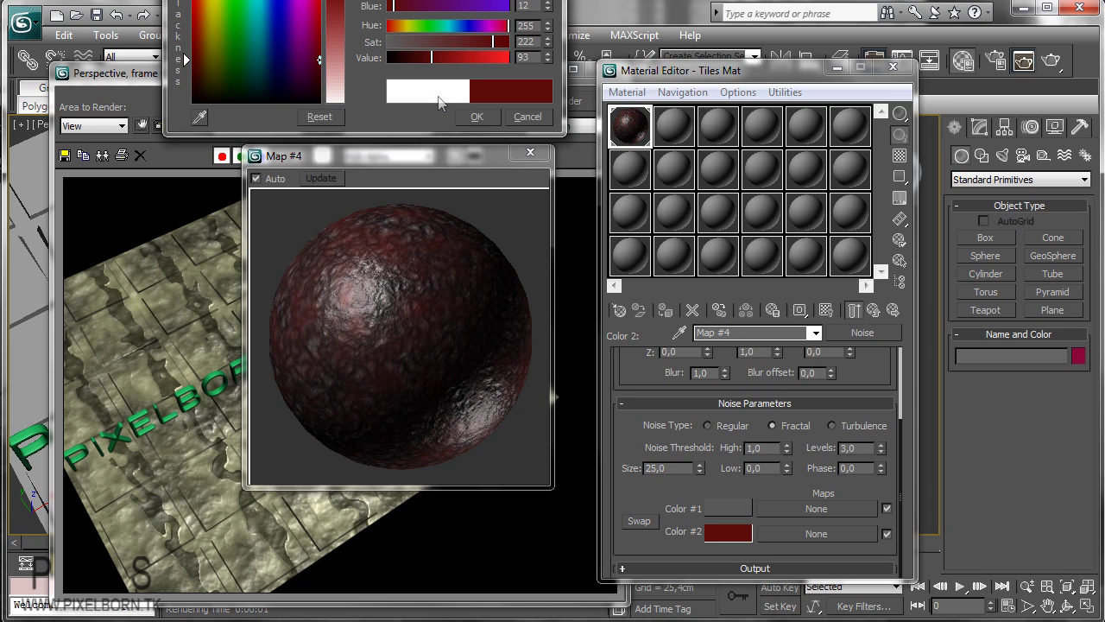
pyautogui.moveTo(423, 41); pyautogui.dragTo(396, 6)
pyautogui.click(400, 25)
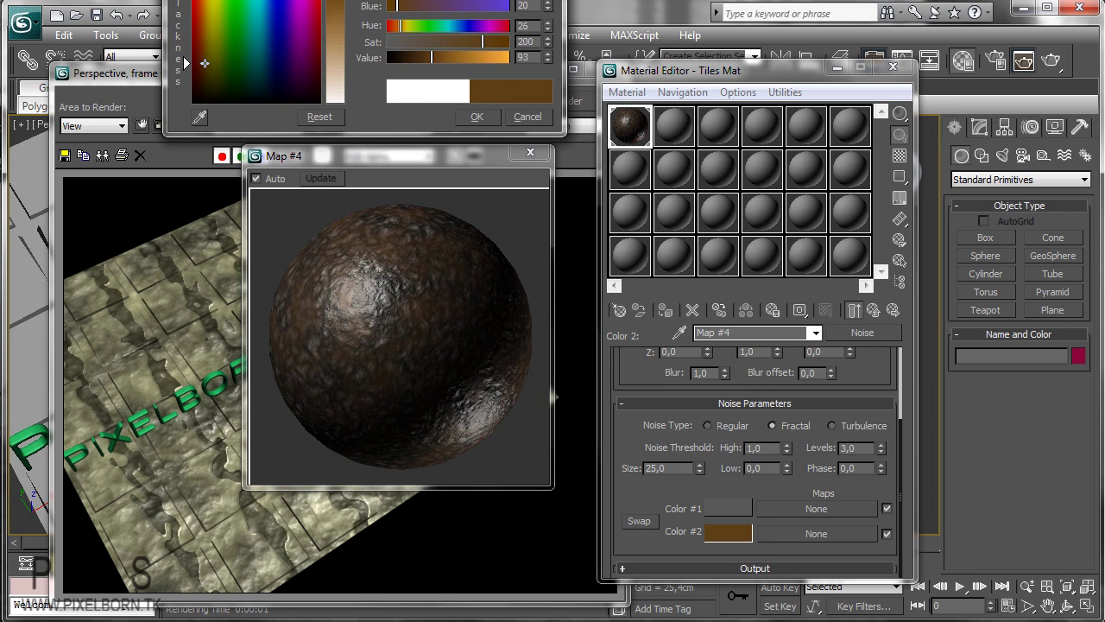
pyautogui.click(477, 117)
# - Test-render the perspective view with the new colors, close the render and material windows, and view the whole tile floor
pyautogui.hotkey('shift', 'q')
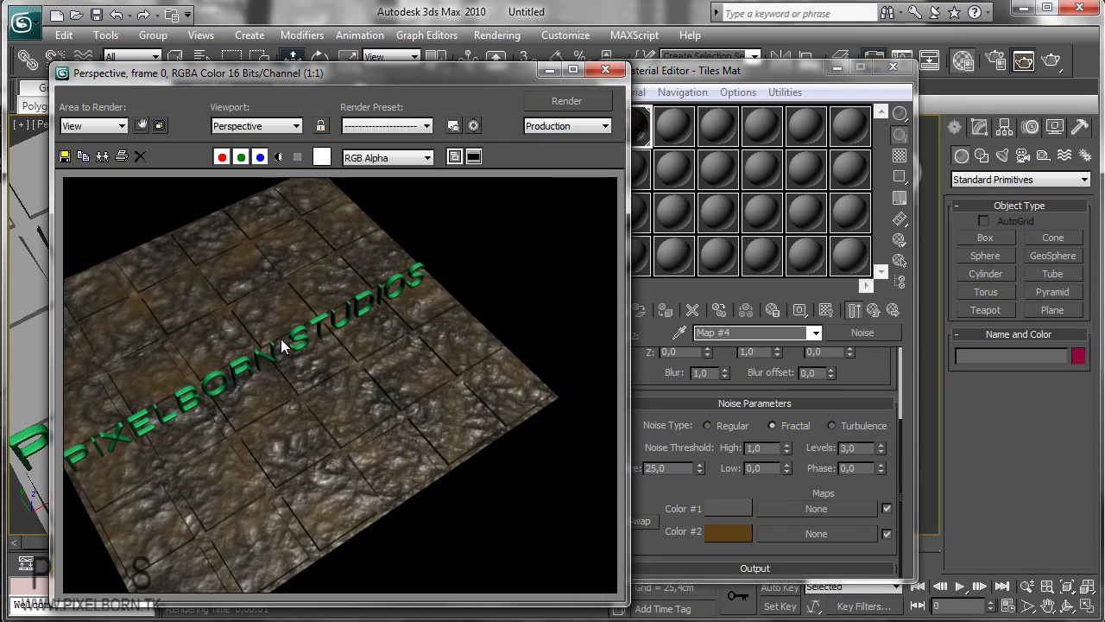
pyautogui.click(607, 71)
pyautogui.click(894, 69)
pyautogui.keyDown('alt'); pyautogui.moveTo(432, 315); pyautogui.dragTo(434, 284, button='middle'); pyautogui.keyUp('alt')
pyautogui.scroll(-3, 434, 284)
# - Reopen the Material Editor, display the full Tiles Mat material in the viewport and close the editor
pyautogui.press('m')
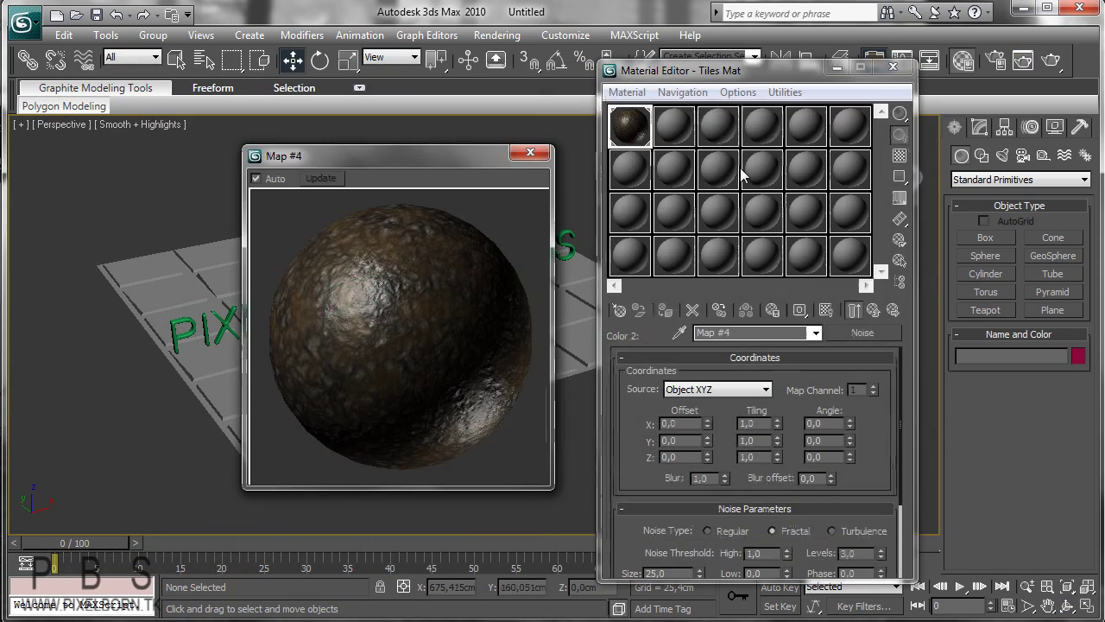
pyautogui.click(874, 311)
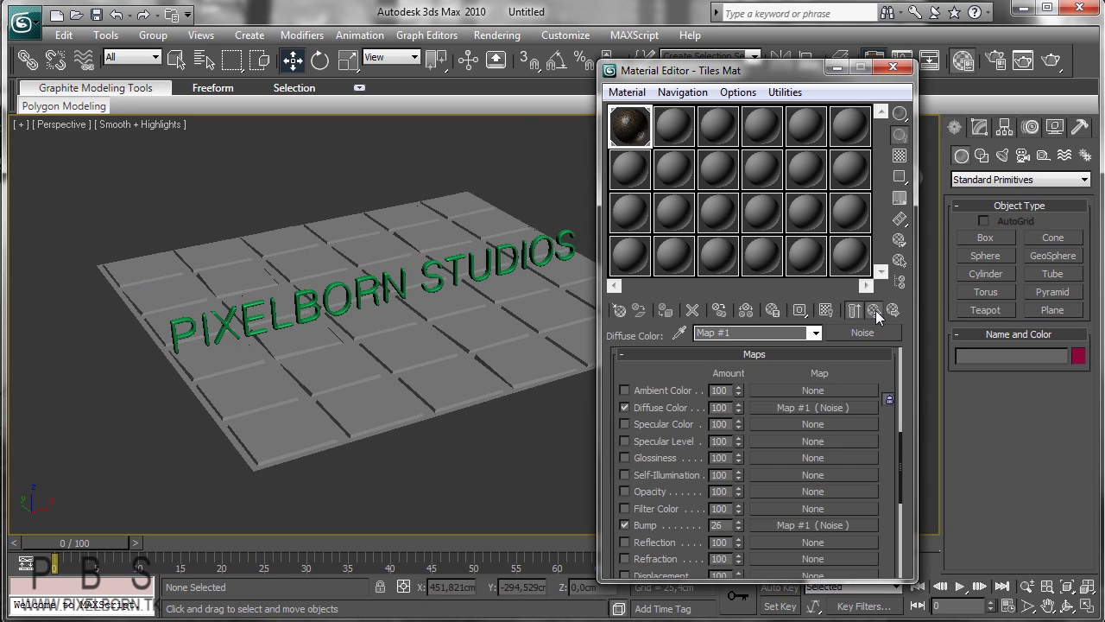
pyautogui.click(826, 309)
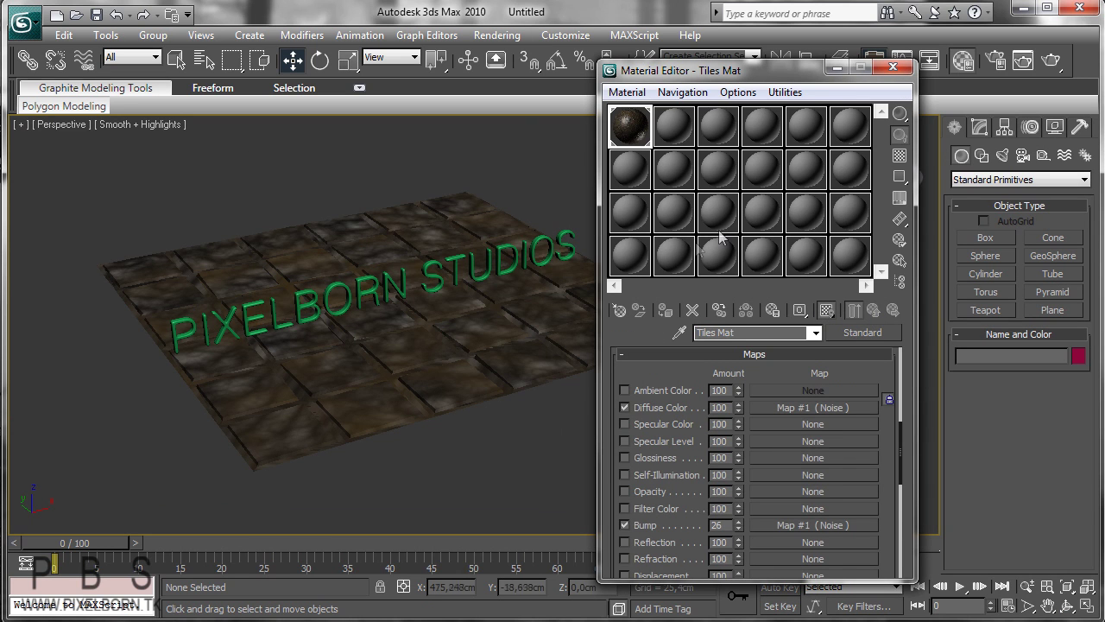
pyautogui.click(893, 68)
# - Examine the textured tiles and the PIXELBORN STUDIOS logo up close and from several angles in the perspective view
pyautogui.hotkey('ctrl', 'r')
pyautogui.moveTo(420, 303); pyautogui.dragTo(445, 363)
pyautogui.press('w')
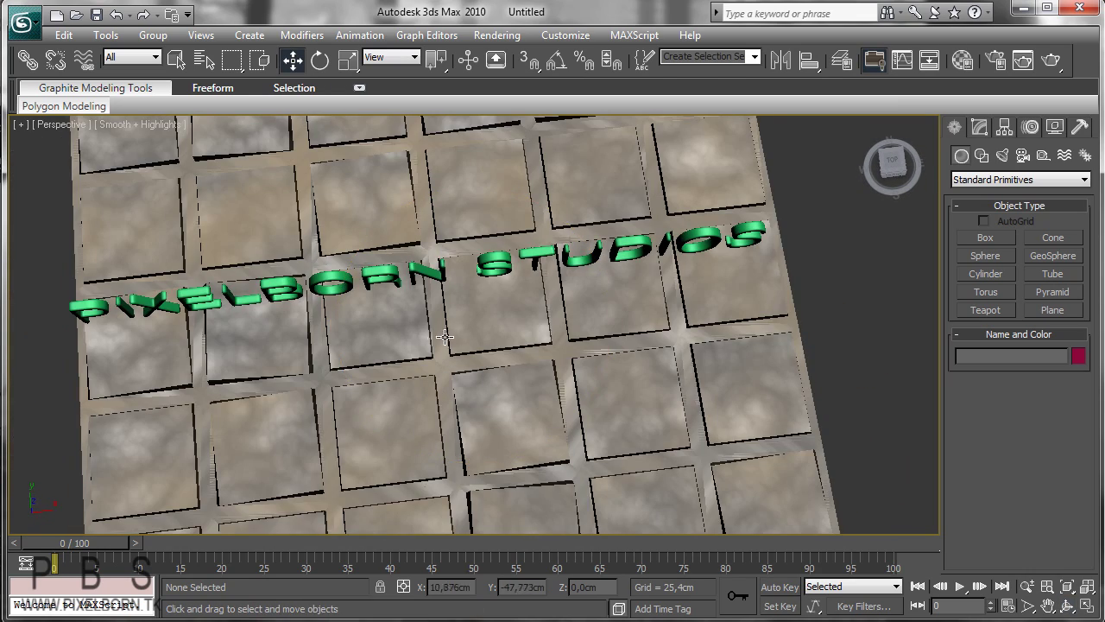
pyautogui.scroll(4, 440, 339)
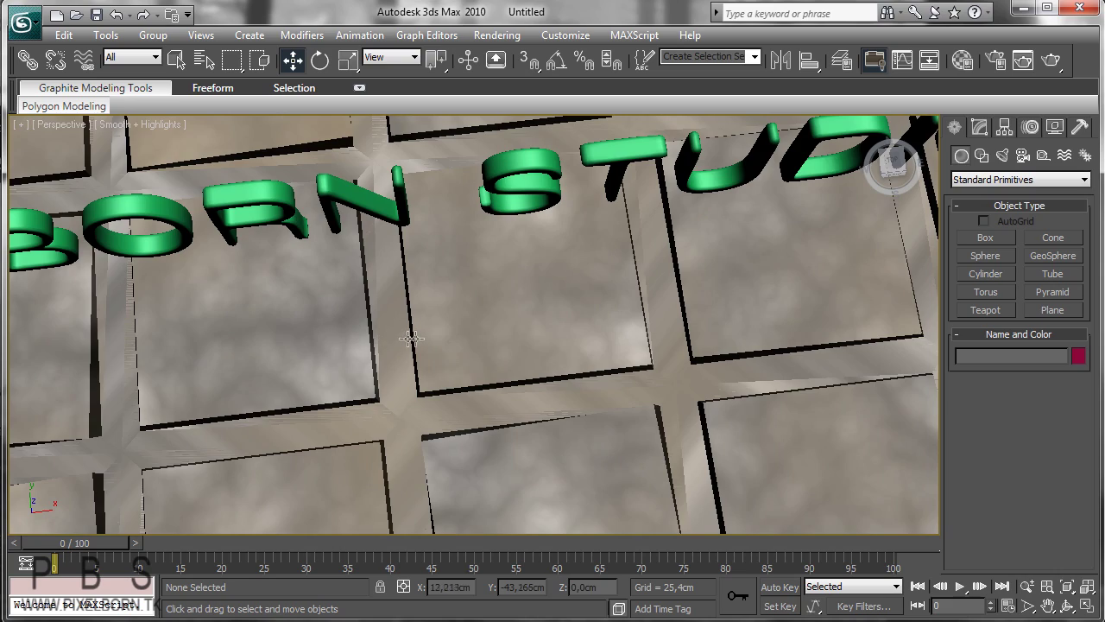
pyautogui.scroll(-4, 407, 340)
pyautogui.keyDown('alt'); pyautogui.moveTo(449, 353); pyautogui.dragTo(469, 313, button='middle'); pyautogui.keyUp('alt')
pyautogui.scroll(-2, 470, 312)
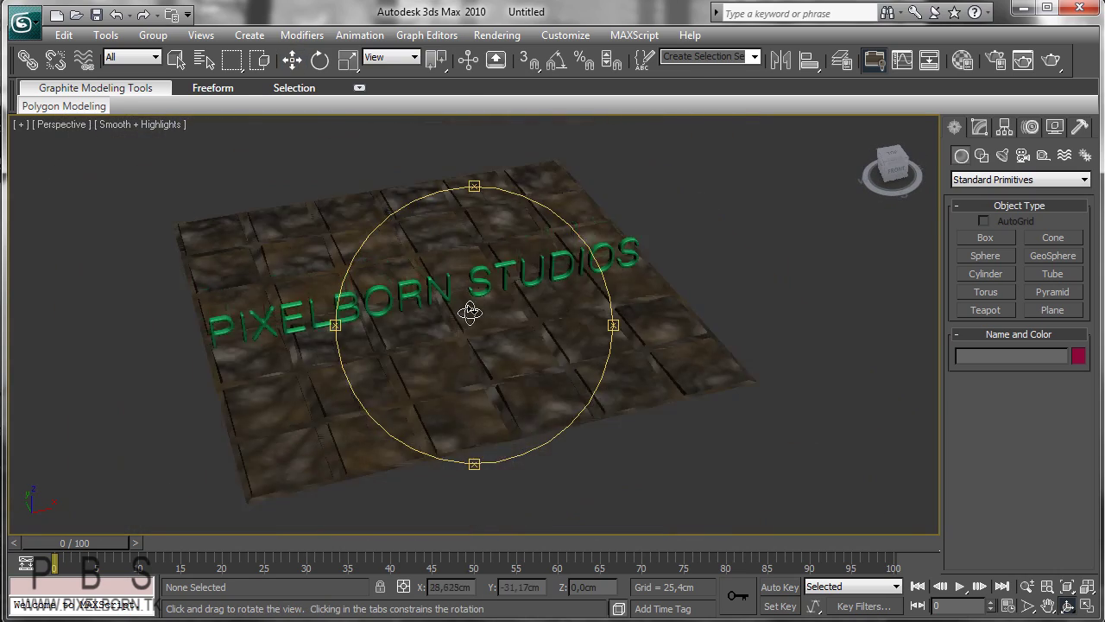
pyautogui.moveTo(469, 312); pyautogui.dragTo(486, 357)
pyautogui.press('w')
pyautogui.click(487, 357)
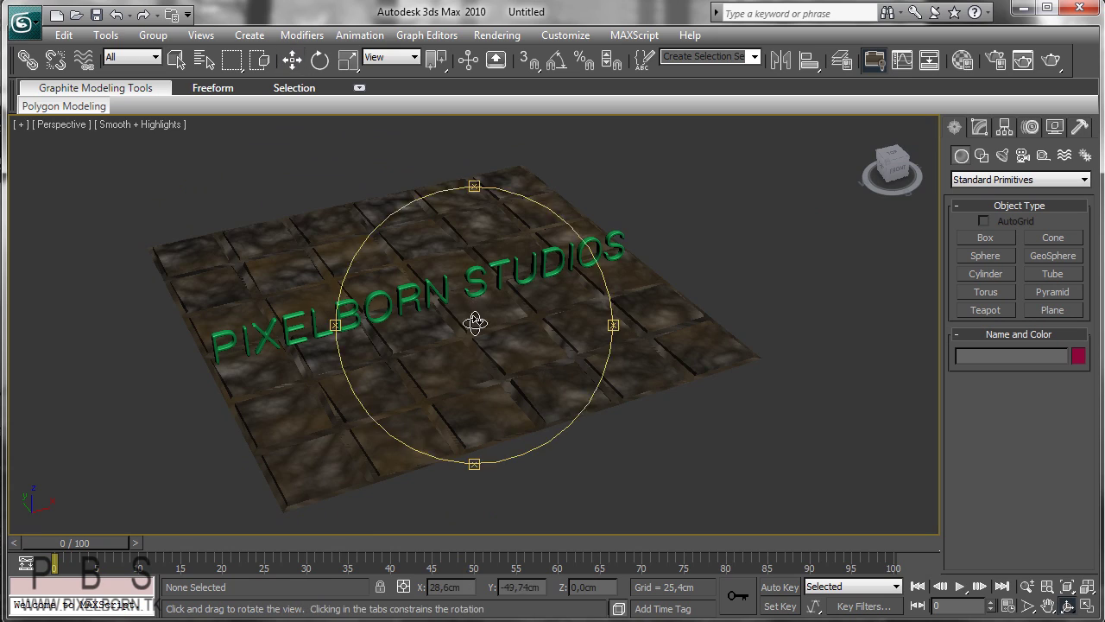
pyautogui.moveTo(474, 320); pyautogui.dragTo(480, 345)
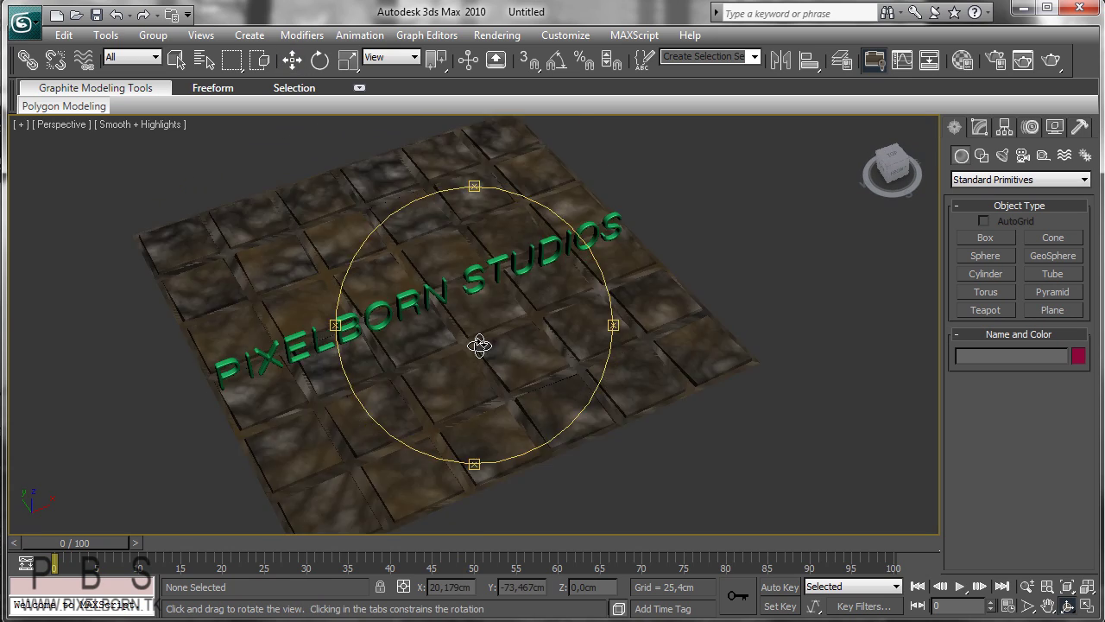
pyautogui.scroll(10, 480, 346)
pyautogui.press('w')
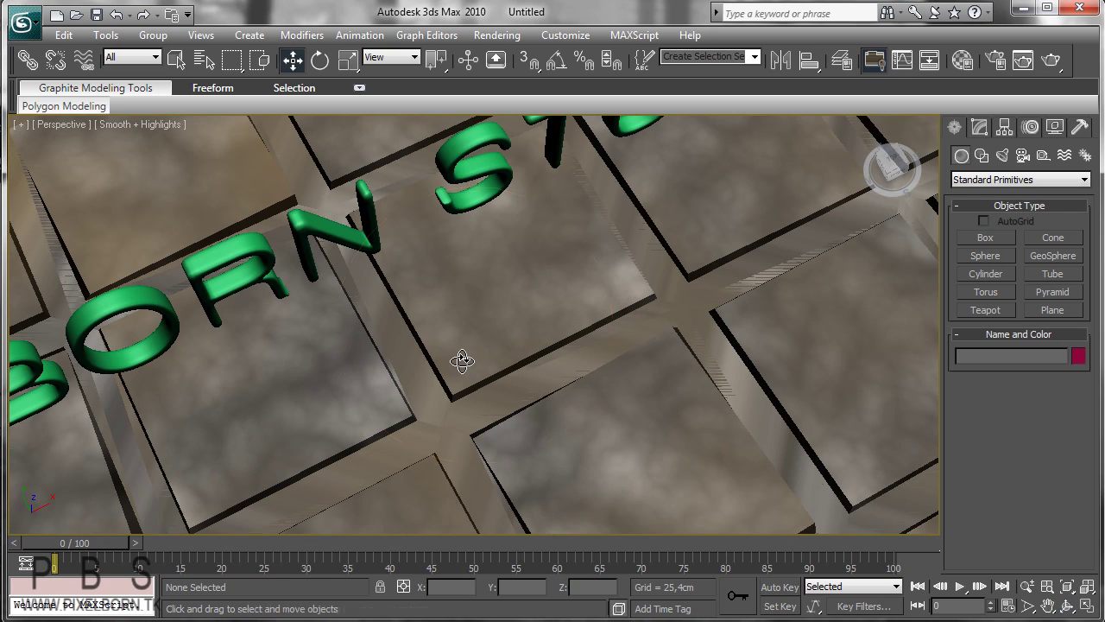
pyautogui.keyDown('alt'); pyautogui.moveTo(462, 361); pyautogui.dragTo(483, 327, button='middle'); pyautogui.keyUp('alt')
pyautogui.scroll(-6, 479, 328)
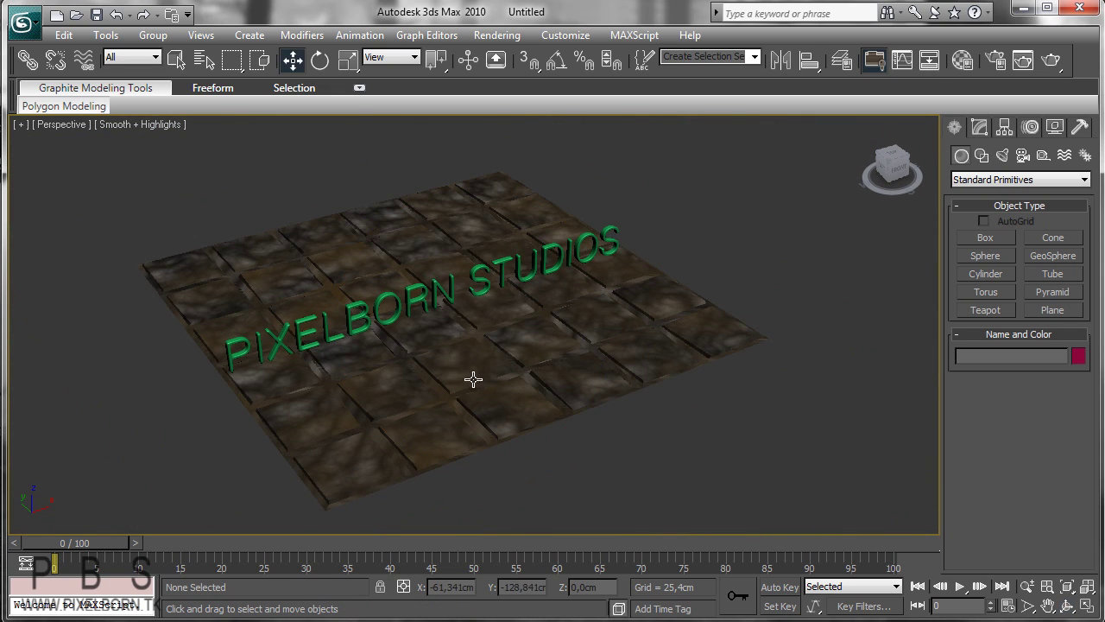
pyautogui.keyDown('alt'); pyautogui.moveTo(473, 379); pyautogui.dragTo(474, 365, button='middle'); pyautogui.keyUp('alt')
pyautogui.click(441, 382)
pyautogui.click(711, 191)
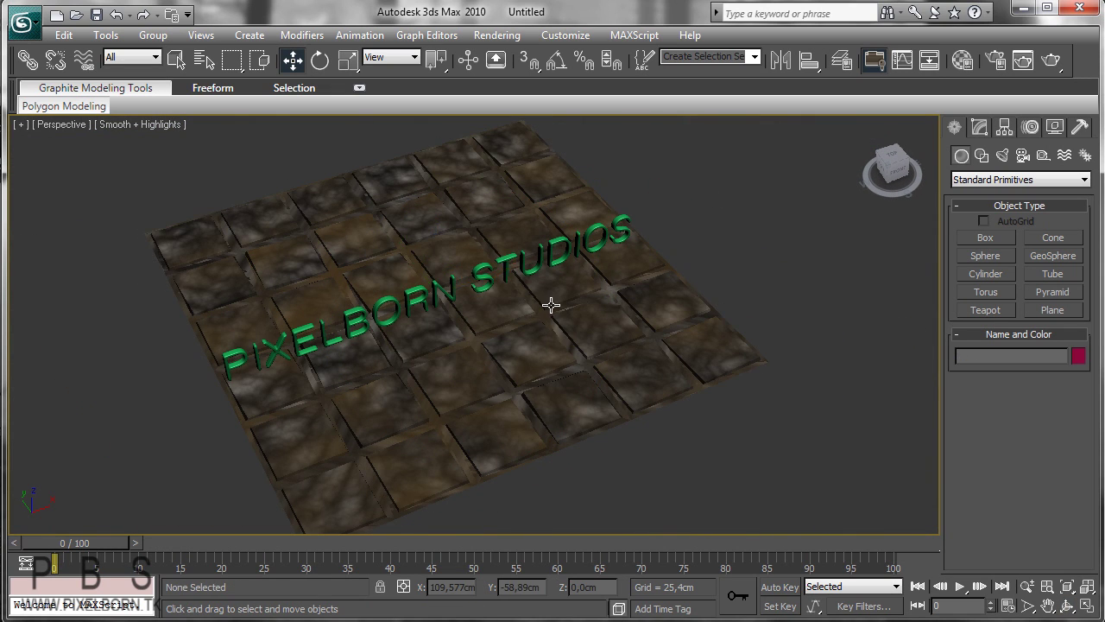
# - Examine the tile floor's geometry from several angles with edged faces switched on and off, leaving nothing selected
pyautogui.press('F4')
pyautogui.click(503, 372)
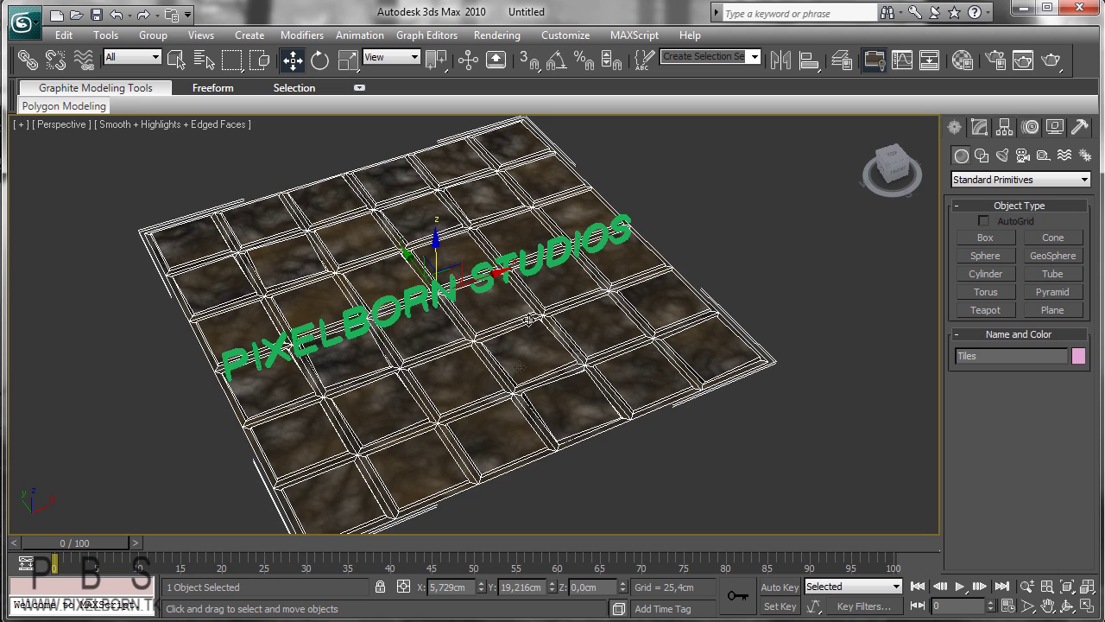
pyautogui.hotkey('ctrl', 'd')
pyautogui.keyDown('alt'); pyautogui.moveTo(513, 348); pyautogui.dragTo(472, 302, button='middle'); pyautogui.keyUp('alt')
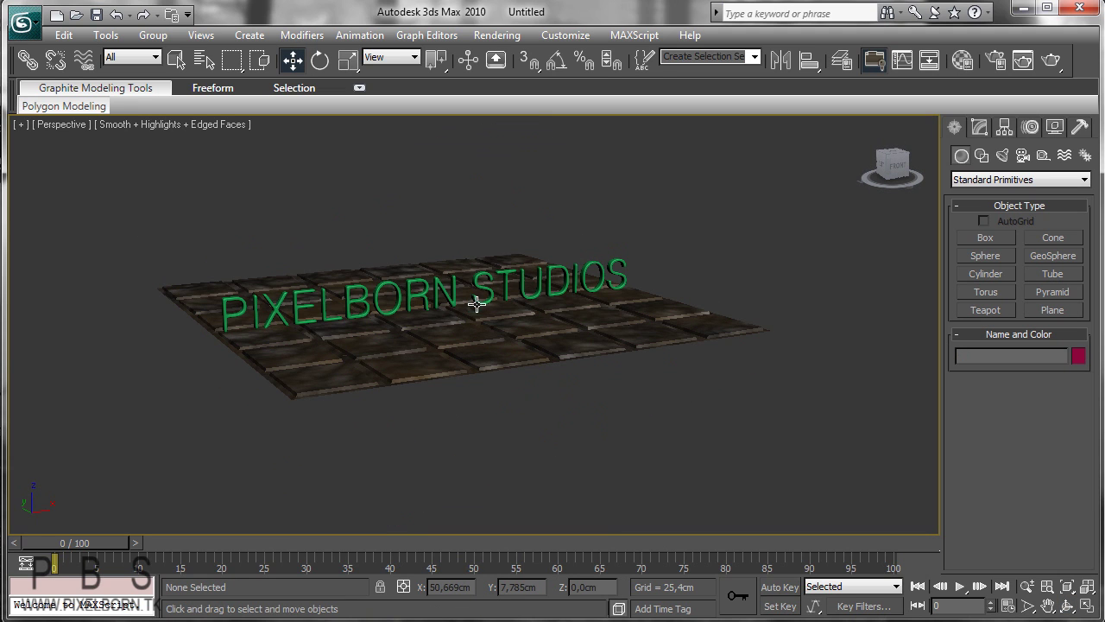
pyautogui.press('F4')
pyautogui.keyDown('alt'); pyautogui.moveTo(477, 303); pyautogui.dragTo(499, 320, button='middle'); pyautogui.keyUp('alt')
pyautogui.click(479, 357)
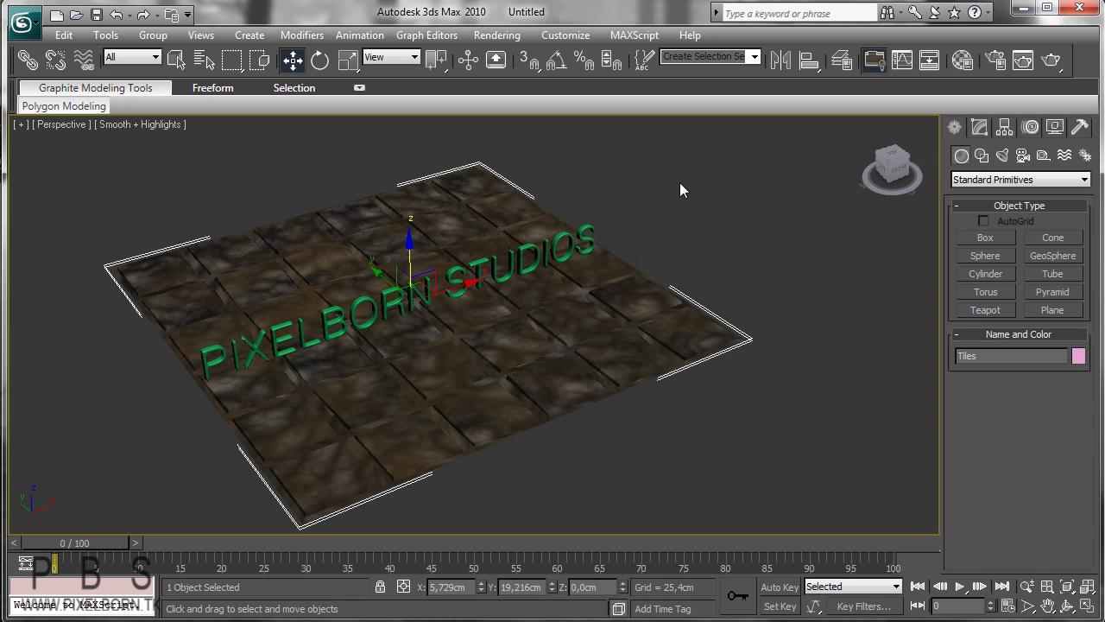
pyautogui.click(612, 188)
# - Open the Material Editor and rename the unused second sample material as Logo Mat
pyautogui.press('m')
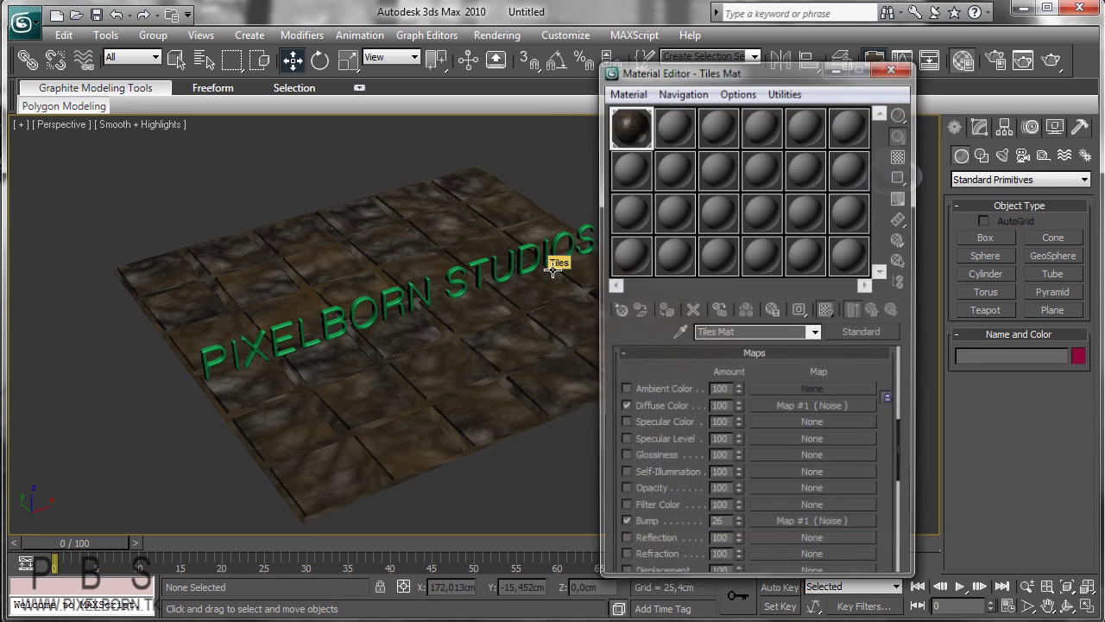
pyautogui.click(676, 137)
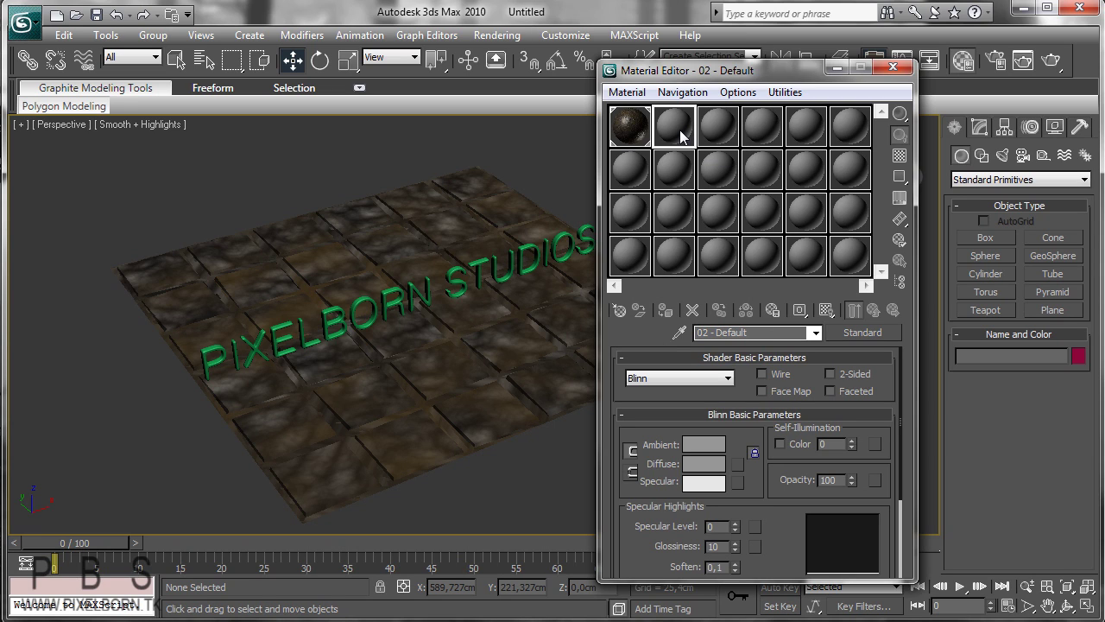
pyautogui.click(754, 339)
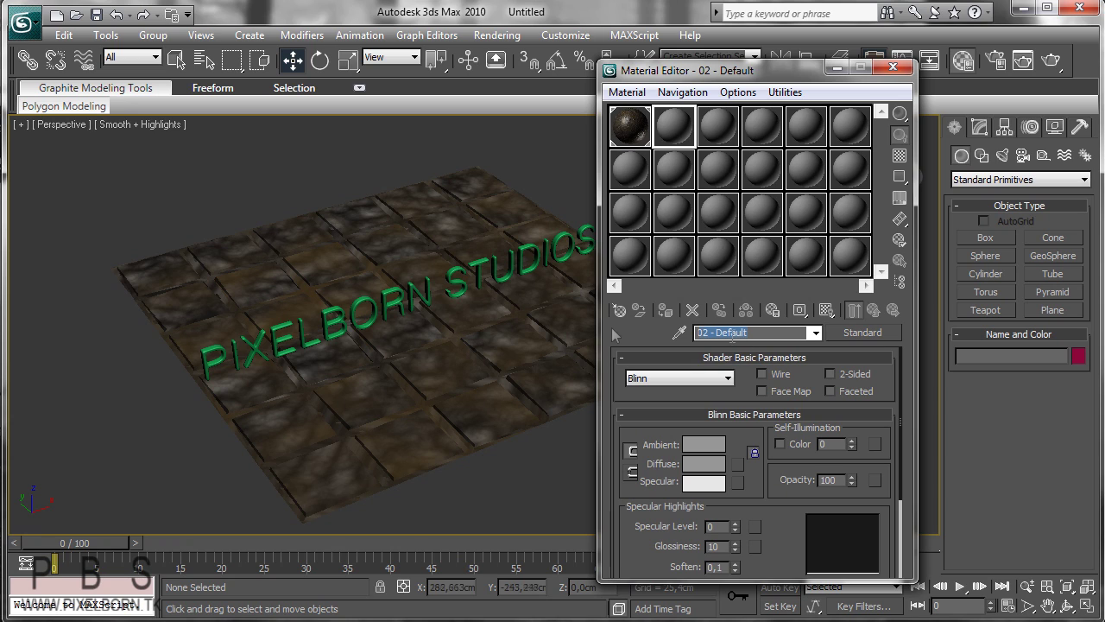
pyautogui.write('Logo Mat')
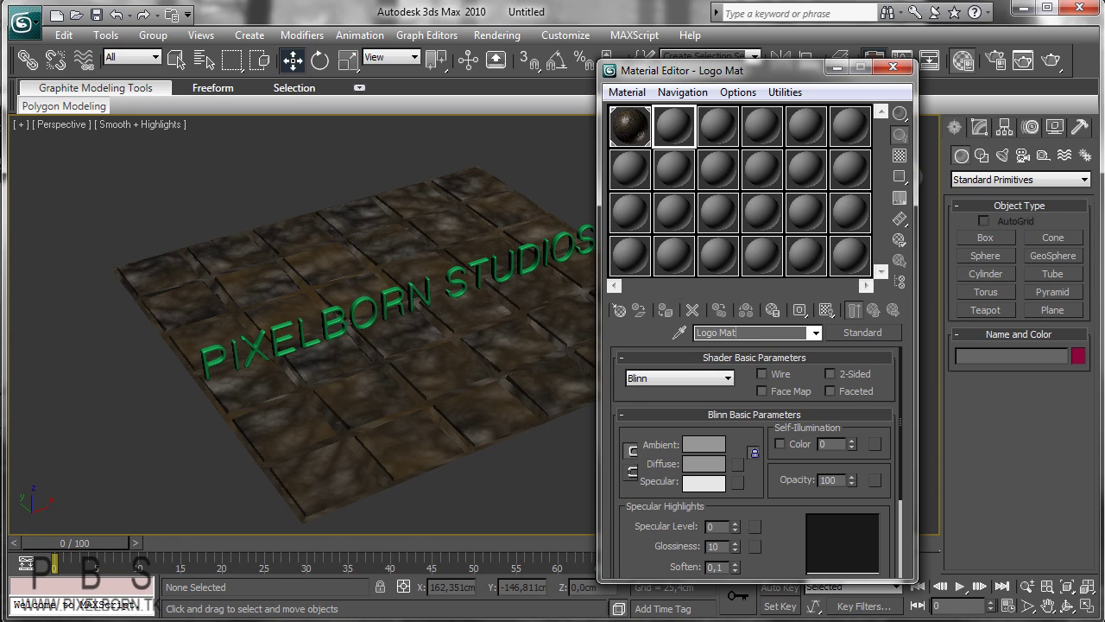
# - Set Logo Mat's specular level to 70 and glossiness to 20, using an enlarged preview of the sample sphere
pyautogui.moveTo(777, 530); pyautogui.dragTo(736, 470)
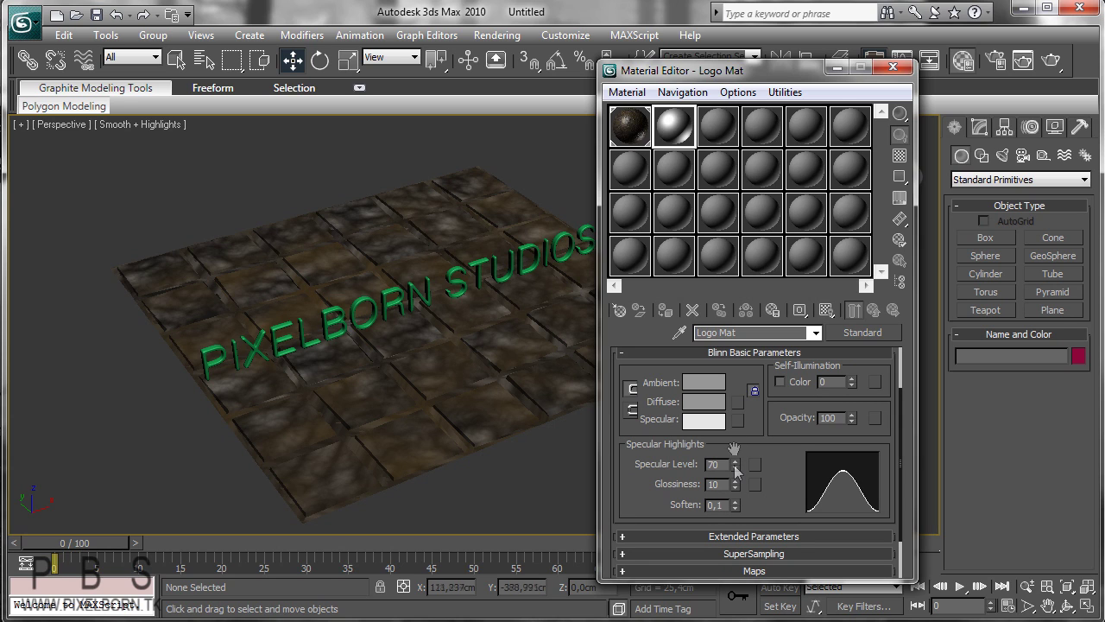
pyautogui.doubleClick(673, 125)
pyautogui.moveTo(435, 163); pyautogui.dragTo(456, 184)
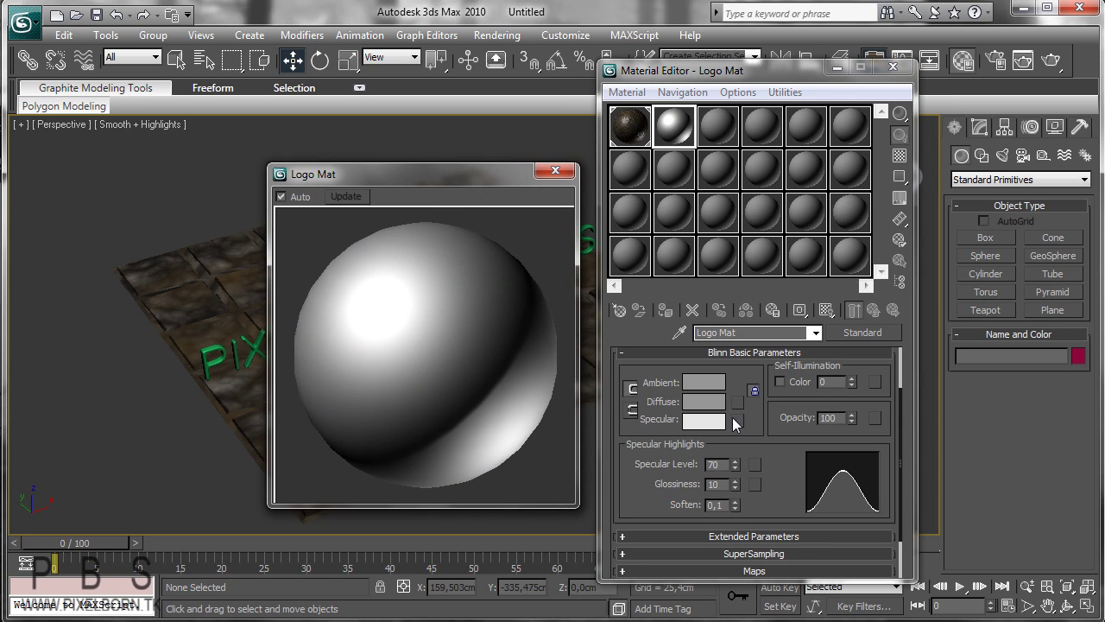
pyautogui.moveTo(738, 466)
pyautogui.mouseDown()
pyautogui.moveTo(734, 491)
pyautogui.moveTo(737, 463)
pyautogui.moveTo(736, 474)
pyautogui.mouseUp()
pyautogui.click(736, 462)
pyautogui.click(736, 462)
pyautogui.click(736, 462)
pyautogui.click(736, 462)
# - Change Logo Mat's specular color to pure white
pyautogui.click(711, 422)
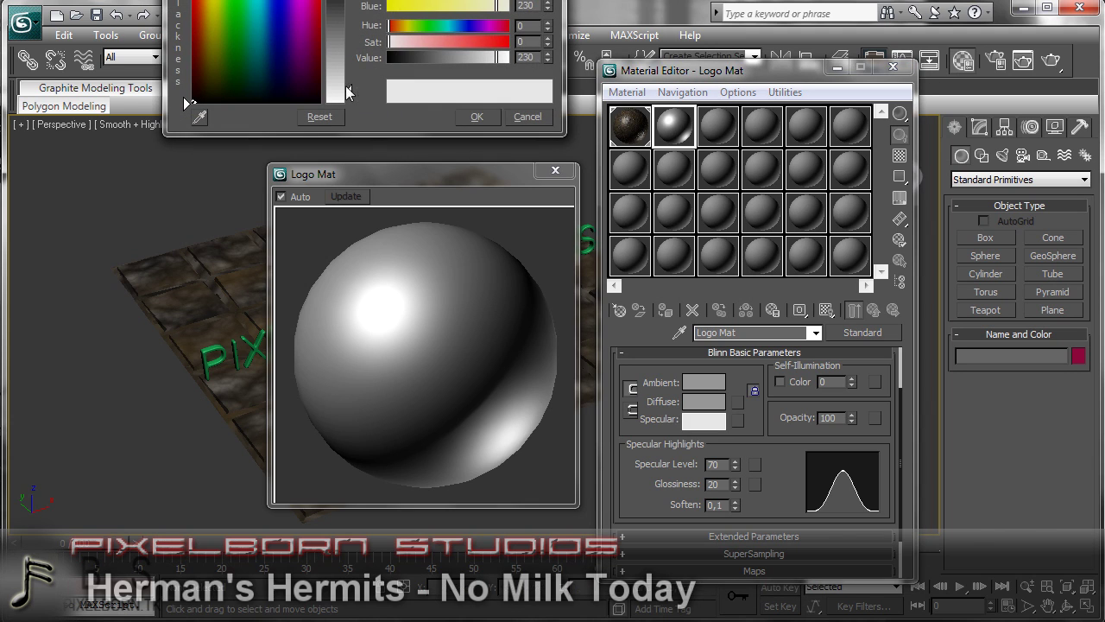
pyautogui.moveTo(349, 92); pyautogui.dragTo(349, 105)
pyautogui.click(478, 119)
# - Try a self-illumination of 100 on Logo Mat and reset it to 0
pyautogui.moveTo(778, 466); pyautogui.dragTo(788, 515)
pyautogui.moveTo(851, 438); pyautogui.dragTo(860, 368)
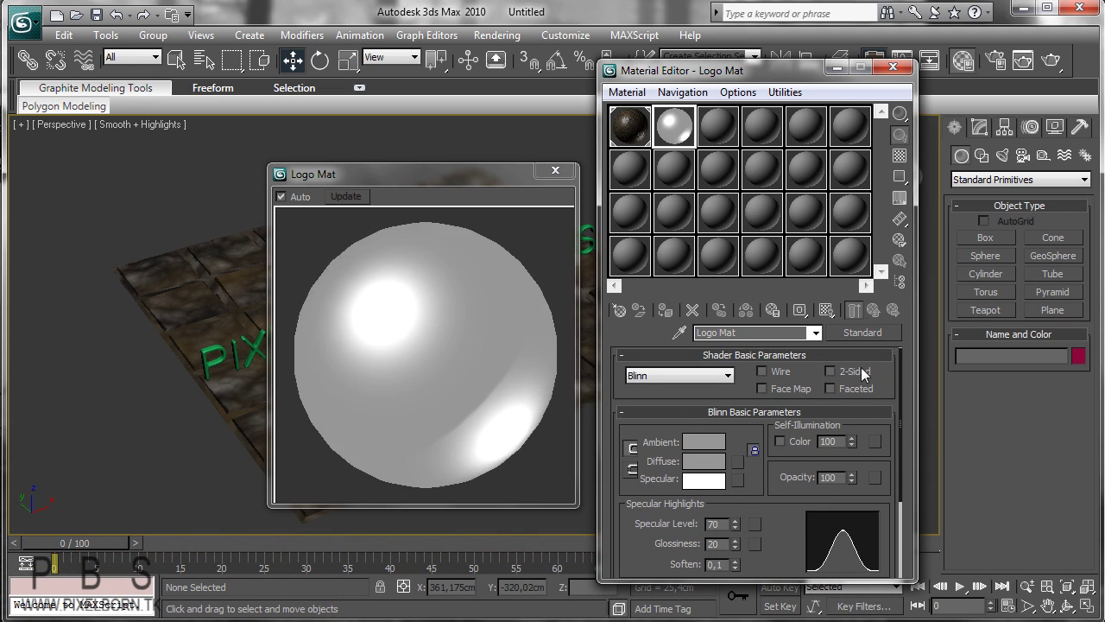
pyautogui.rightClick(851, 443)
# - Expand Logo Mat's map list and review its map slots and basic shading parameters
pyautogui.moveTo(777, 555); pyautogui.dragTo(783, 442)
pyautogui.click(774, 516)
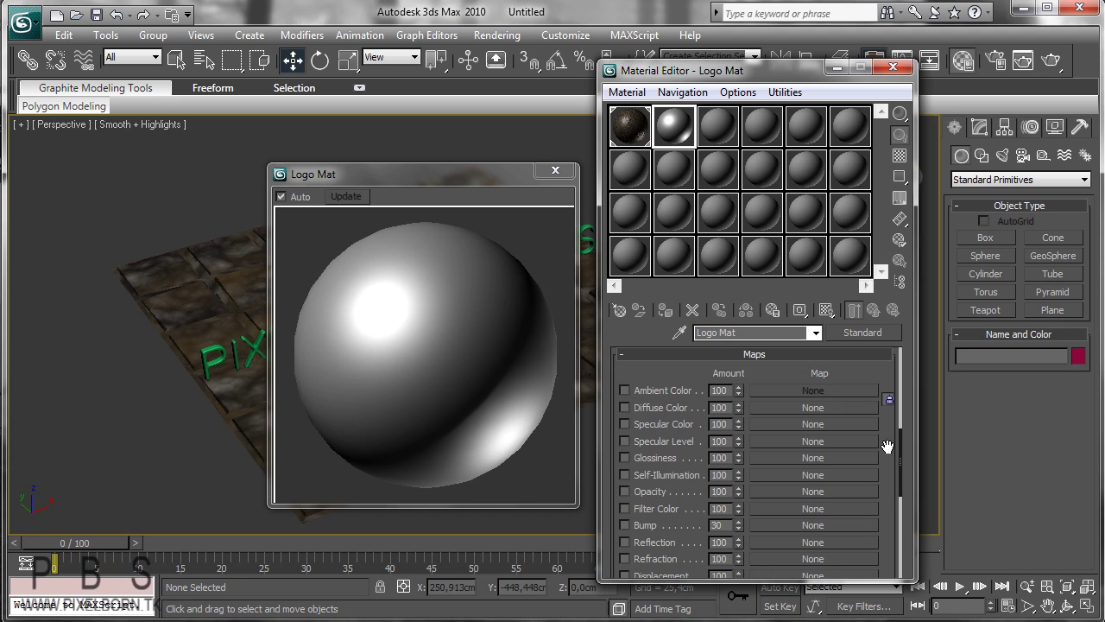
pyautogui.moveTo(888, 446)
pyautogui.mouseDown()
pyautogui.moveTo(888, 392)
pyautogui.moveTo(903, 596)
pyautogui.mouseUp()
pyautogui.moveTo(789, 400); pyautogui.dragTo(768, 528)
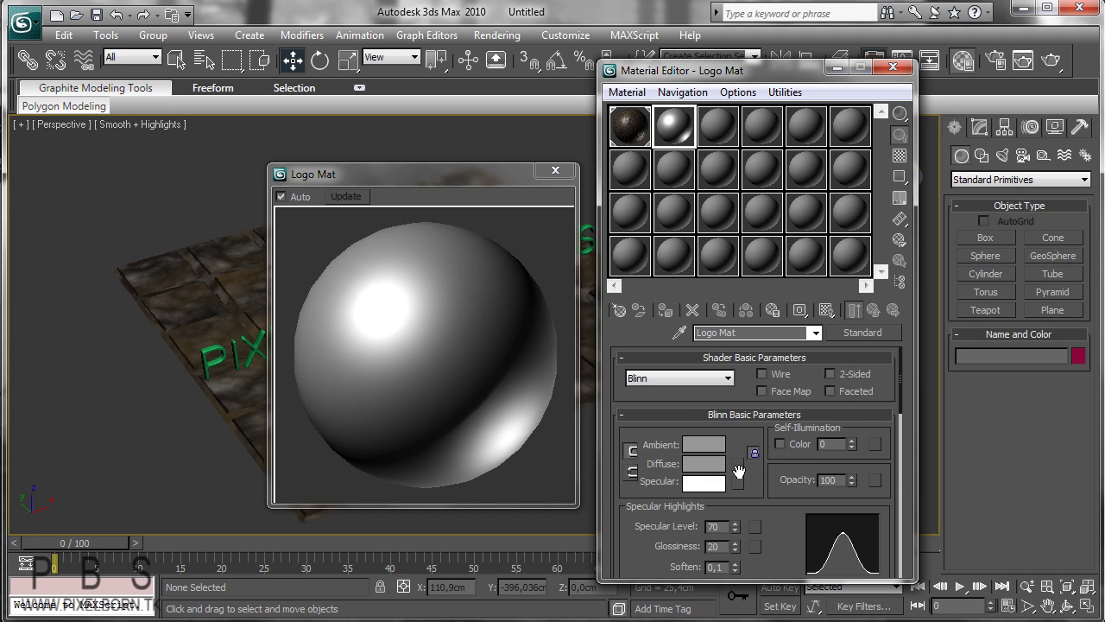
pyautogui.scroll(-5, 772, 516)
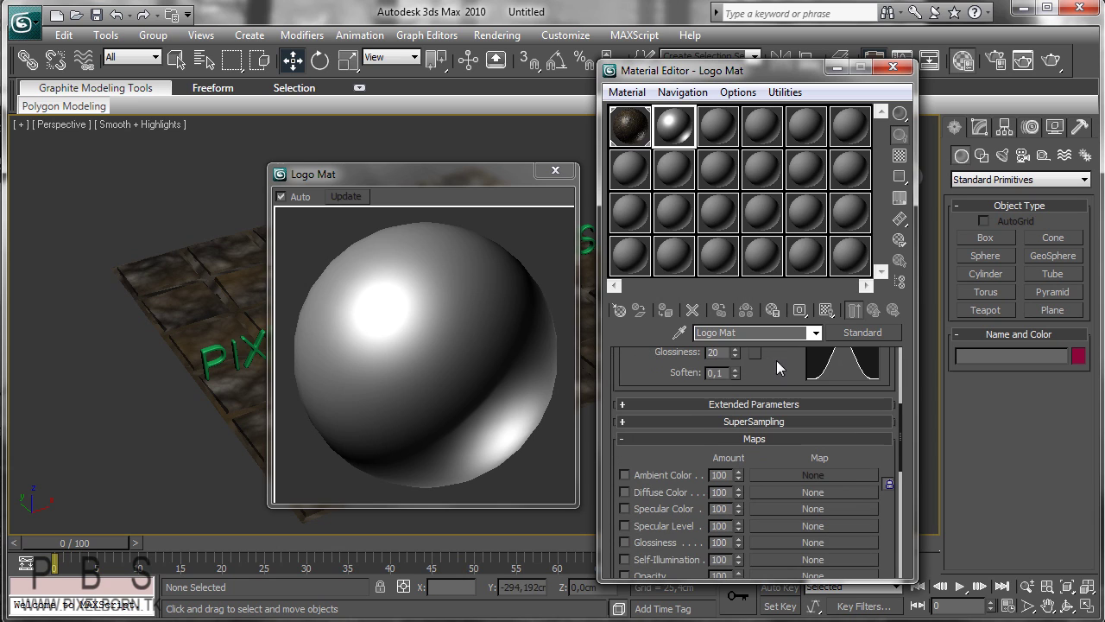
pyautogui.scroll(-3, 887, 501)
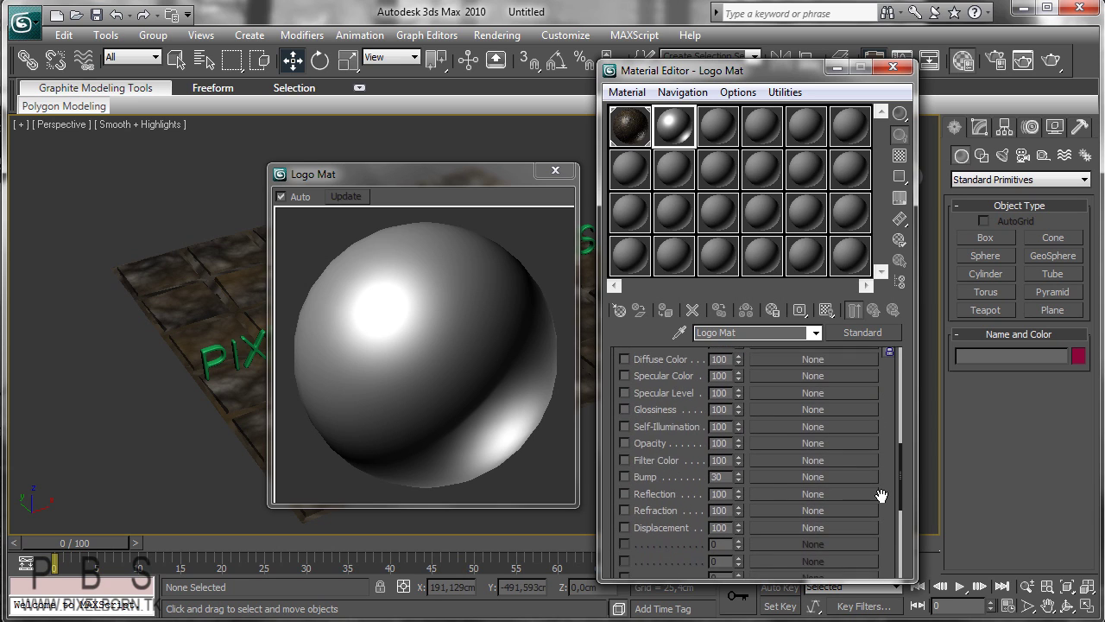
pyautogui.scroll(1, 816, 397)
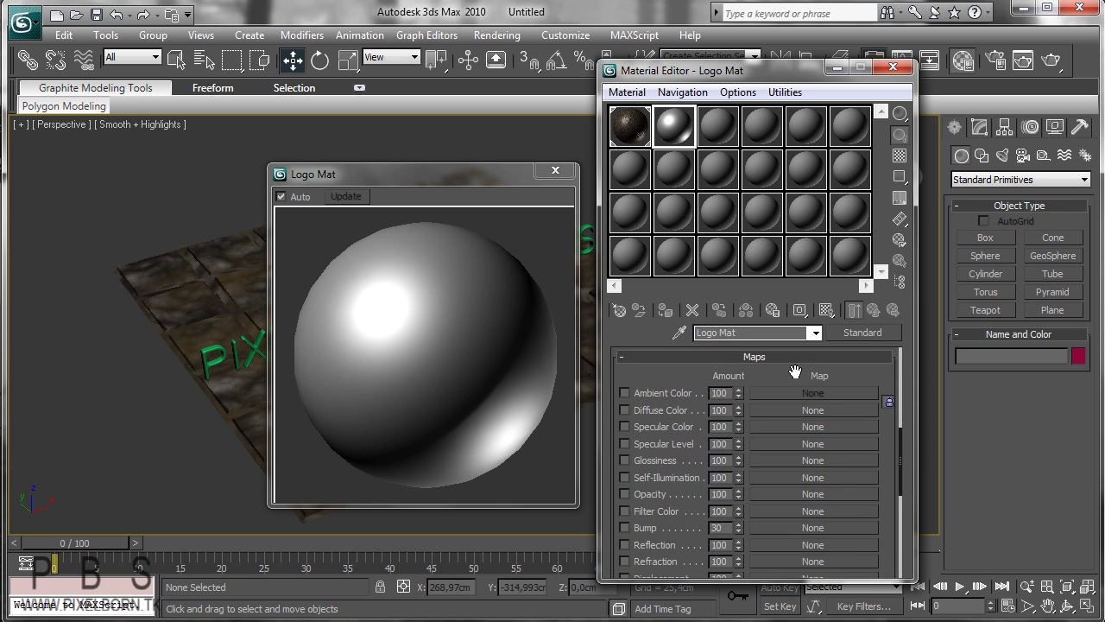
pyautogui.scroll(6, 795, 371)
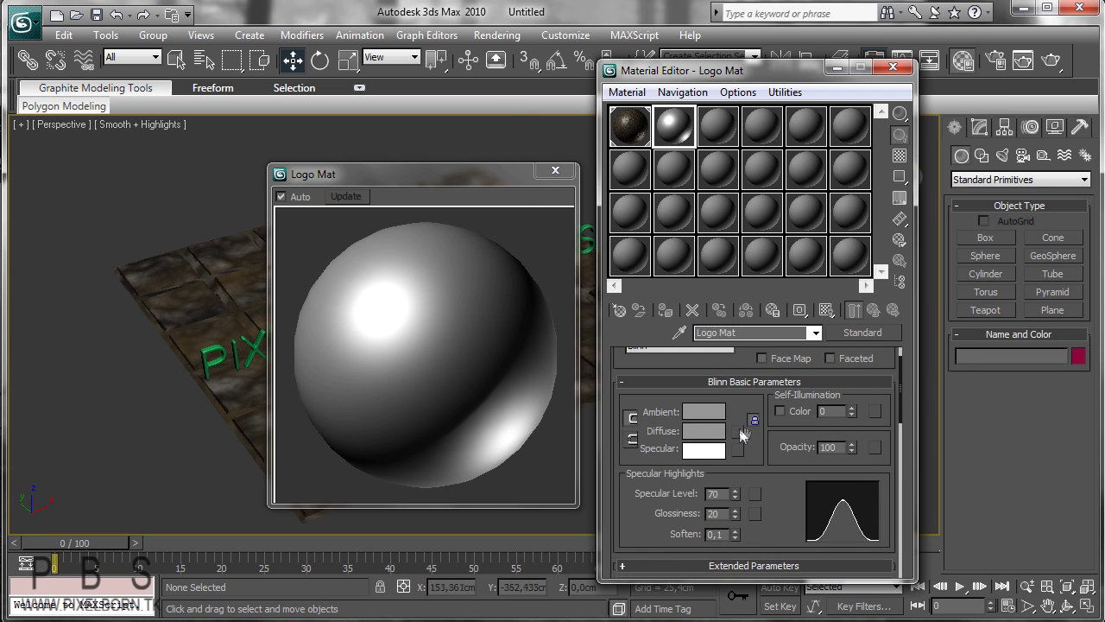
# - Assign a Stucco map to Logo Mat's diffuse color and set the stucco size to 16,9
pyautogui.click(739, 431)
pyautogui.click(882, 318)
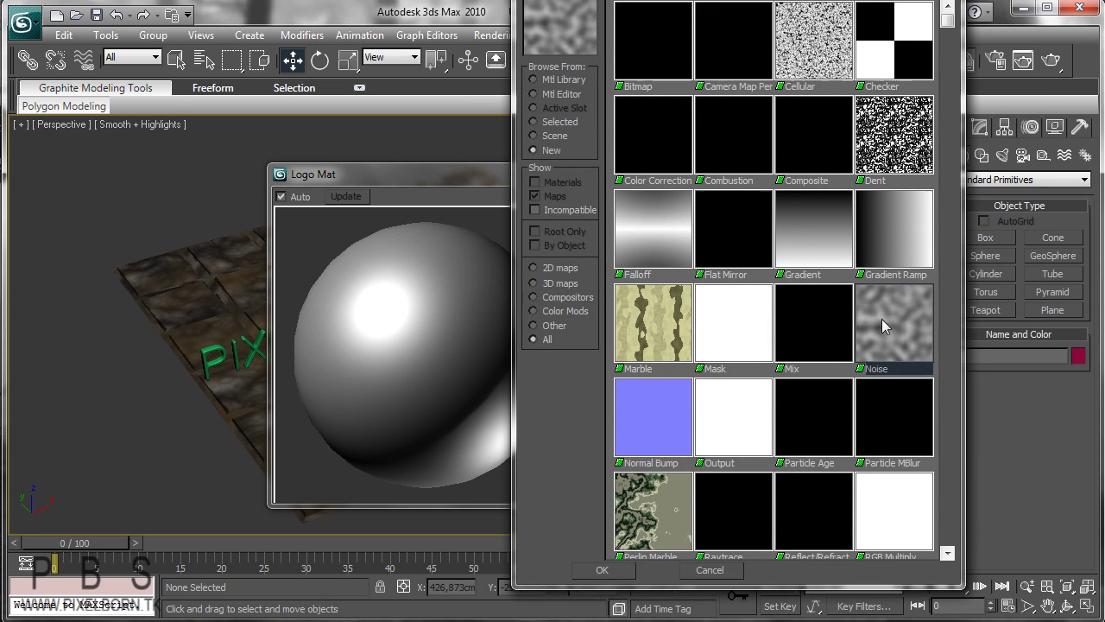
pyautogui.scroll(-5, 882, 318)
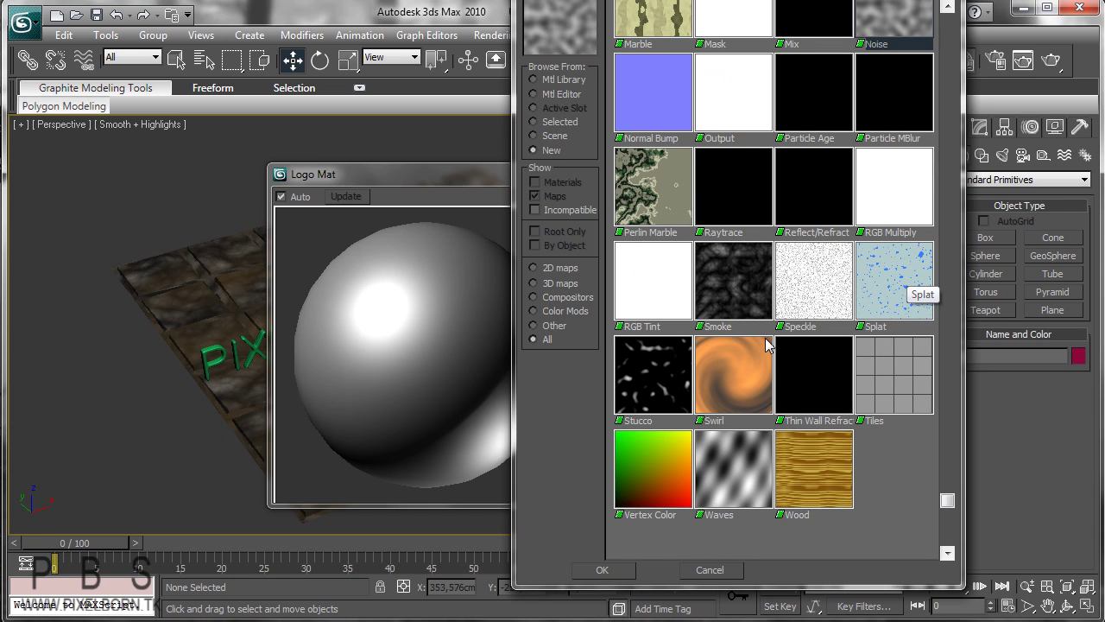
pyautogui.doubleClick(653, 373)
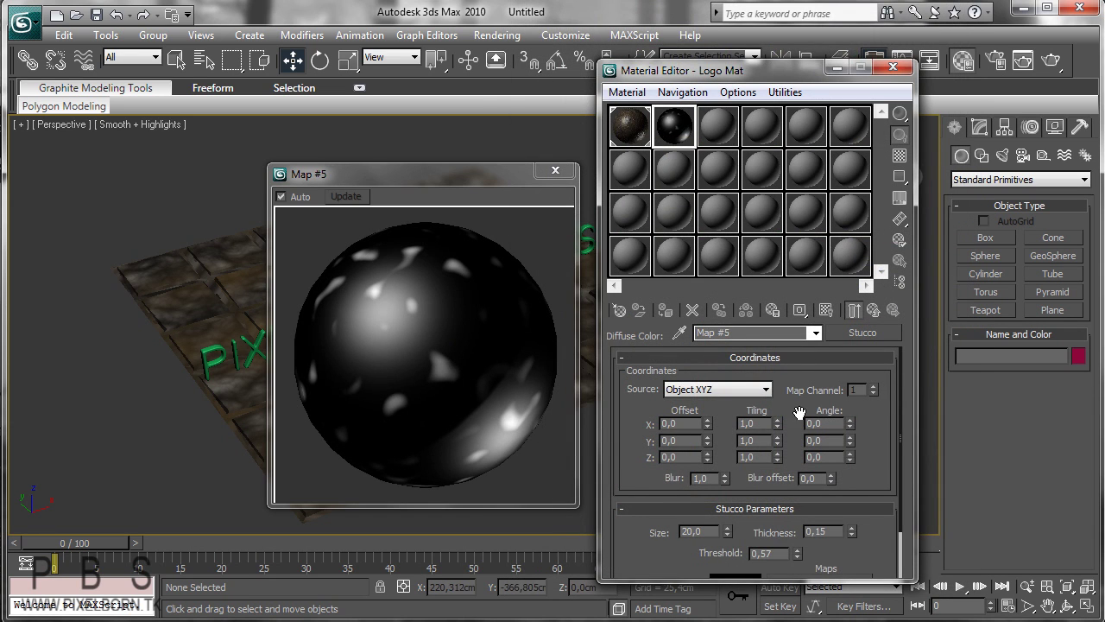
pyautogui.moveTo(799, 413); pyautogui.dragTo(855, 341)
pyautogui.moveTo(728, 474); pyautogui.dragTo(731, 498)
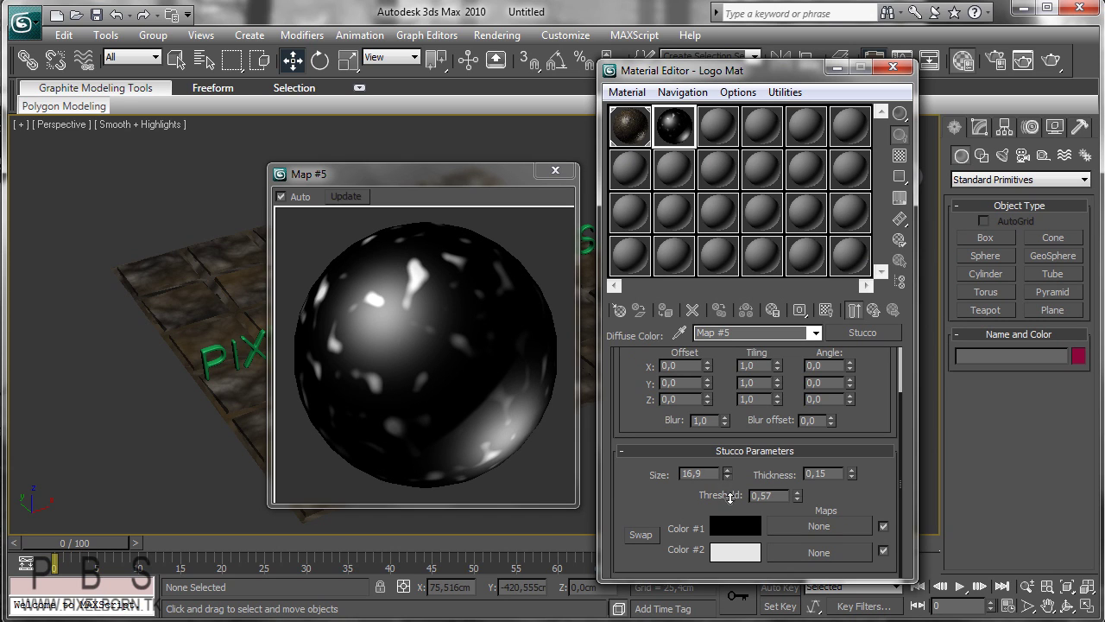
# - Set the Stucco map's Color #1 to a dark red with hue 255, saturation 255 and value 91
pyautogui.click(742, 524)
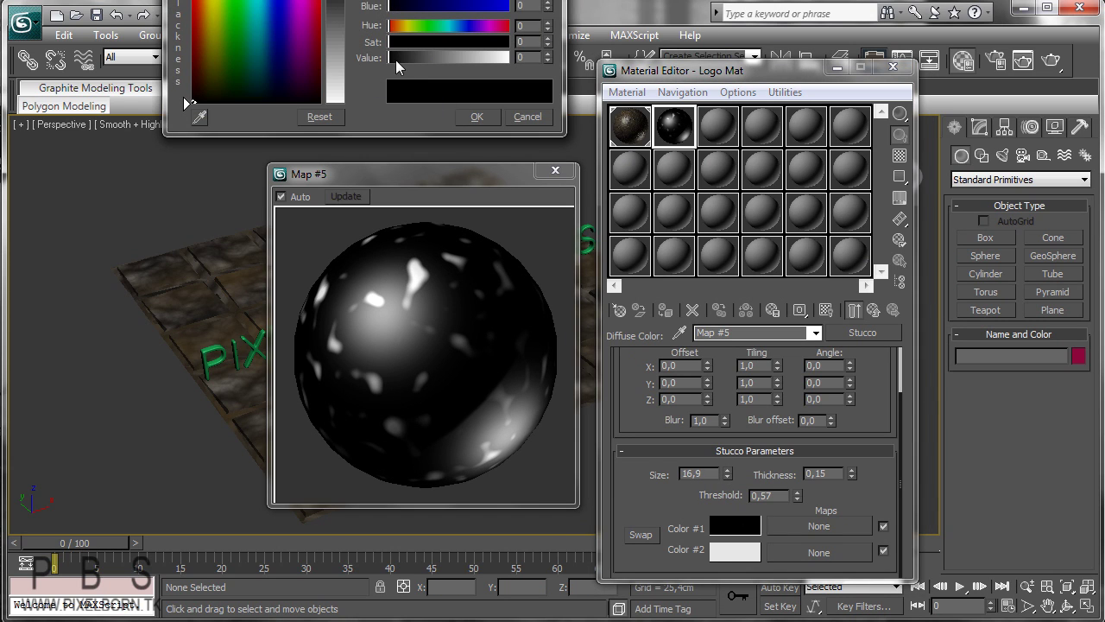
pyautogui.click(419, 27)
pyautogui.moveTo(418, 27); pyautogui.dragTo(388, 28)
pyautogui.moveTo(318, 38); pyautogui.dragTo(320, 57)
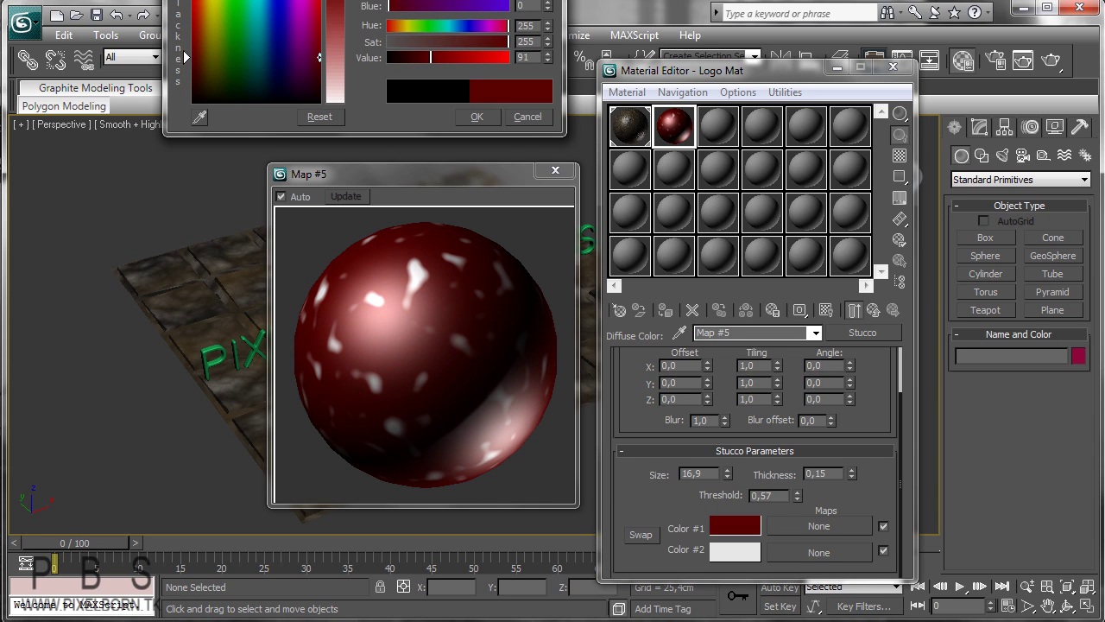
pyautogui.click(476, 117)
# - Set the Stucco map's Color #2 to a muted gold with hue 36, saturation 152 and value 176
pyautogui.click(748, 553)
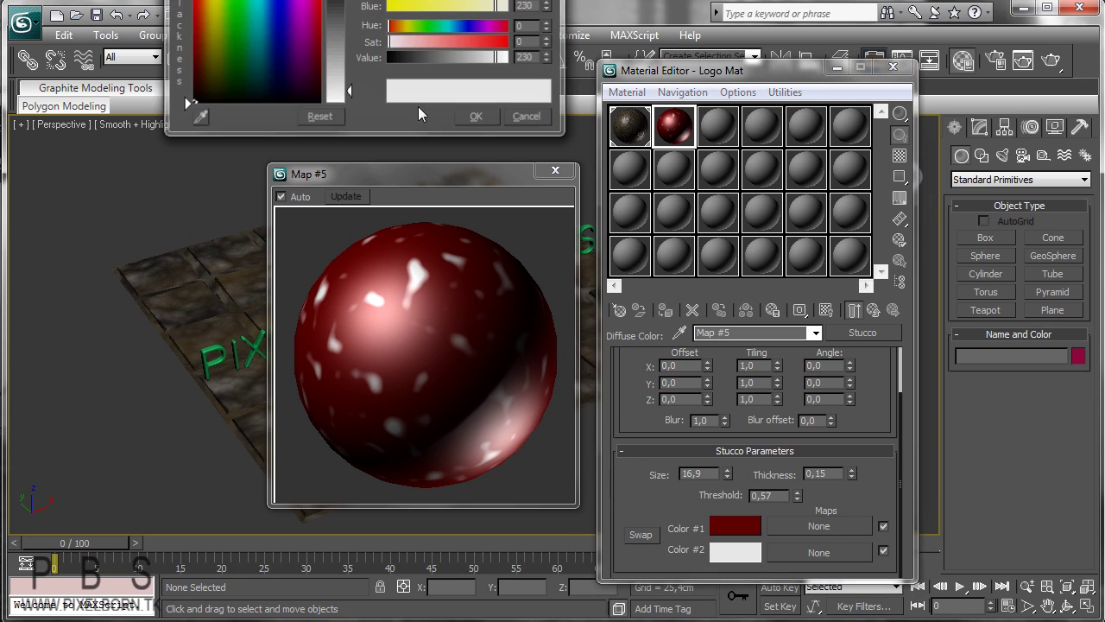
pyautogui.moveTo(430, 44); pyautogui.dragTo(469, 57)
pyautogui.click(405, 26)
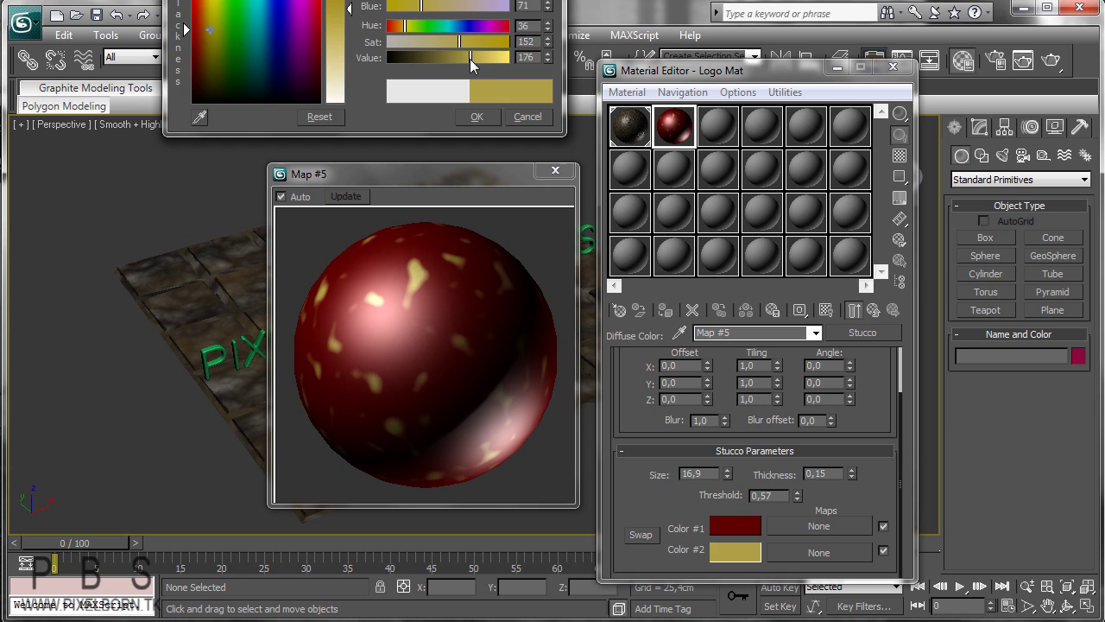
pyautogui.click(479, 120)
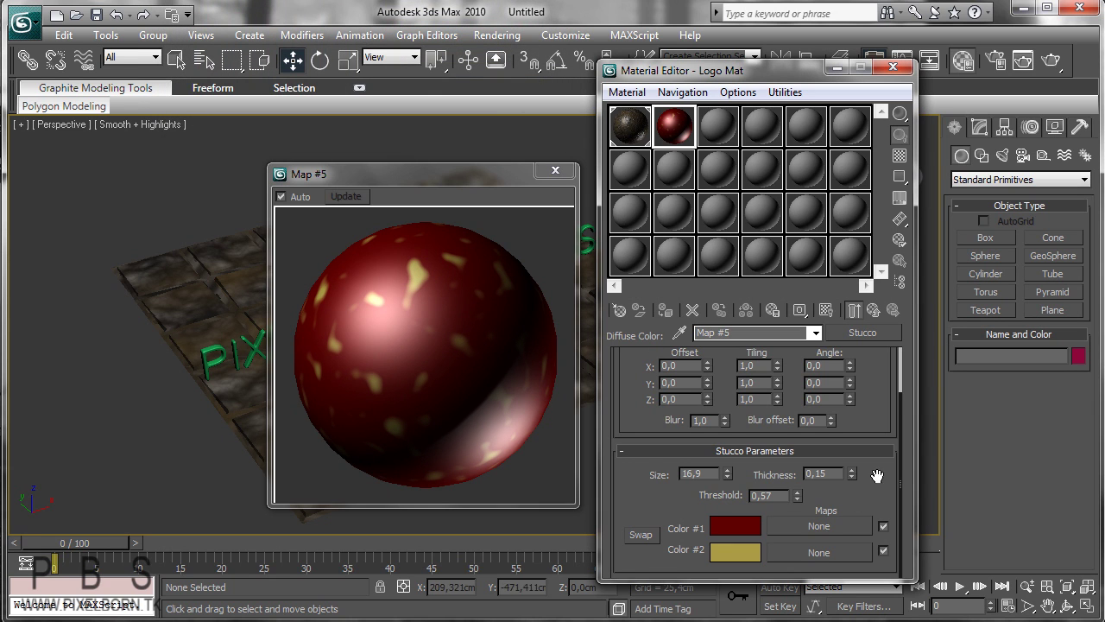
# - Return to Logo Mat's top level, apply it to the PIXELBORN STUDIOS text and display the material in the viewport
pyautogui.scroll(3, 876, 474)
pyautogui.click(1049, 63)
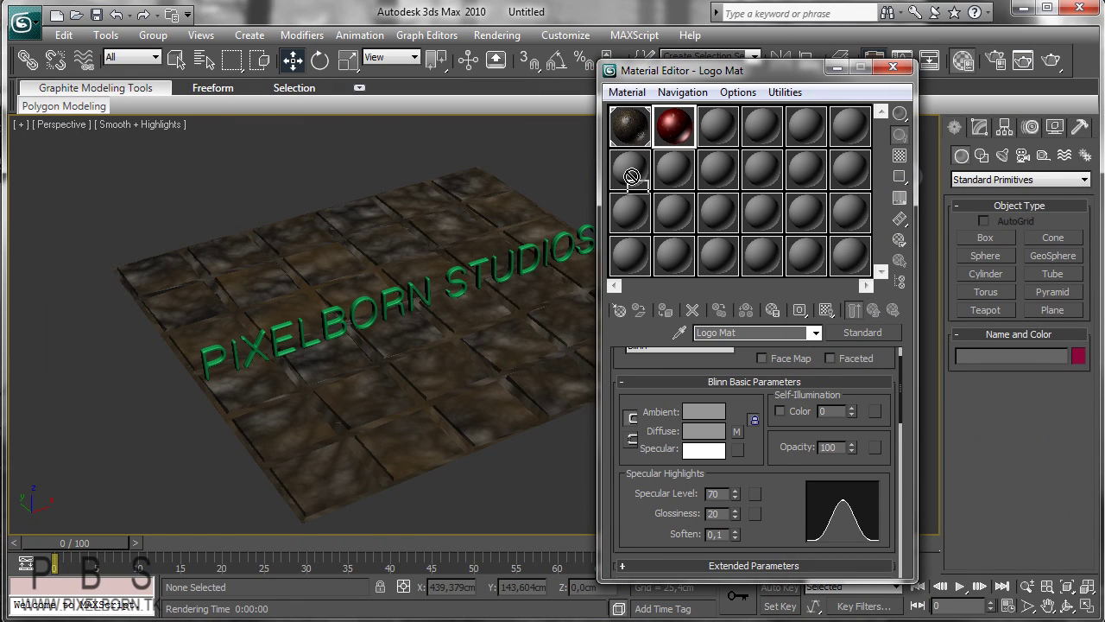
pyautogui.moveTo(631, 176); pyautogui.dragTo(451, 275)
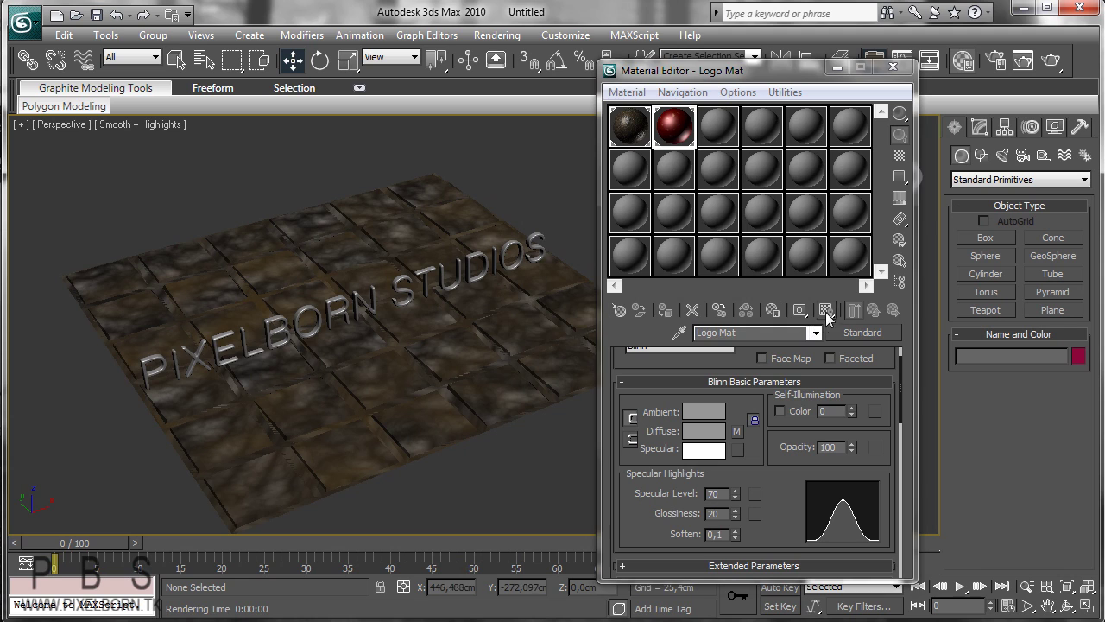
pyautogui.click(826, 312)
# - Test-render a close perspective view of the logo on the tiles and close the render window
pyautogui.moveTo(455, 341); pyautogui.dragTo(512, 311, button='middle')
pyautogui.scroll(5, 457, 302)
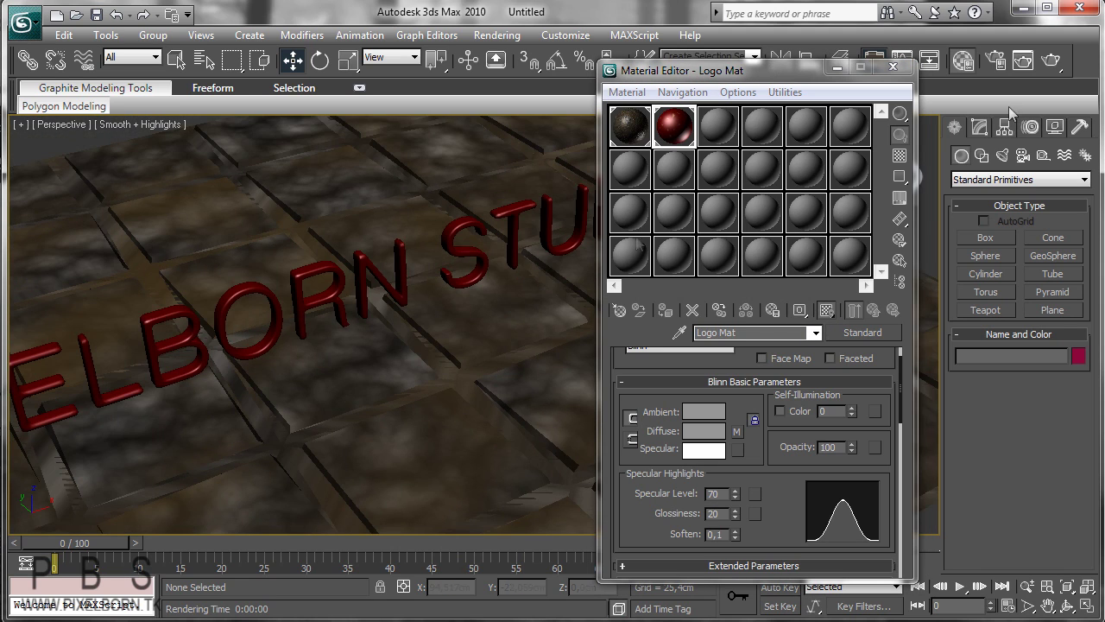
pyautogui.click(1054, 62)
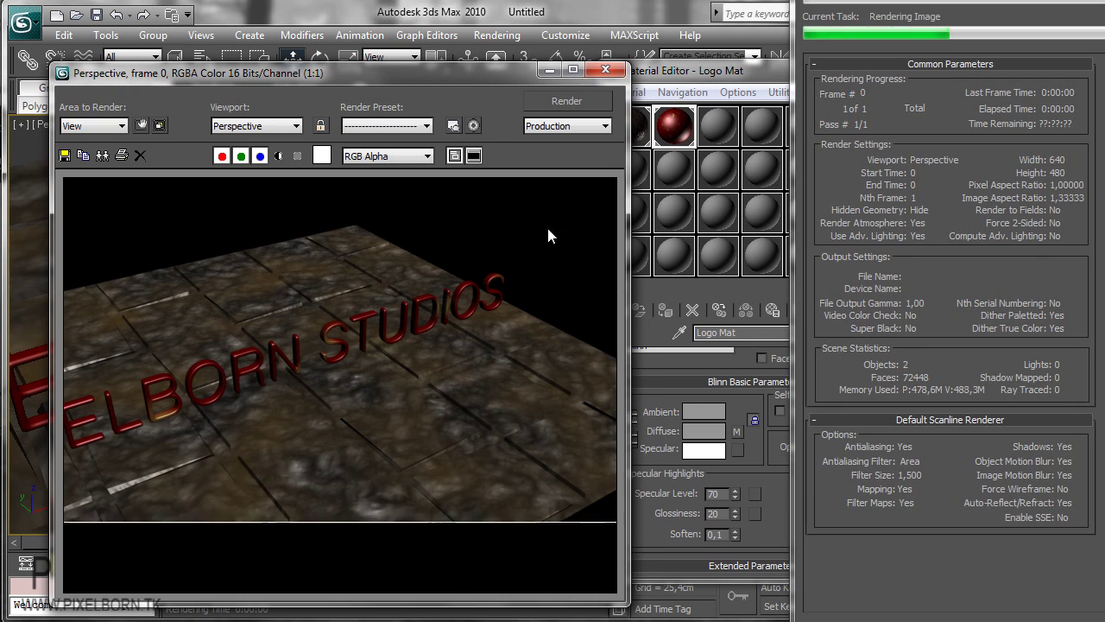
pyautogui.click(605, 69)
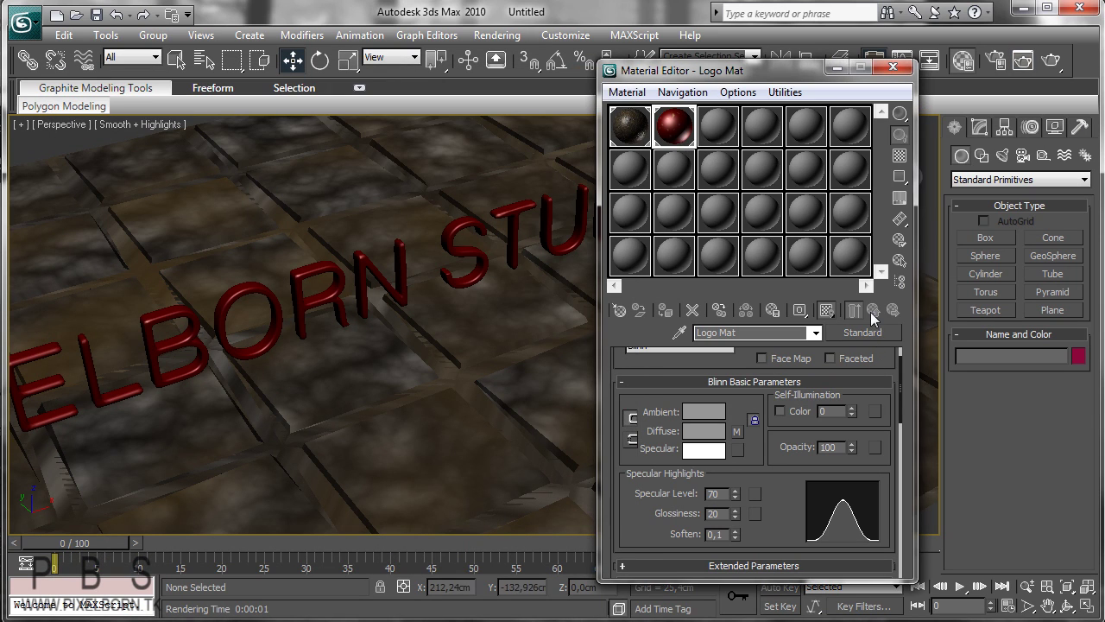
# - Reopen Logo Mat's diffuse Stucco map and assign a Noise map to its Color #1 slot
pyautogui.moveTo(787, 525); pyautogui.dragTo(793, 388)
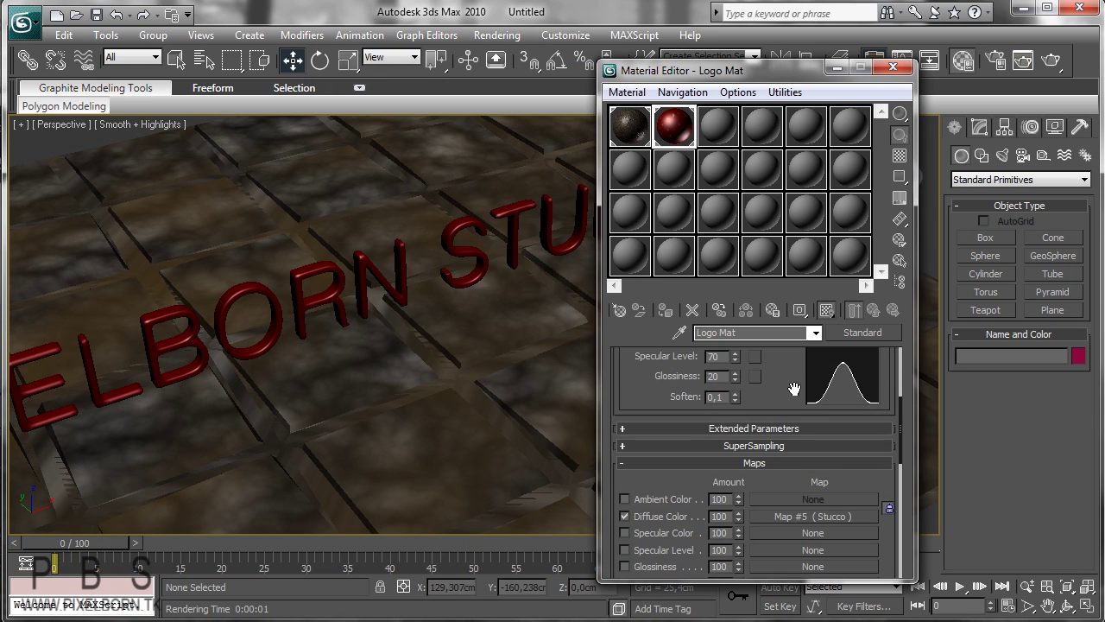
pyautogui.click(852, 516)
pyautogui.moveTo(882, 450); pyautogui.dragTo(879, 404)
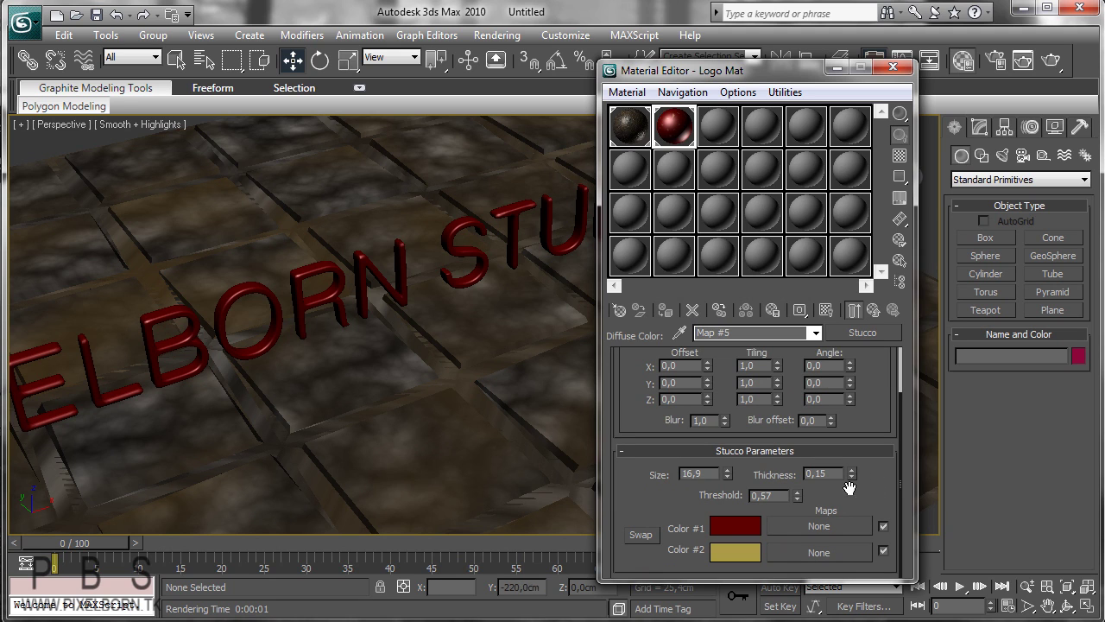
pyautogui.click(795, 522)
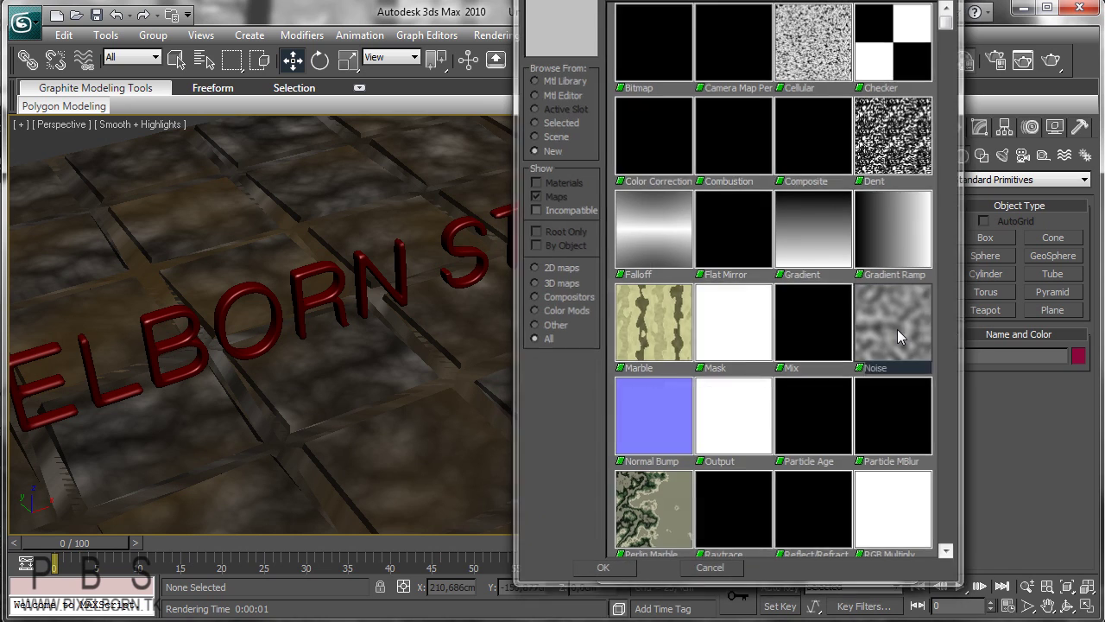
pyautogui.doubleClick(898, 329)
pyautogui.moveTo(845, 452); pyautogui.dragTo(820, 408)
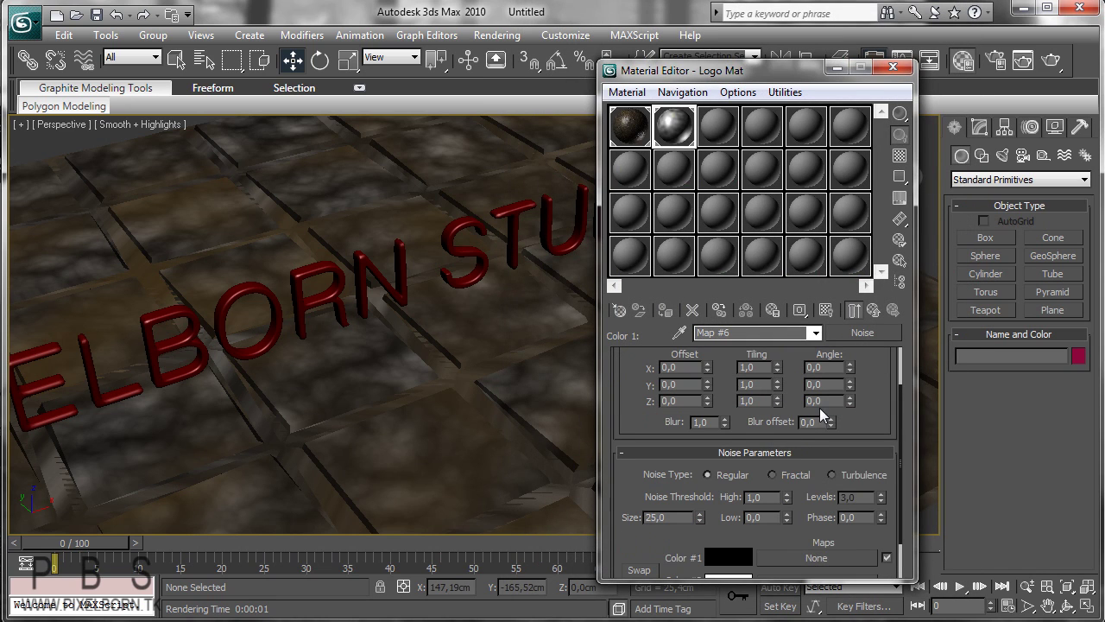
# - Open an enlarged preview of Logo Mat's sample and switch the Noise map's type to Fractal
pyautogui.doubleClick(677, 145)
pyautogui.moveTo(452, 176); pyautogui.dragTo(424, 177)
pyautogui.scroll(-3, 848, 444)
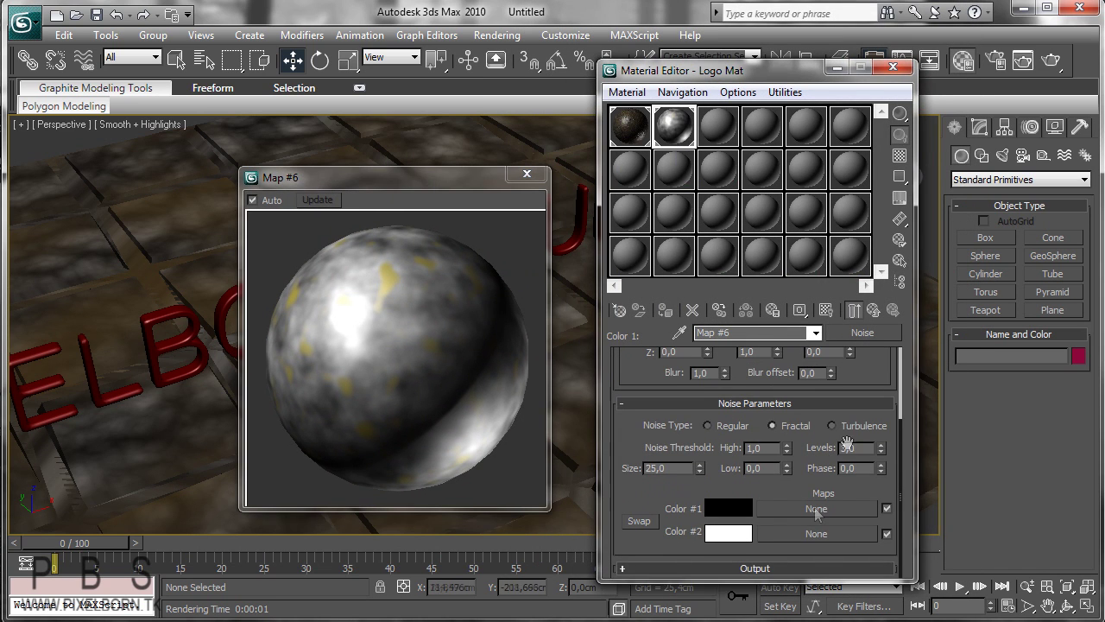
# - Set the Noise map's Color #1 to a bright green with hue 64, saturation 180 and value 255
pyautogui.click(728, 507)
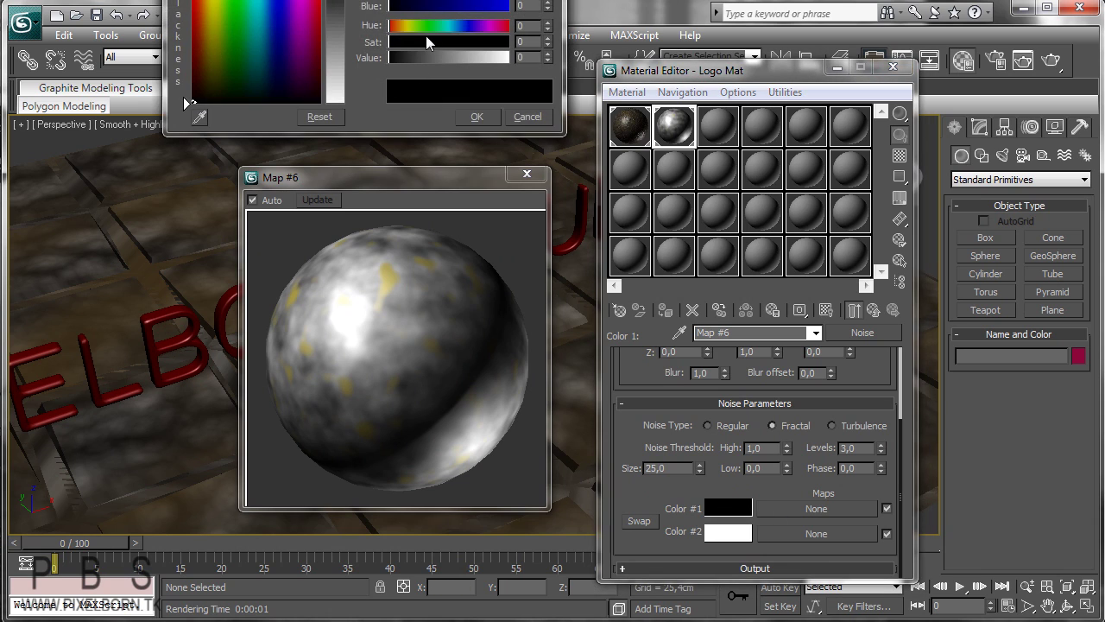
pyautogui.moveTo(429, 58); pyautogui.dragTo(464, 63)
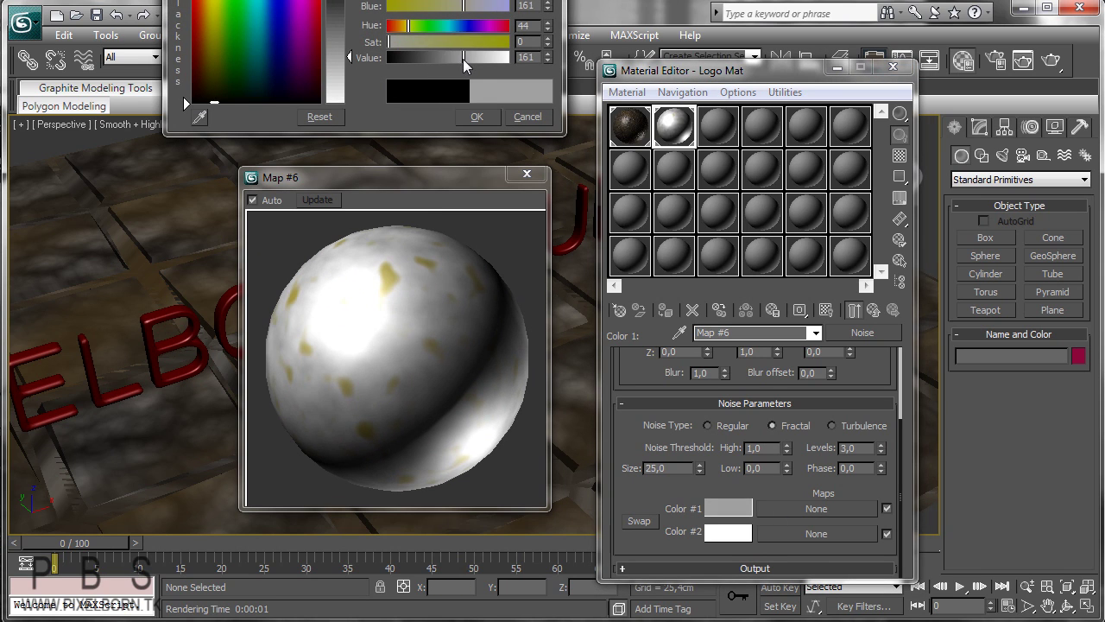
pyautogui.moveTo(463, 6); pyautogui.dragTo(423, 2)
pyautogui.click(509, 0)
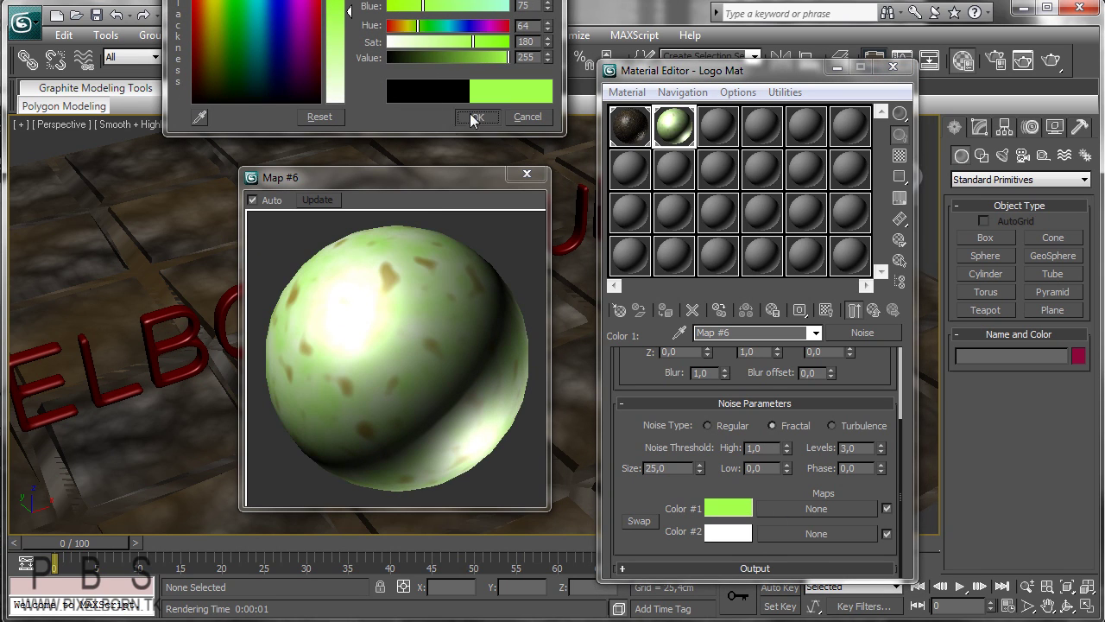
pyautogui.click(469, 116)
# - Try several hues and brightness levels for the Noise map's Color #2 and accept black
pyautogui.click(717, 529)
pyautogui.moveTo(391, 41); pyautogui.dragTo(514, 25)
pyautogui.moveTo(345, 23); pyautogui.dragTo(344, 104)
pyautogui.moveTo(390, 41)
pyautogui.mouseDown()
pyautogui.moveTo(510, 42)
pyautogui.moveTo(386, 61)
pyautogui.mouseUp()
pyautogui.click(426, 26)
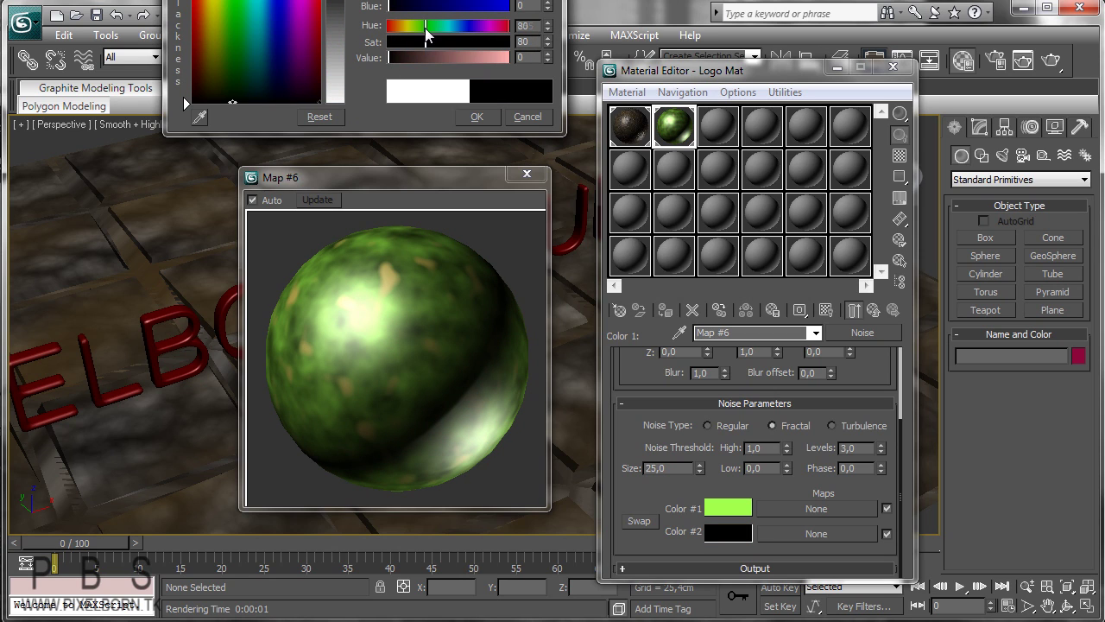
pyautogui.moveTo(495, 28); pyautogui.dragTo(508, 29)
pyautogui.moveTo(335, 12); pyautogui.dragTo(338, 4)
pyautogui.moveTo(416, 57)
pyautogui.mouseDown()
pyautogui.moveTo(405, 57)
pyautogui.moveTo(474, 62)
pyautogui.moveTo(399, 67)
pyautogui.mouseUp()
pyautogui.click(477, 116)
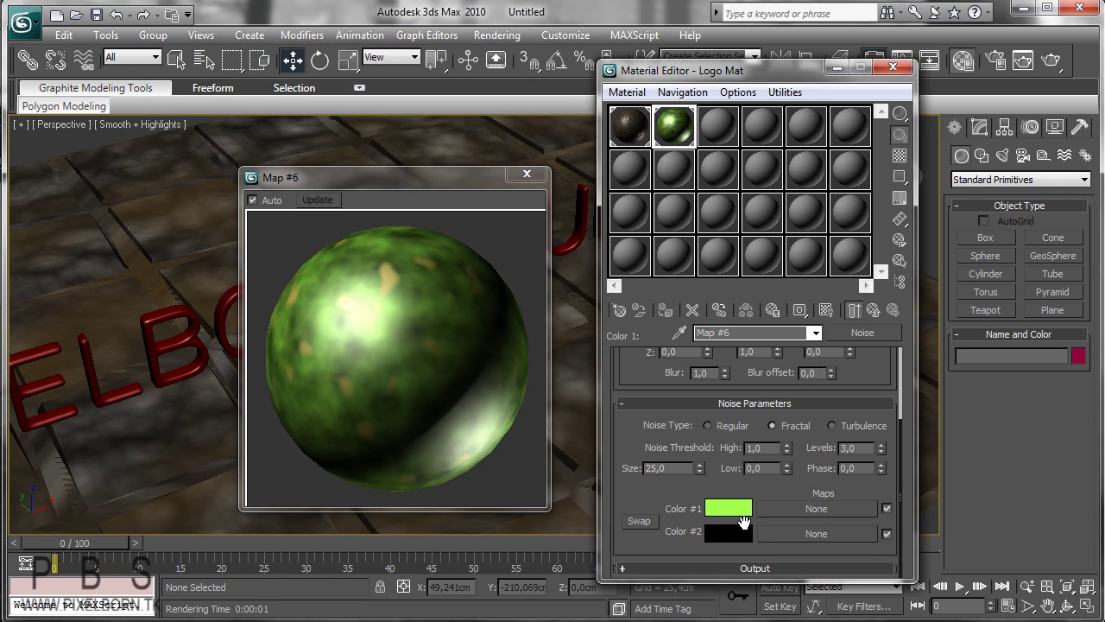
# - Darken the Noise map's green Color #1 to a value of 108
pyautogui.click(728, 508)
pyautogui.moveTo(411, 57); pyautogui.dragTo(438, 62)
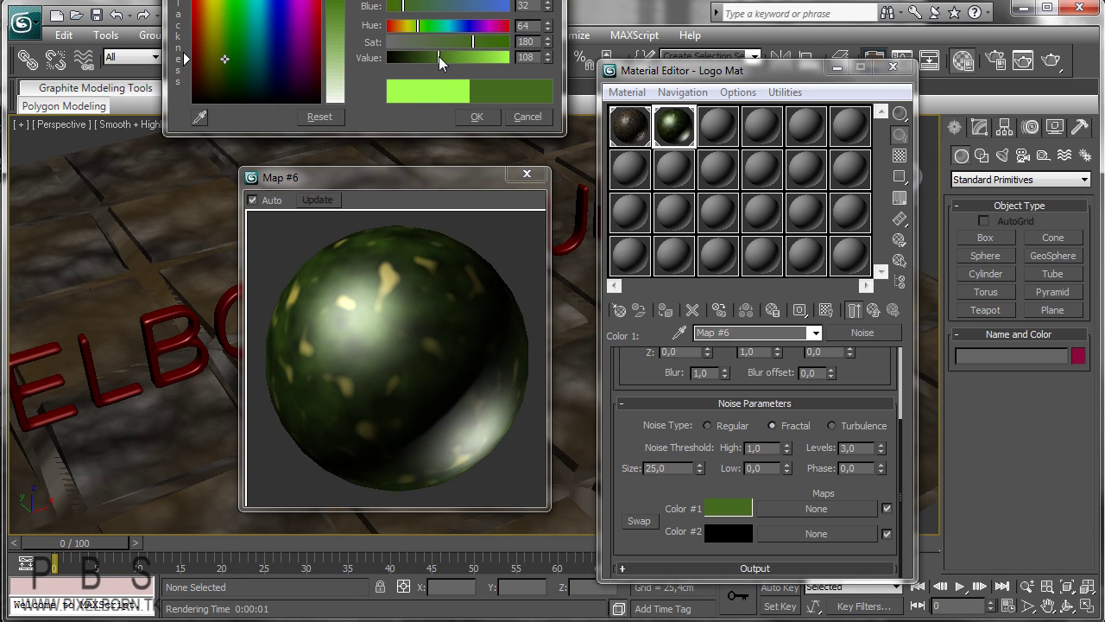
pyautogui.click(471, 115)
# - Set the Noise map's Color #2 to a dark red with hue 255, saturation 255 and value 71
pyautogui.click(727, 532)
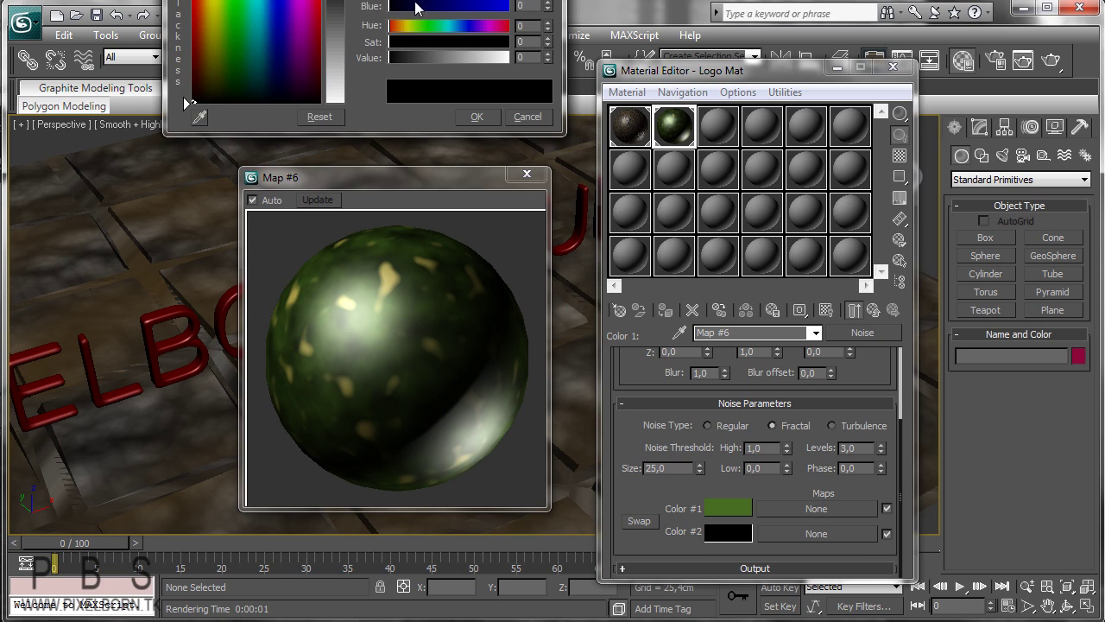
pyautogui.click(320, 8)
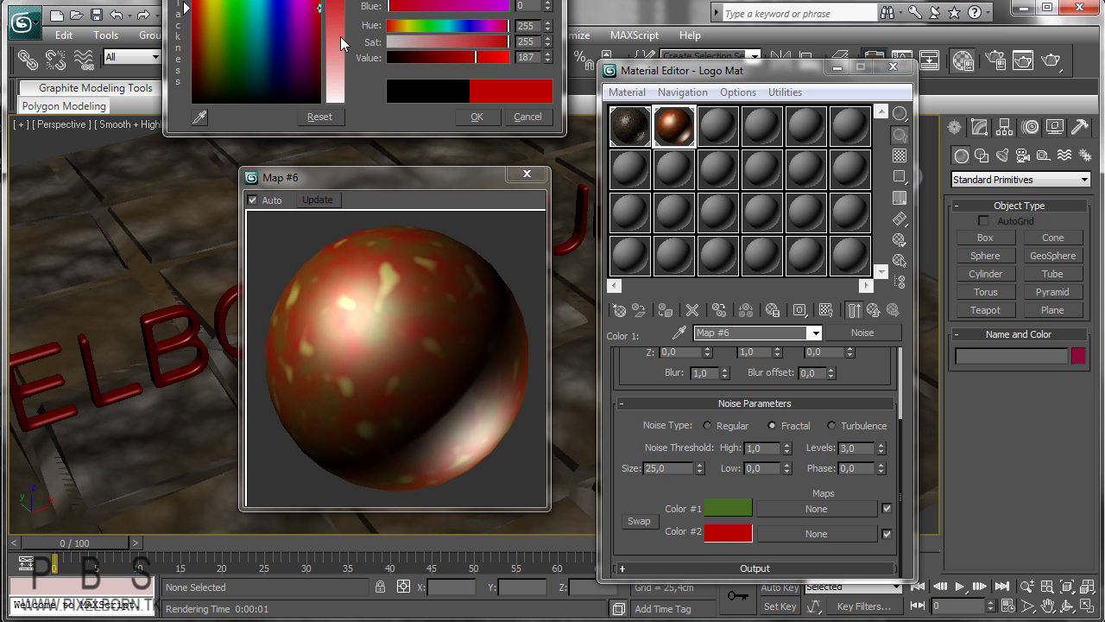
pyautogui.moveTo(341, 36); pyautogui.dragTo(344, 2)
pyautogui.moveTo(476, 57); pyautogui.dragTo(420, 58)
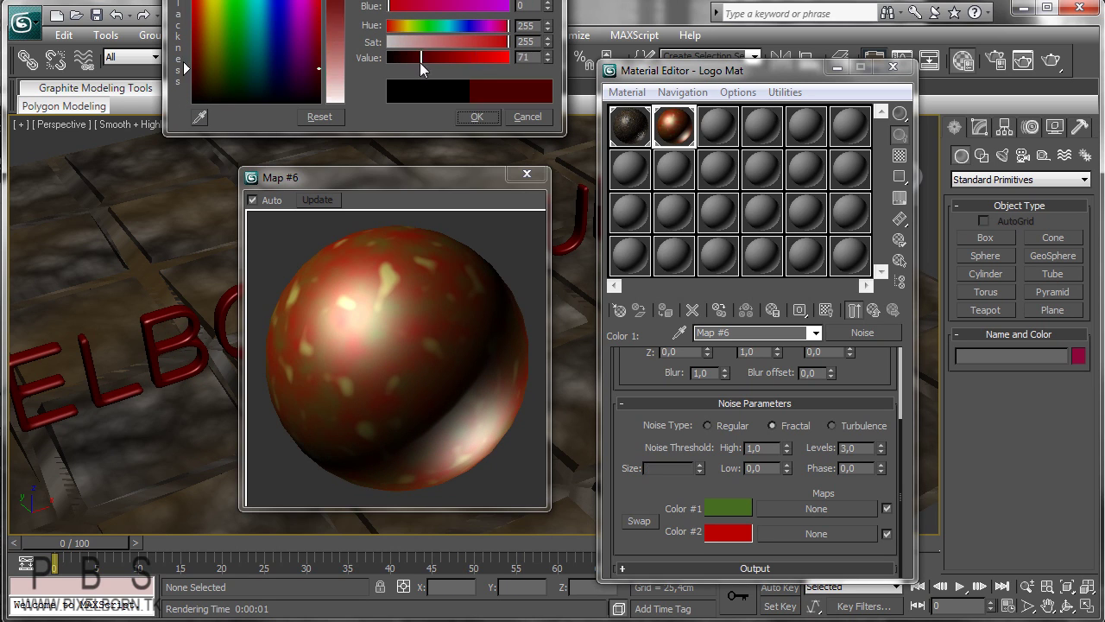
pyautogui.click(476, 117)
# - Go back to the parent Stucco map and assign a Splat map to its Color #2 slot
pyautogui.click(873, 311)
pyautogui.scroll(-3, 825, 550)
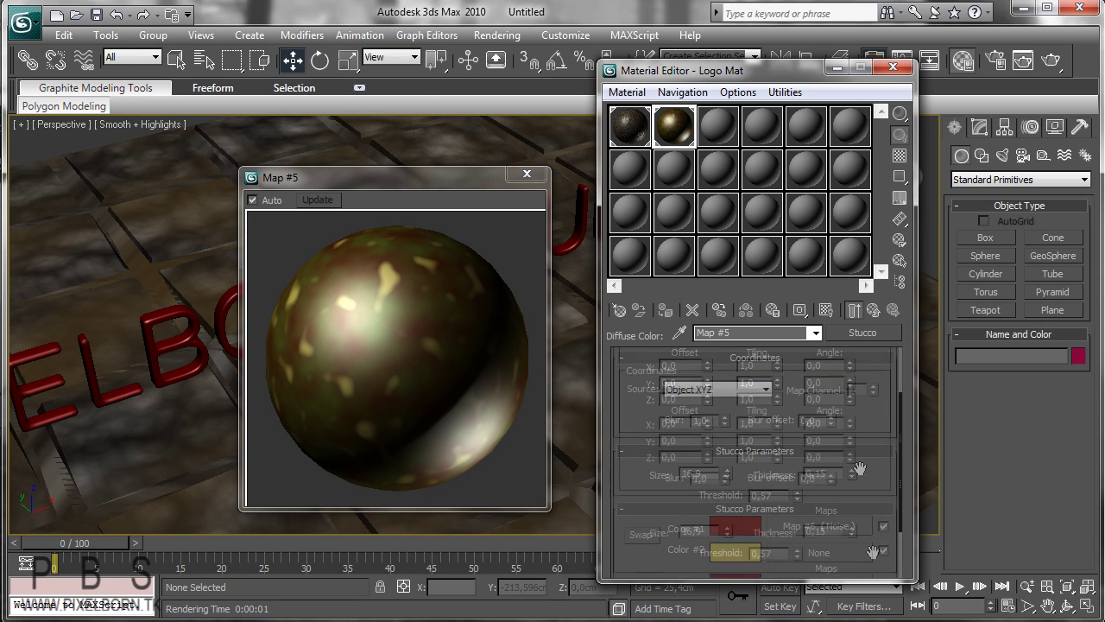
pyautogui.click(839, 554)
pyautogui.scroll(-3, 820, 388)
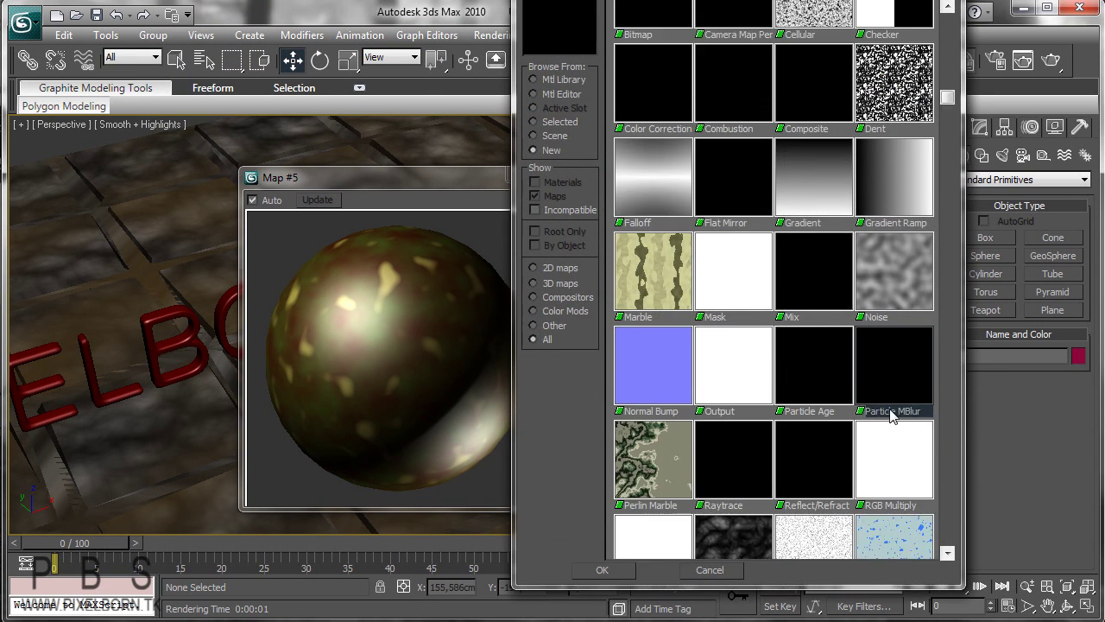
pyautogui.scroll(3, 734, 406)
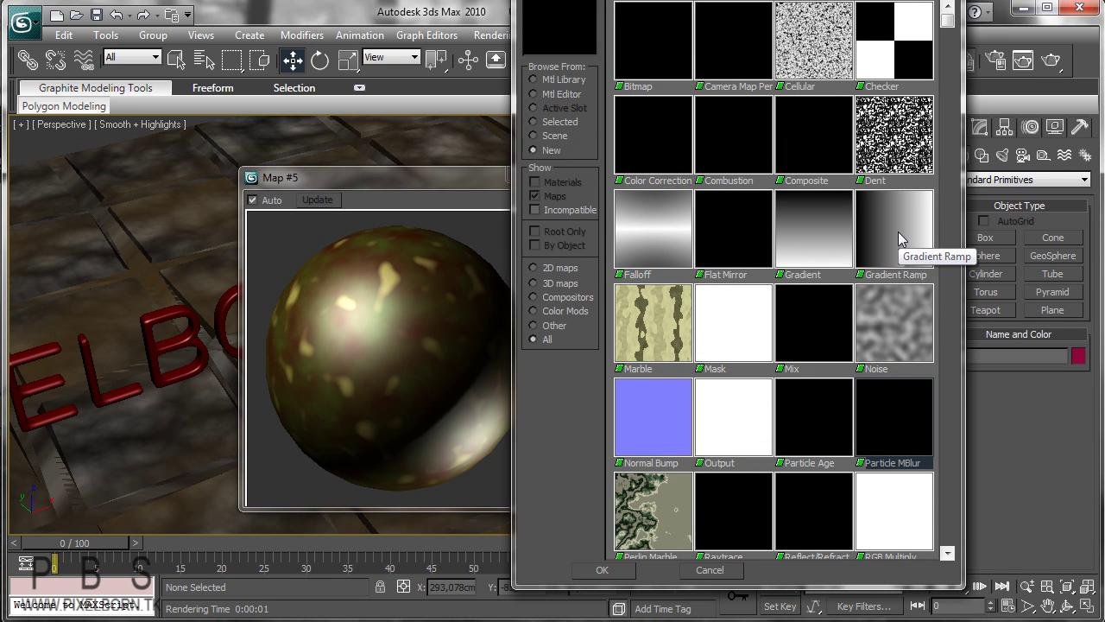
pyautogui.scroll(-3, 872, 317)
pyautogui.scroll(-3, 872, 317)
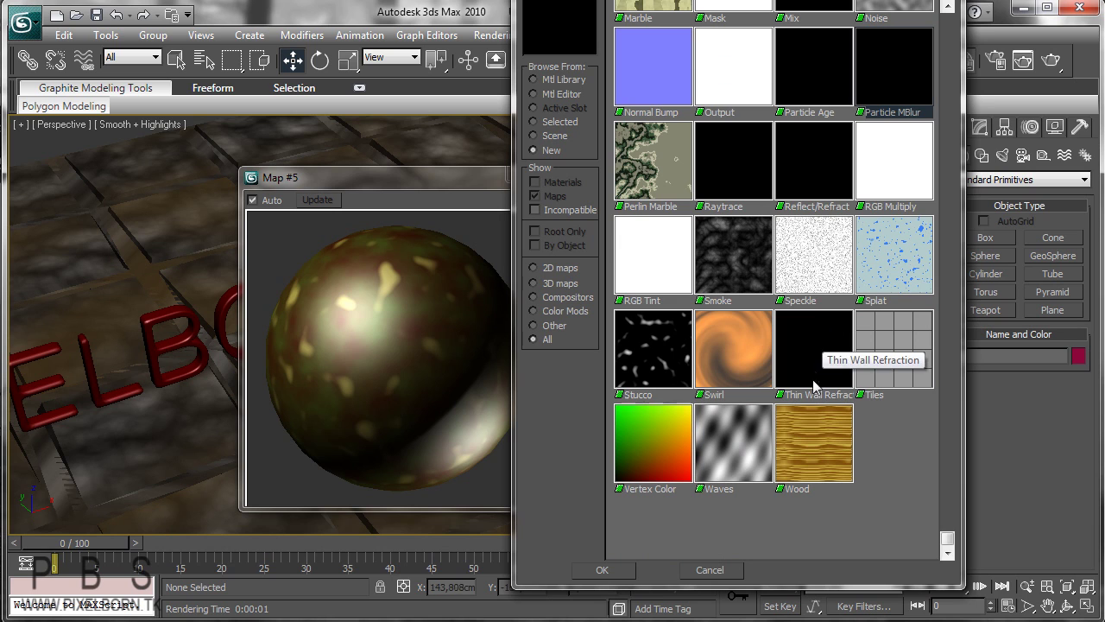
pyautogui.scroll(2, 872, 439)
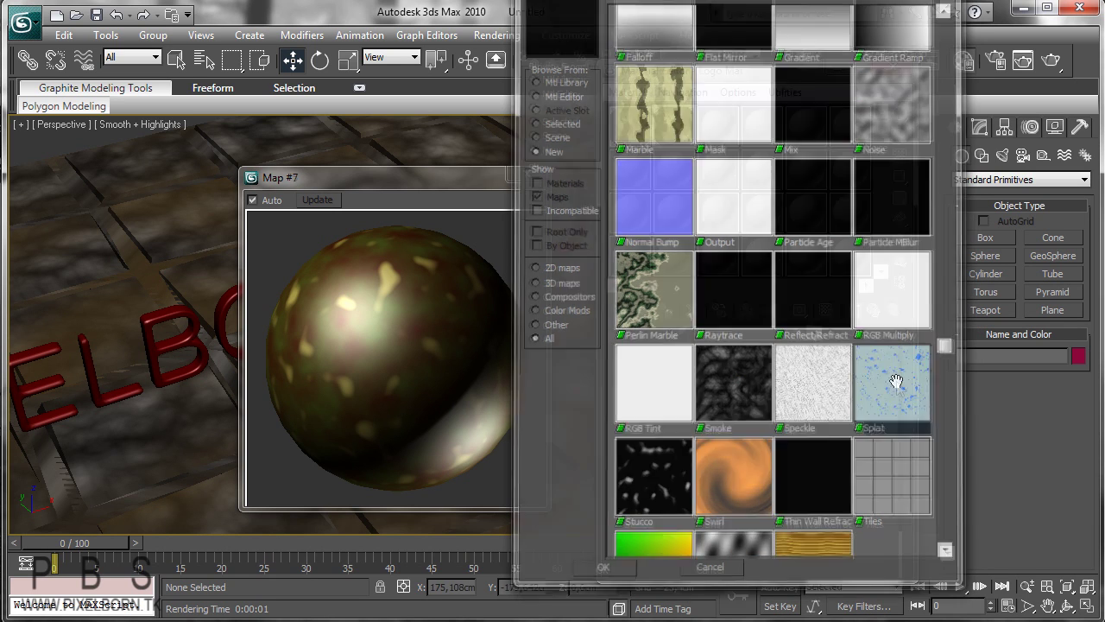
pyautogui.doubleClick(894, 393)
# - Set the Splat map's size to 90,1, then test-render the logo on the tiles and close the render window
pyautogui.scroll(-2, 863, 420)
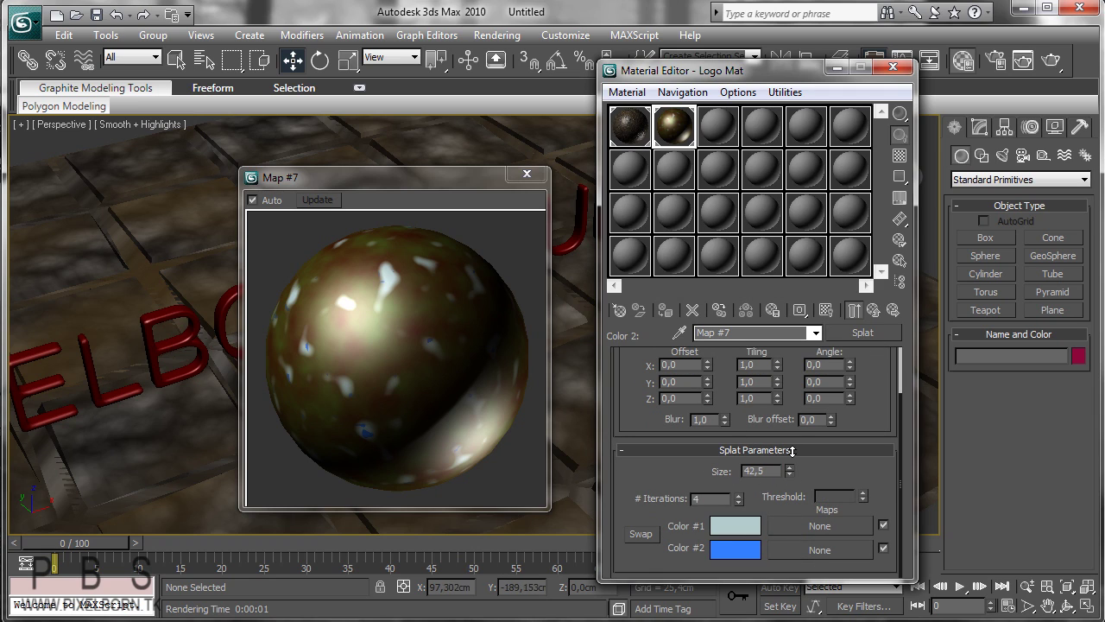
pyautogui.moveTo(788, 470); pyautogui.dragTo(786, 406)
pyautogui.moveTo(788, 467); pyautogui.dragTo(790, 376)
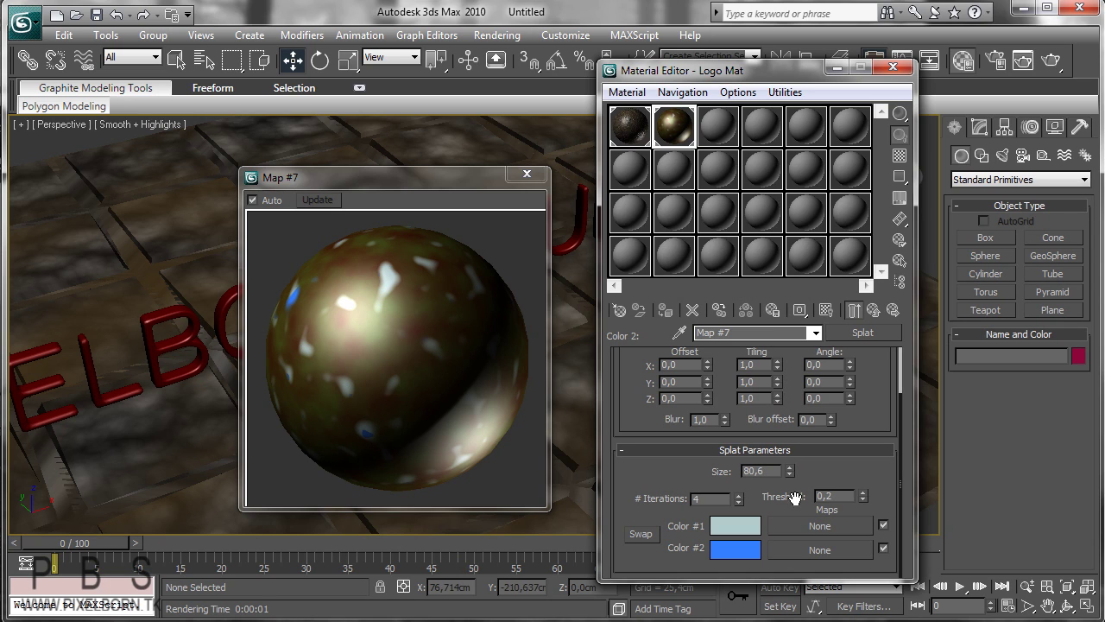
pyautogui.moveTo(793, 404); pyautogui.dragTo(793, 398)
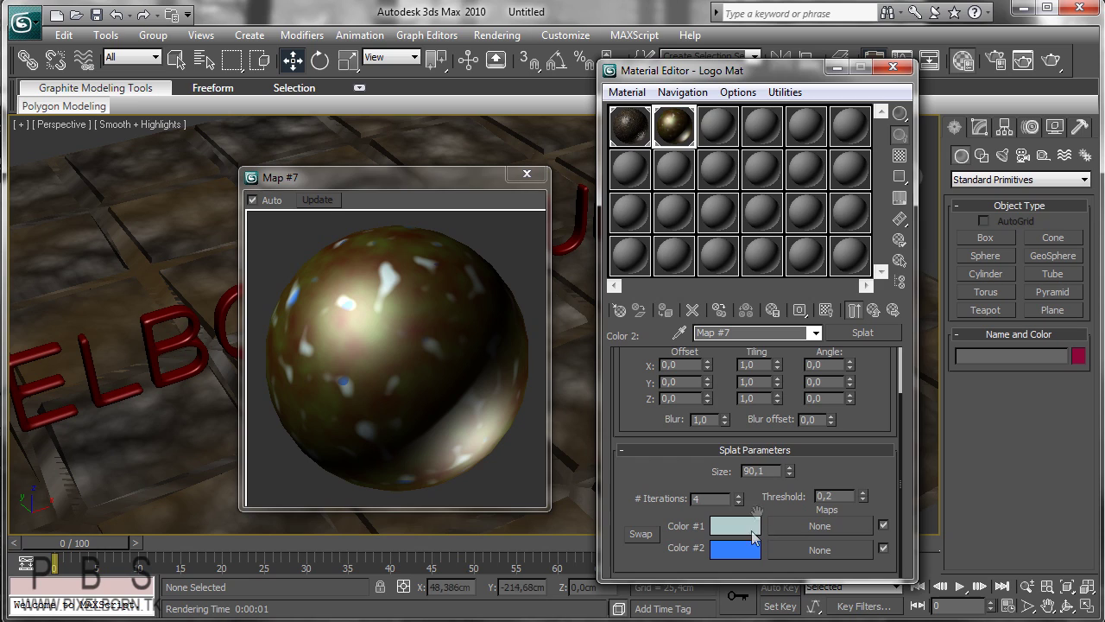
pyautogui.click(1051, 61)
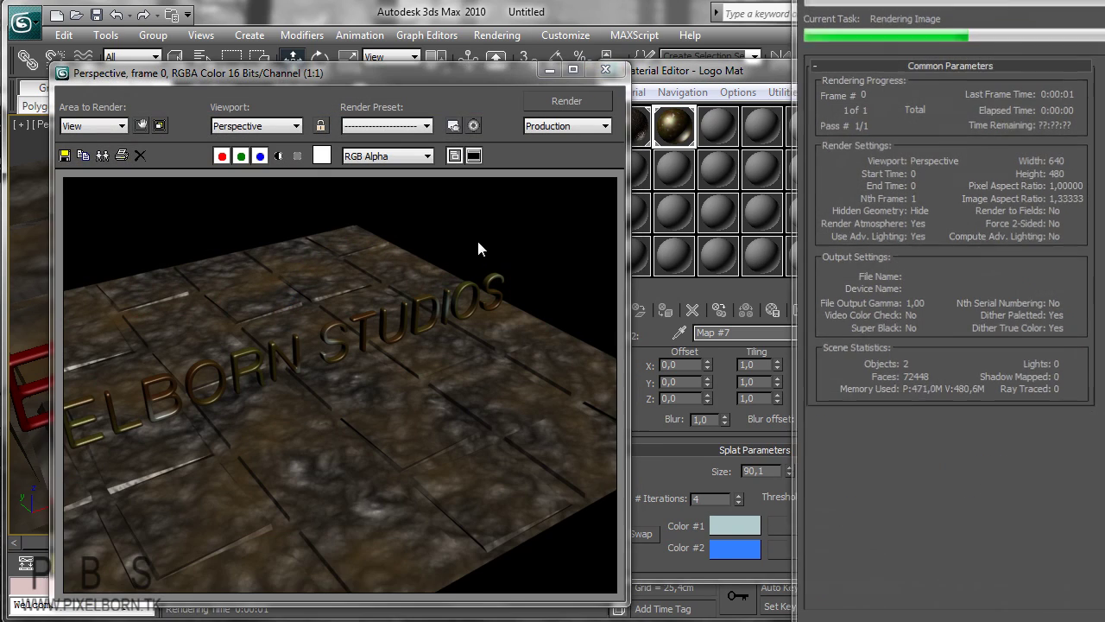
pyautogui.click(606, 69)
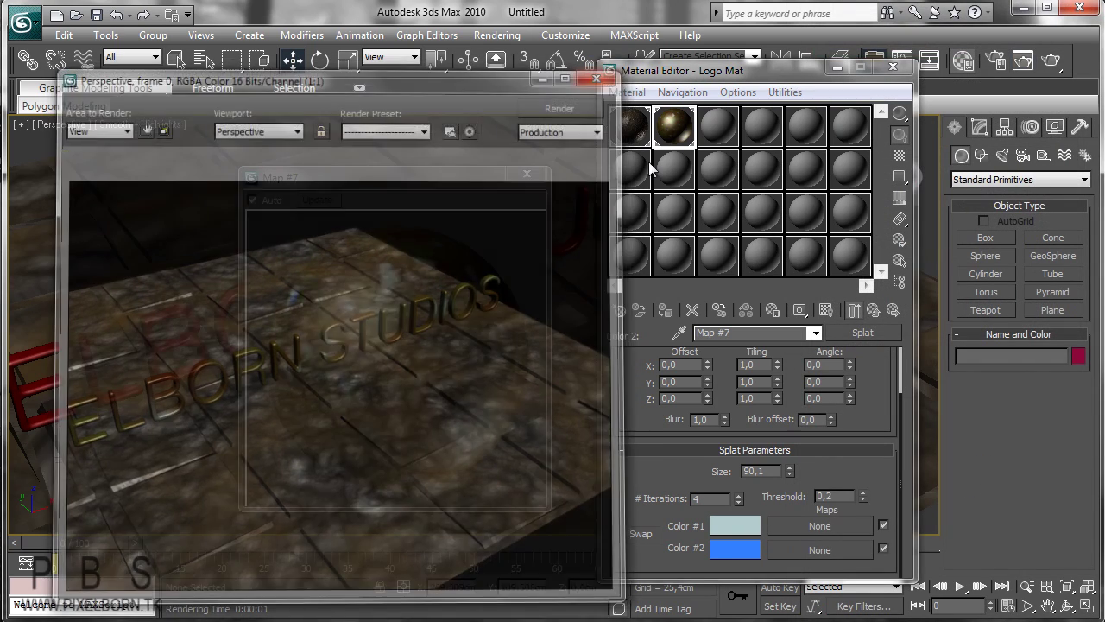
# - Return to Logo Mat's top-level basic parameters and close the enlarged sample preview
pyautogui.click(873, 310)
pyautogui.click(873, 310)
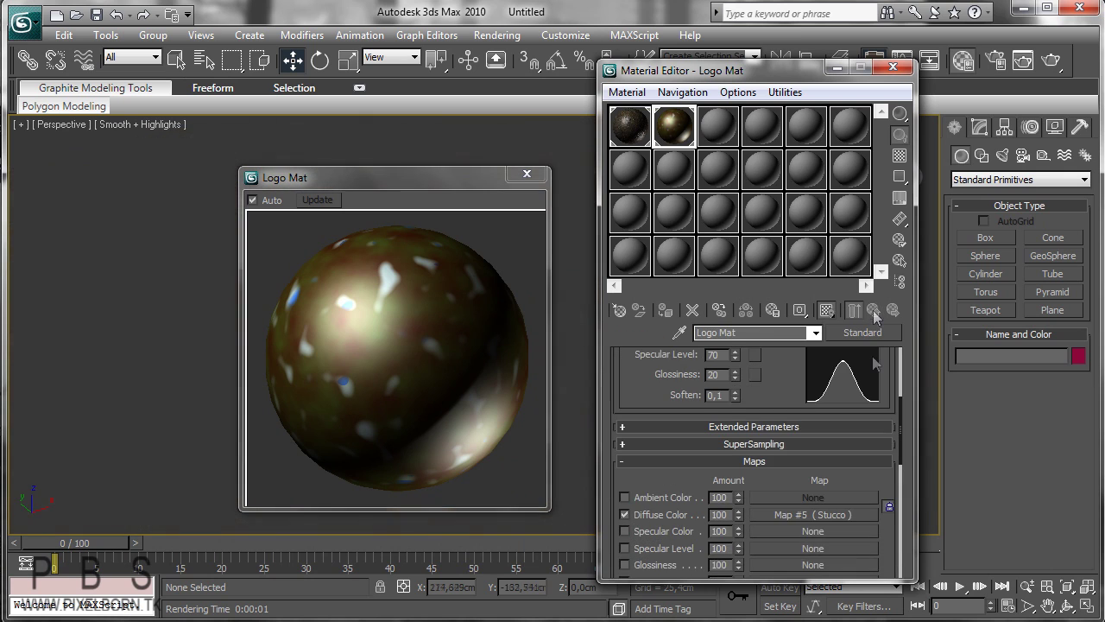
pyautogui.moveTo(781, 379); pyautogui.dragTo(782, 490)
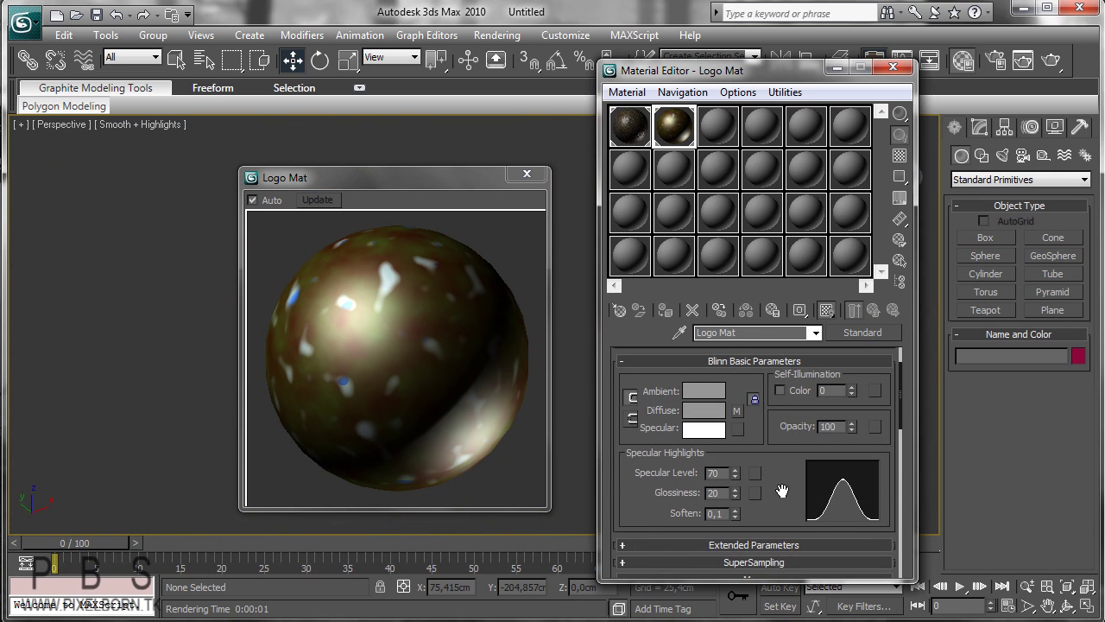
pyautogui.click(527, 174)
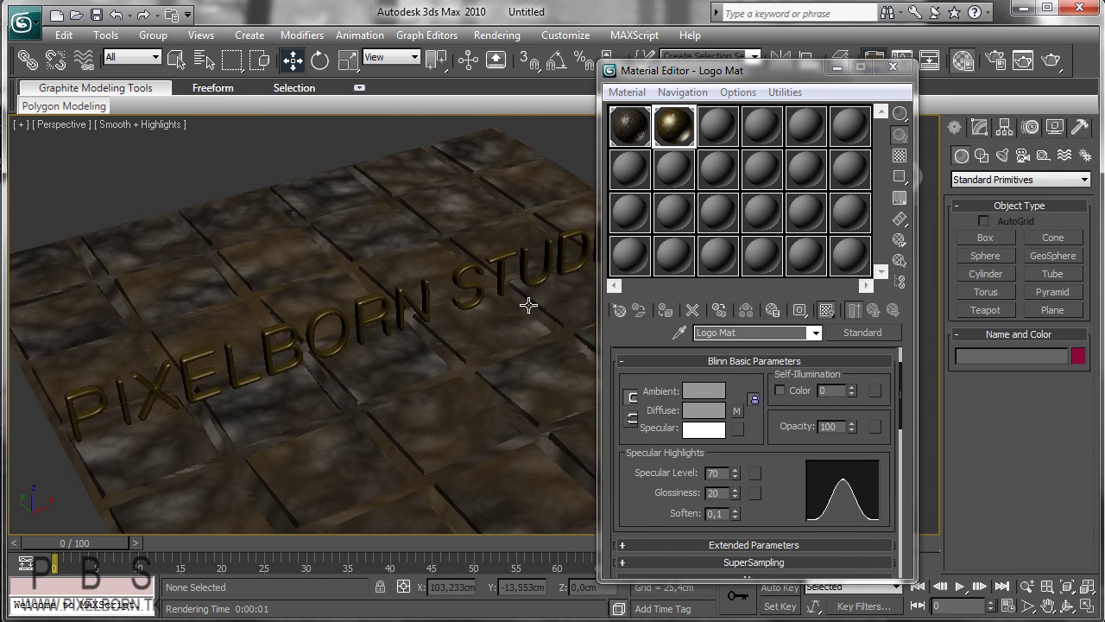
# - Set Logo Mat's self-illumination to 100, test-render the whole floor with the logo and close the render window
pyautogui.scroll(-5, 528, 304)
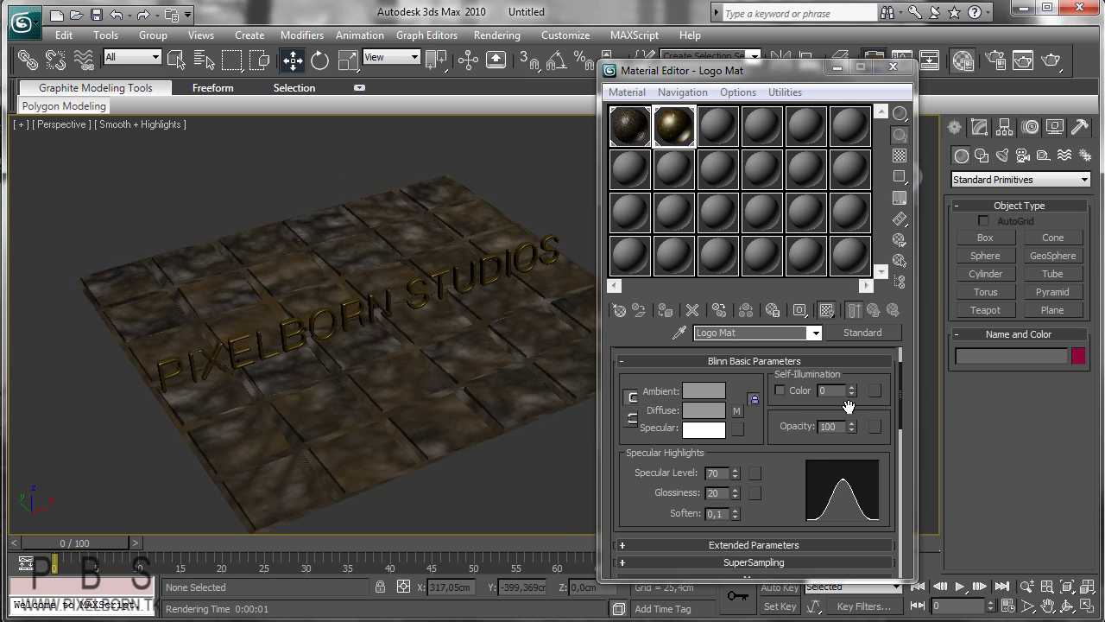
pyautogui.moveTo(851, 390); pyautogui.dragTo(851, 252)
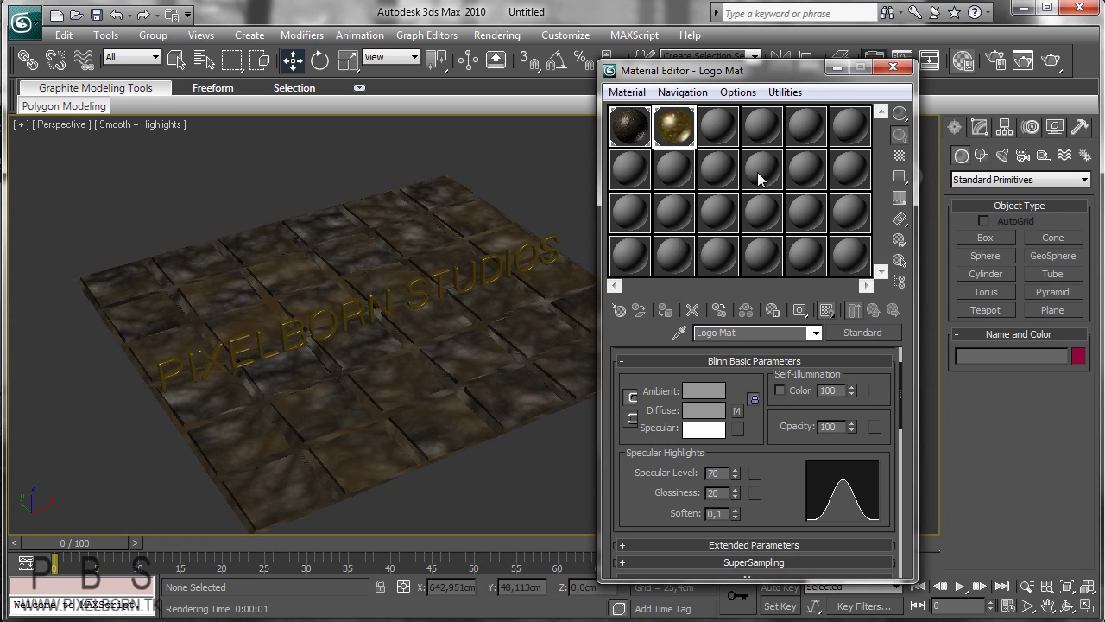
pyautogui.click(1051, 62)
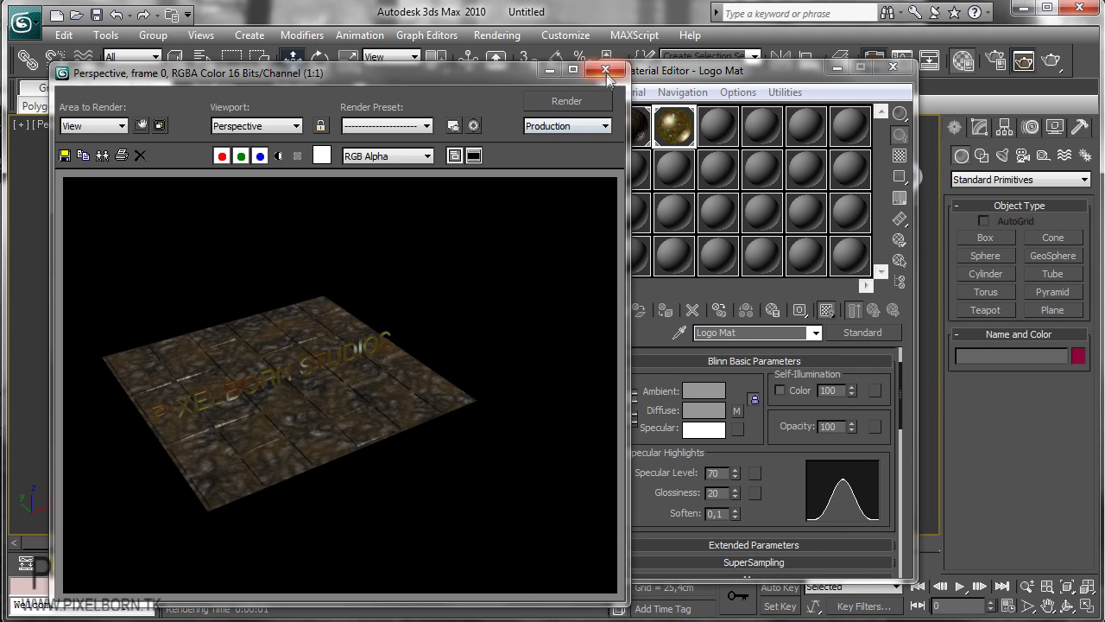
pyautogui.click(606, 69)
# - Bring Logo Mat's self-illumination all the way back down and show the material's list of maps
pyautogui.click(851, 394)
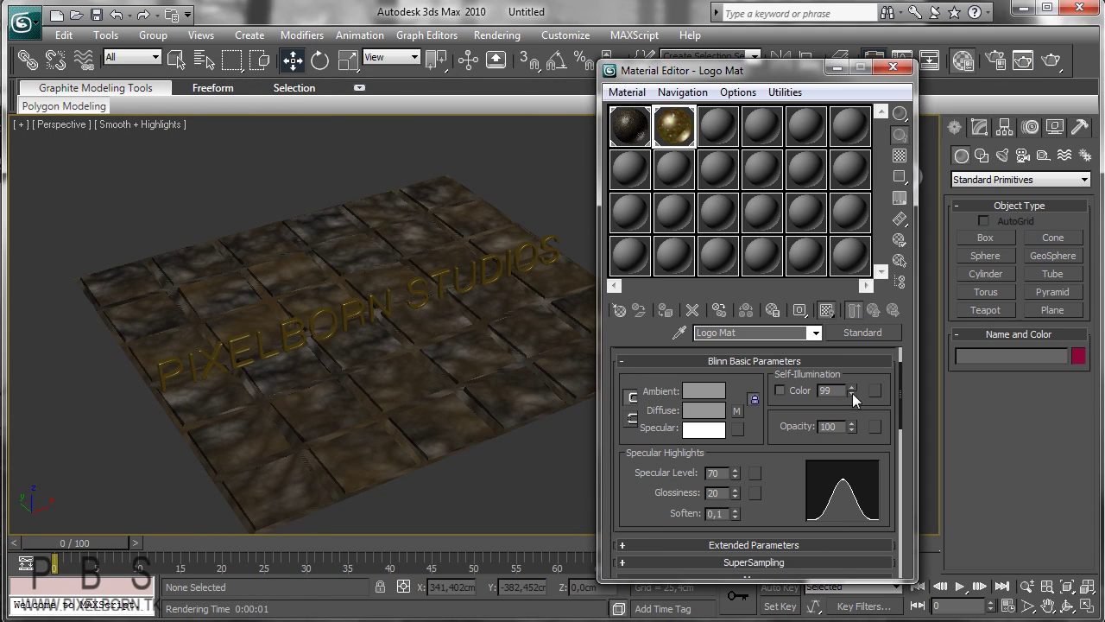
pyautogui.moveTo(852, 394); pyautogui.dragTo(832, 532)
pyautogui.moveTo(786, 503); pyautogui.dragTo(779, 341)
pyautogui.moveTo(864, 423); pyautogui.dragTo(862, 380)
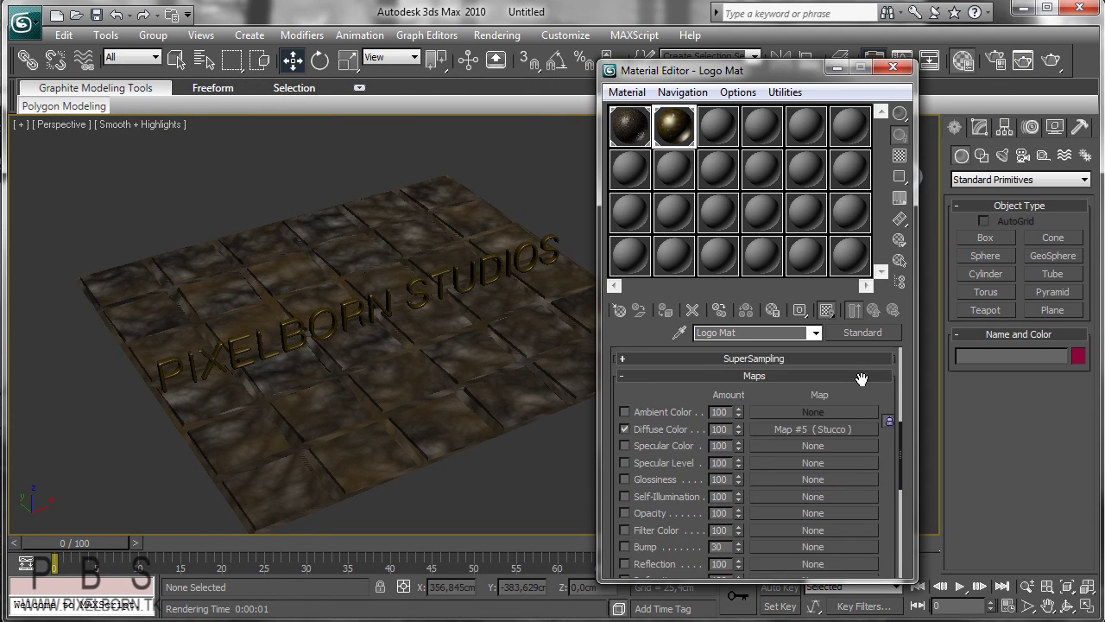
pyautogui.scroll(-3, 881, 436)
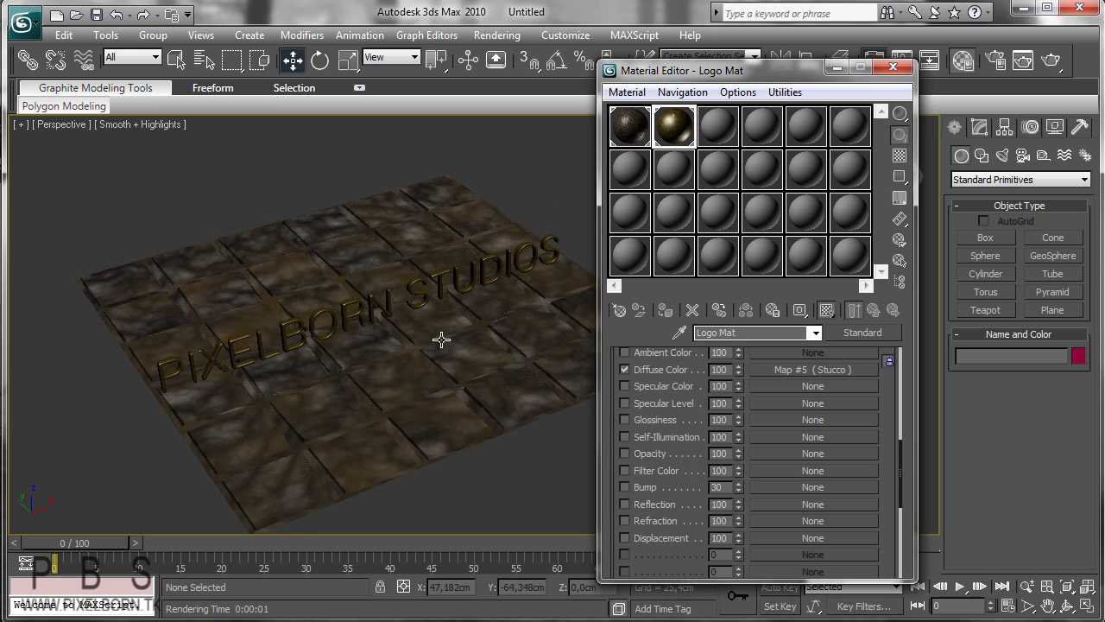
# - Select the tiled floor, switch to Tiles Mat, enable its Reflection channel and set the amount to 70
pyautogui.moveTo(442, 339); pyautogui.dragTo(435, 349, button='middle')
pyautogui.click(418, 333)
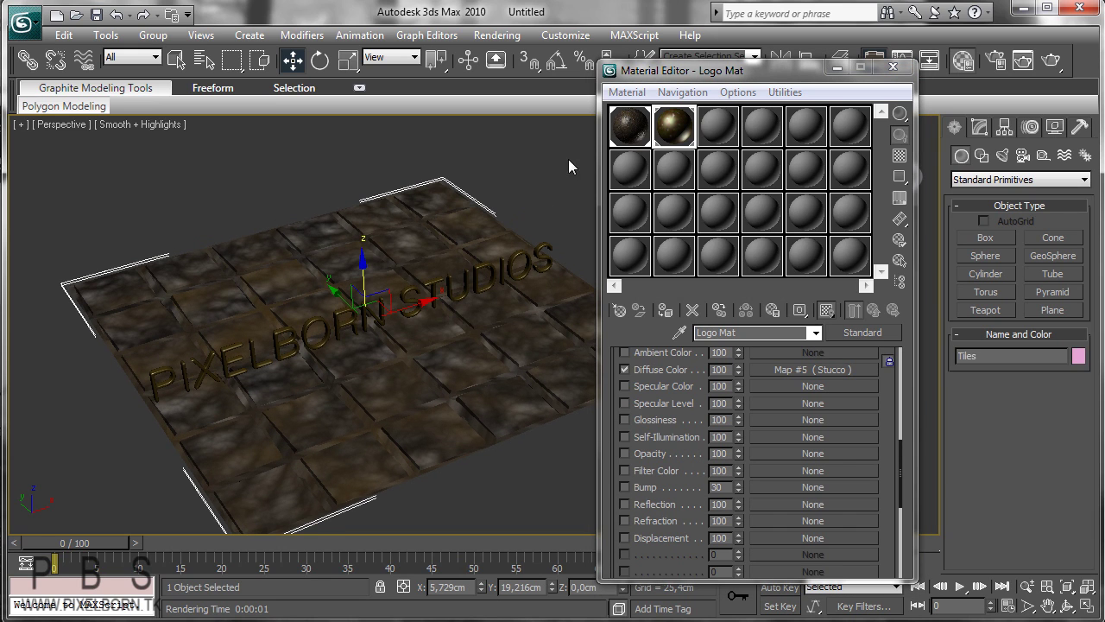
pyautogui.click(630, 127)
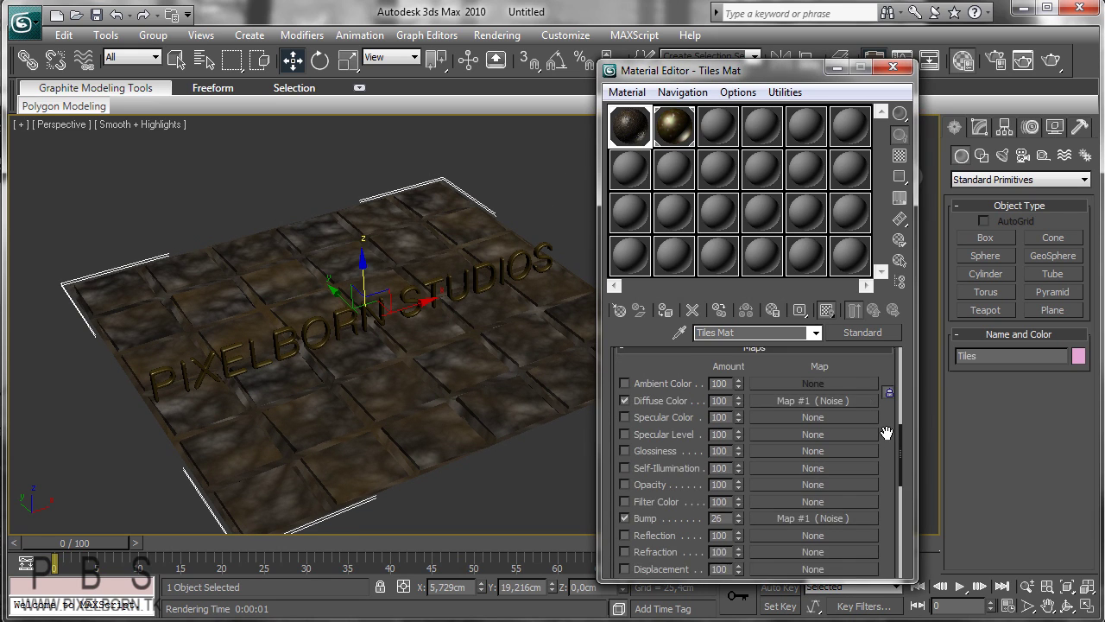
pyautogui.scroll(-3, 887, 432)
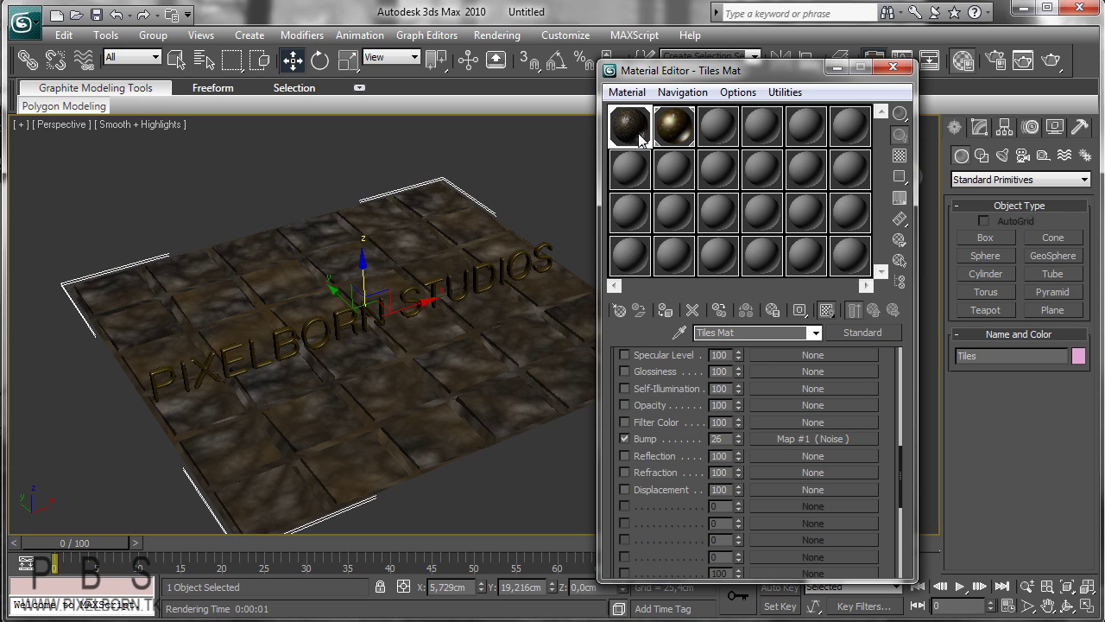
pyautogui.scroll(1, 884, 486)
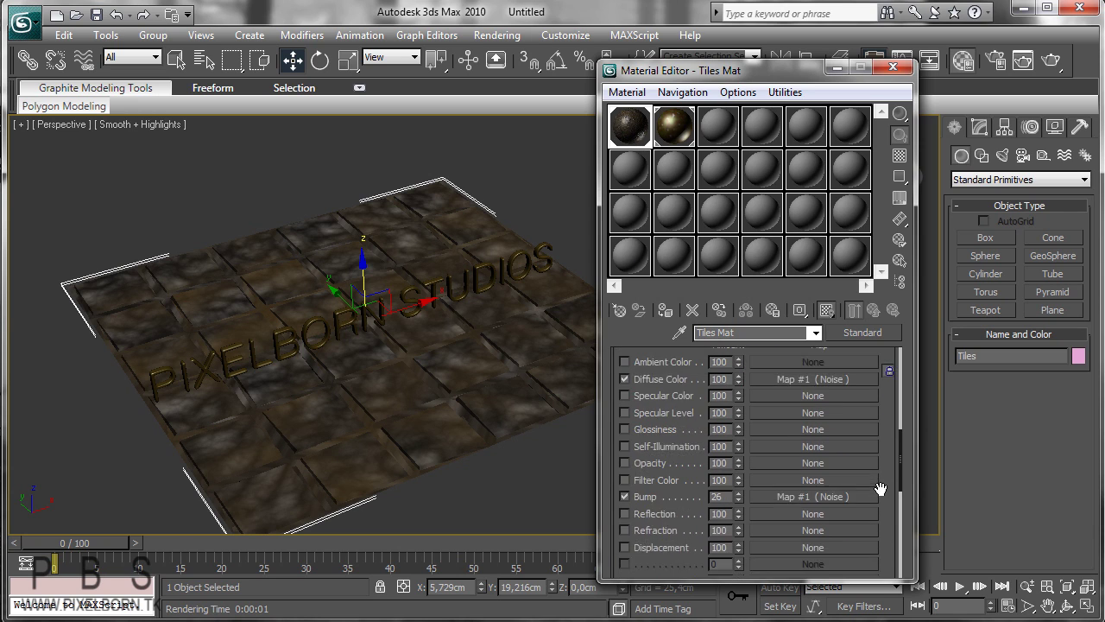
pyautogui.click(653, 467)
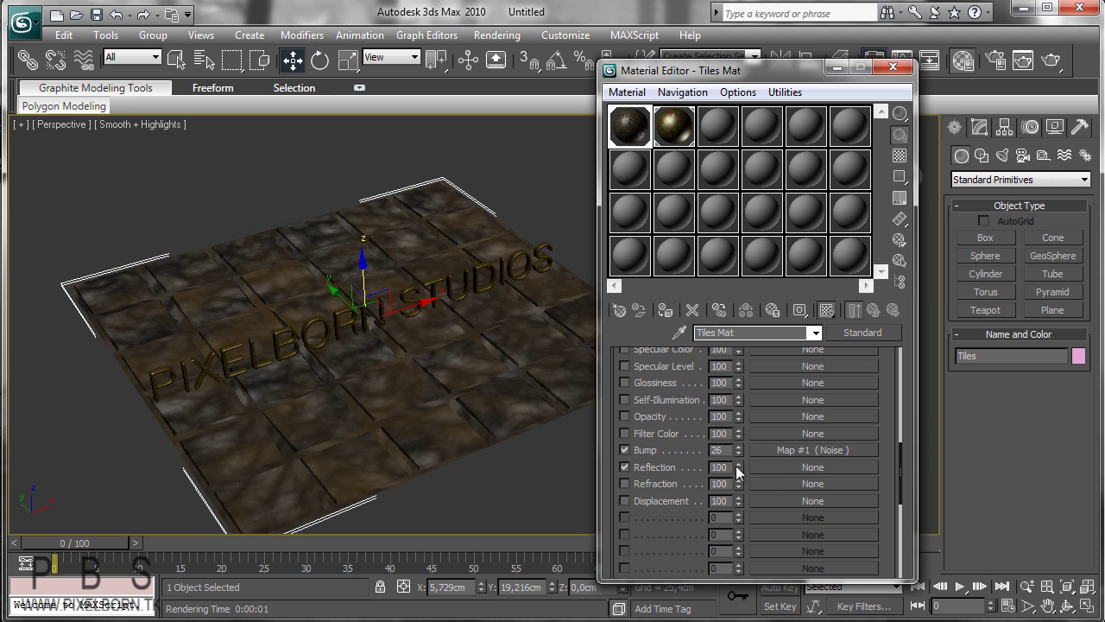
pyautogui.moveTo(736, 467); pyautogui.dragTo(736, 488)
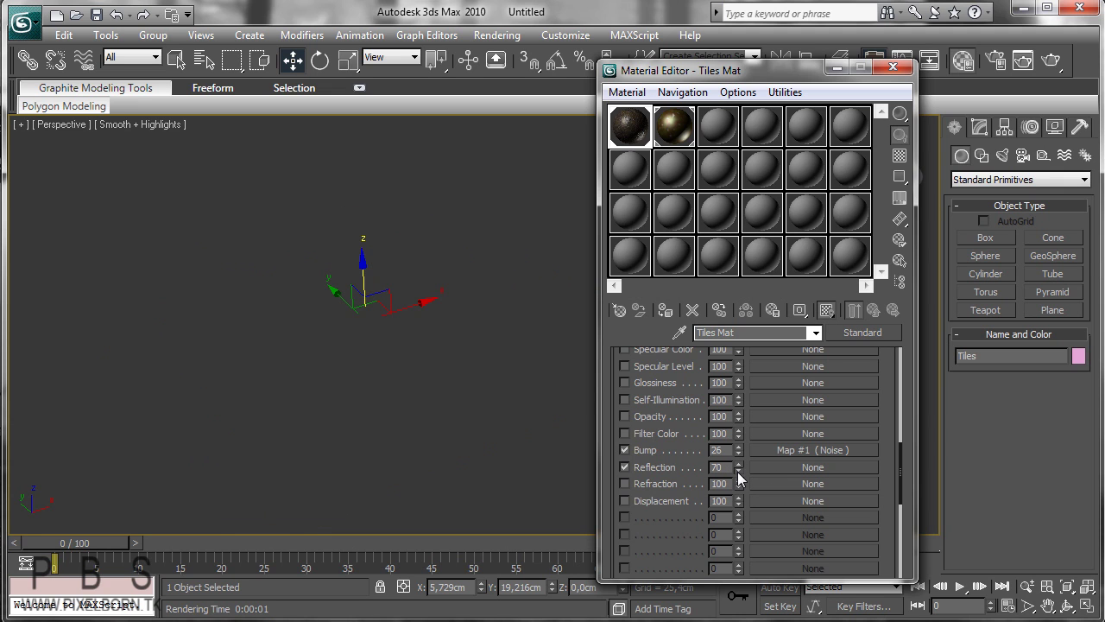
# - Assign a Raytrace map to Tiles Mat's Reflection channel and close the Material Editor
pyautogui.click(813, 466)
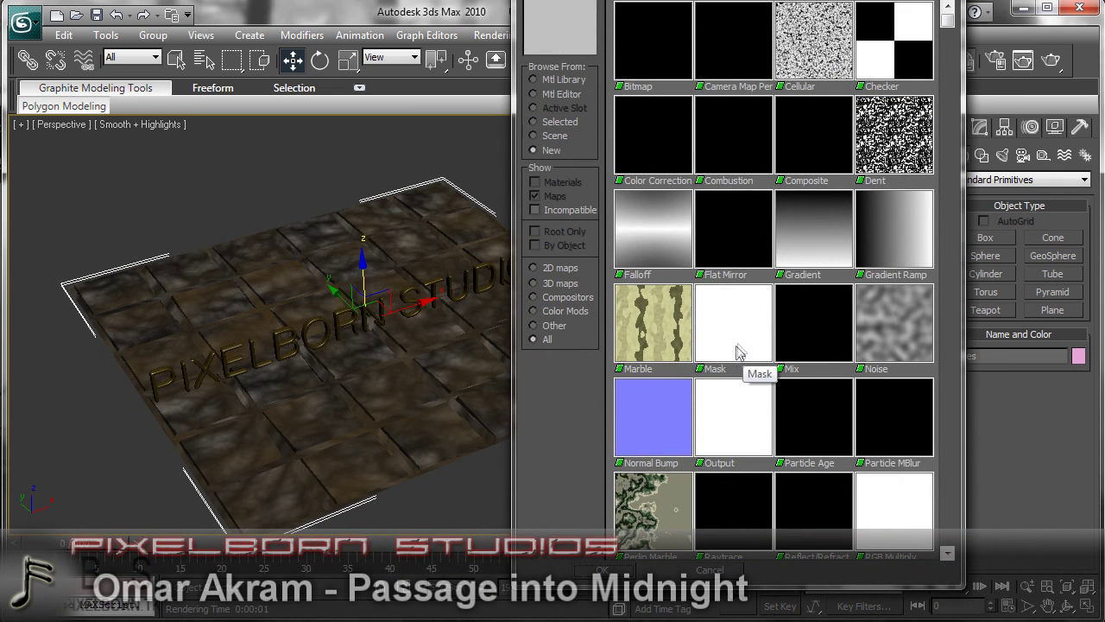
pyautogui.scroll(-2, 738, 347)
pyautogui.doubleClick(738, 325)
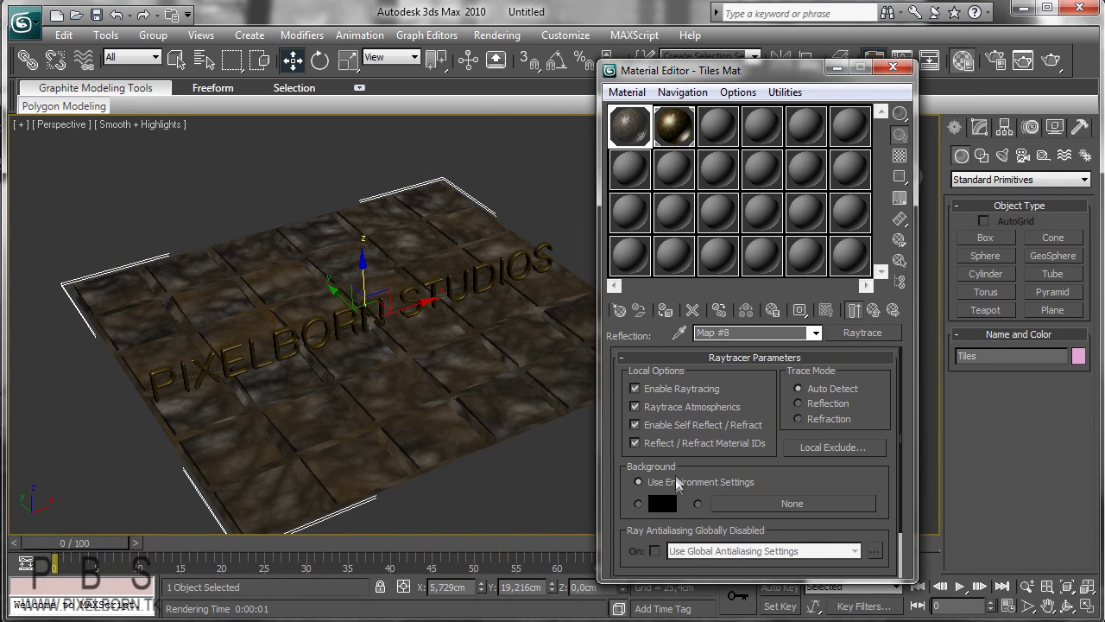
pyautogui.click(896, 68)
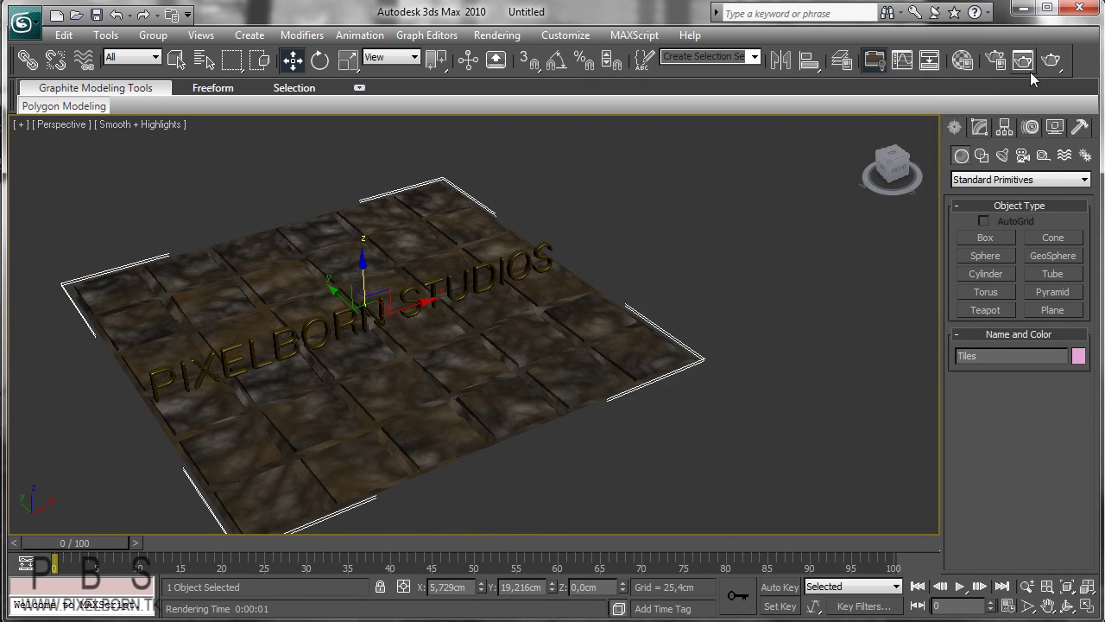
# - Test-render the whole reflective floor and a closer view of the logo lettering, closing each render window
pyautogui.click(1049, 63)
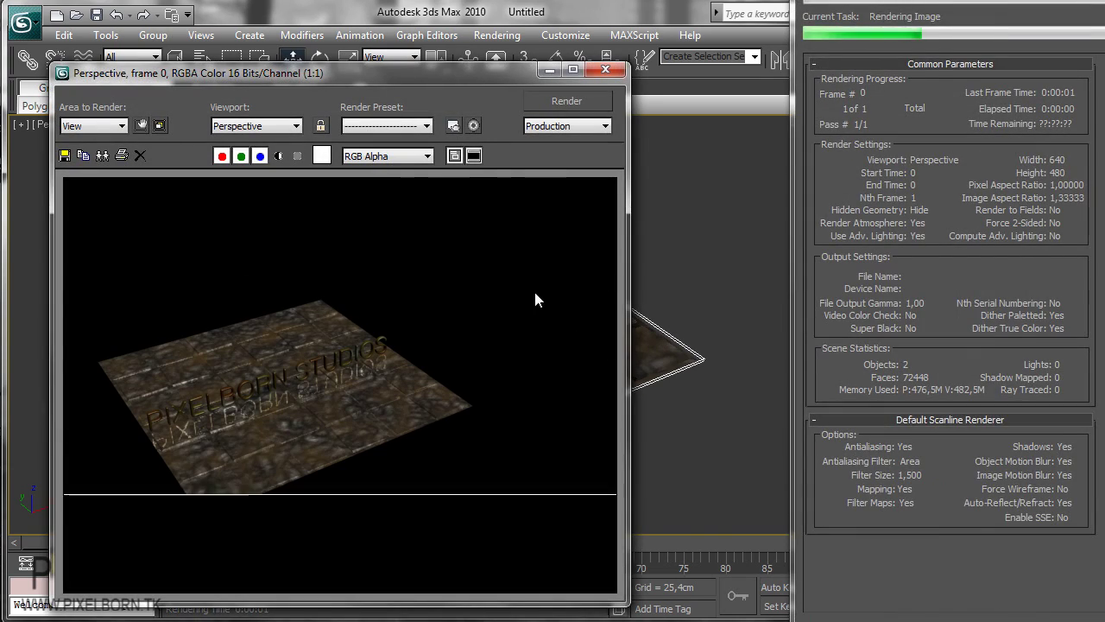
pyautogui.click(605, 69)
pyautogui.scroll(10, 657, 194)
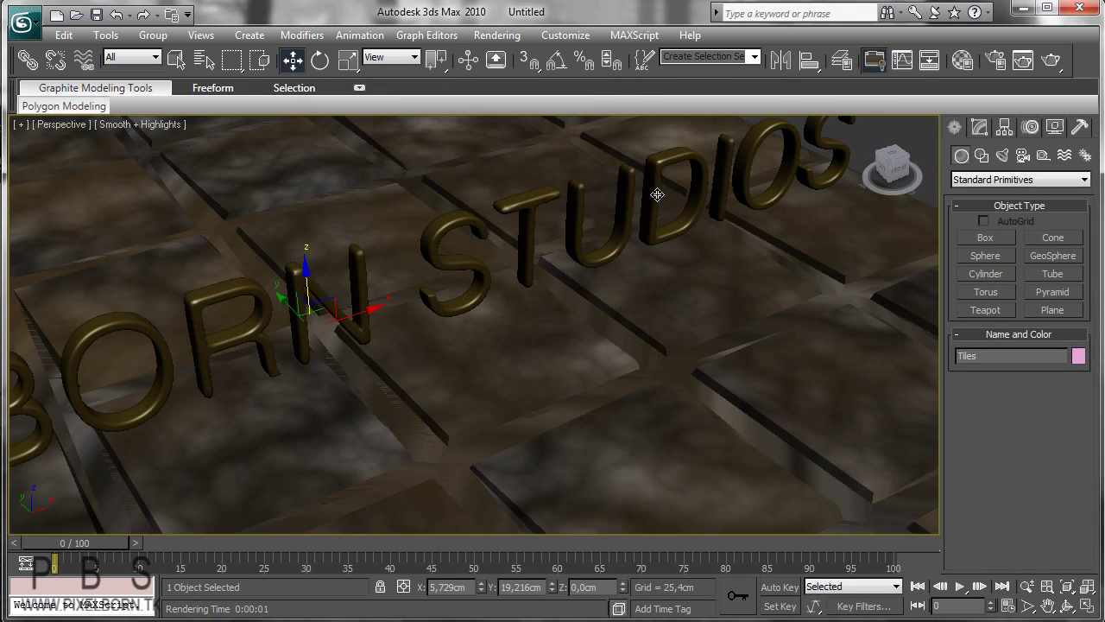
pyautogui.scroll(-3, 829, 165)
pyautogui.click(812, 148)
pyautogui.moveTo(549, 309); pyautogui.dragTo(659, 279, button='middle')
pyautogui.scroll(3, 538, 296)
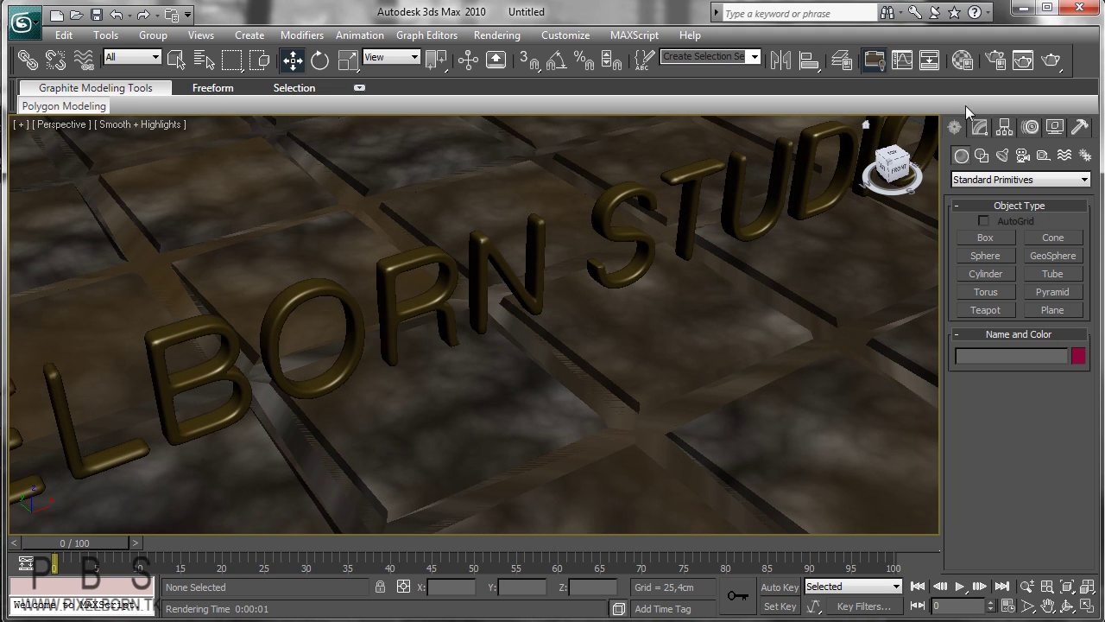
pyautogui.click(1043, 59)
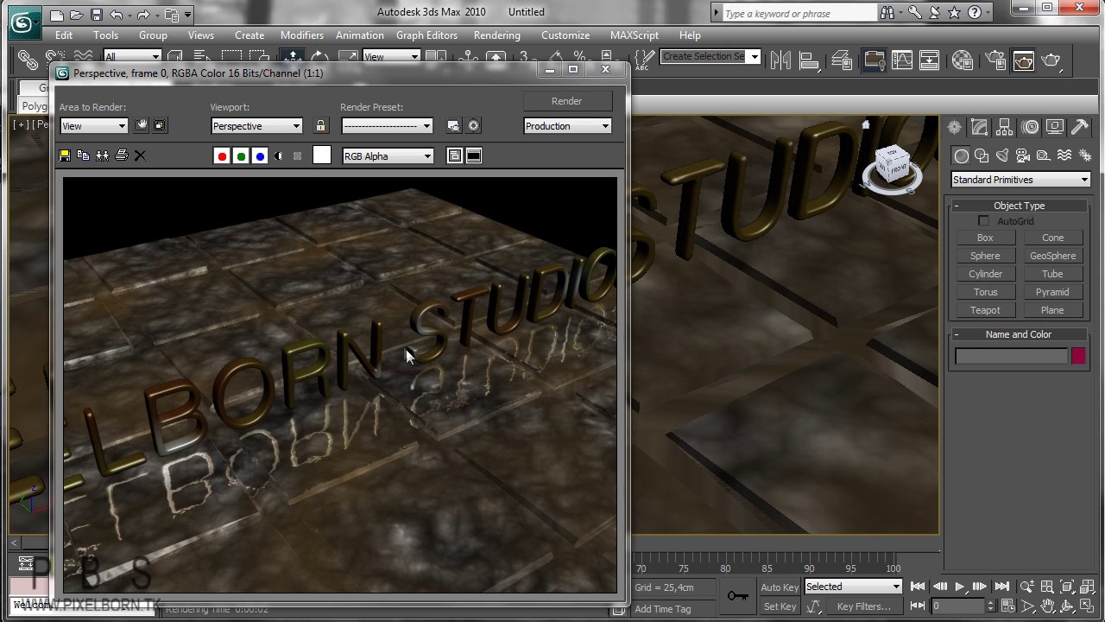
pyautogui.click(608, 72)
# - Shift the tiled floor along Y to about -18.6 cm and deselect it
pyautogui.scroll(-5, 534, 298)
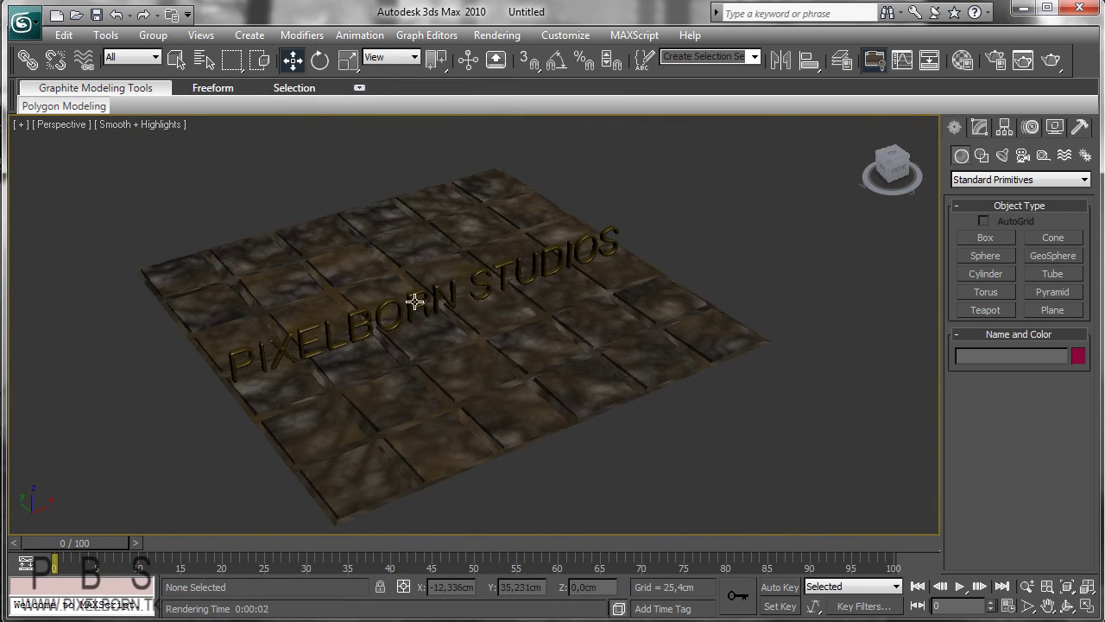
pyautogui.click(419, 296)
pyautogui.moveTo(441, 265); pyautogui.dragTo(442, 267)
pyautogui.click(414, 284)
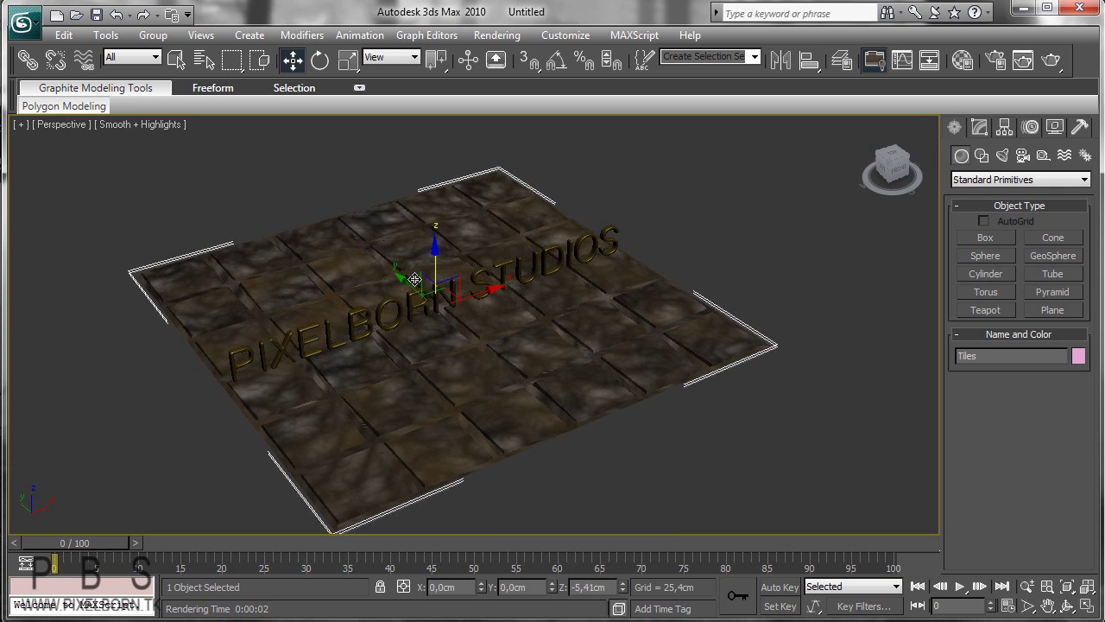
pyautogui.moveTo(415, 283)
pyautogui.mouseDown()
pyautogui.moveTo(409, 252)
pyautogui.moveTo(423, 295)
pyautogui.mouseUp()
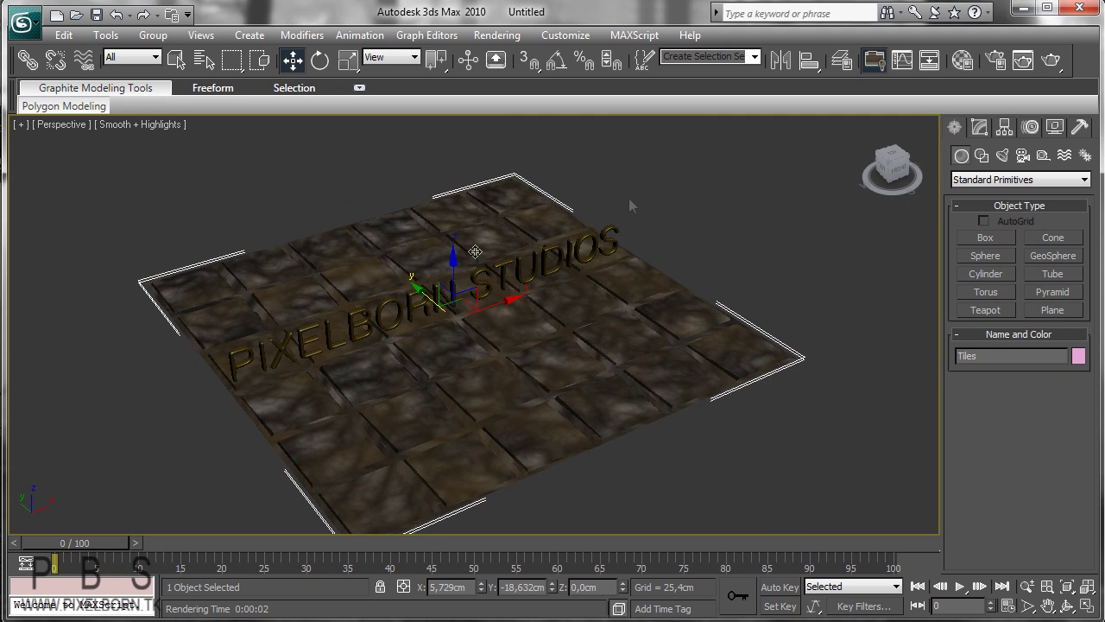
pyautogui.click(629, 199)
# - In the Top view, clone the tiled floor about 525 cm along X so the copy adjoins the original's right edge
pyautogui.moveTo(491, 319)
pyautogui.keyDown('alt'); pyautogui.mouseDown(button='middle')
pyautogui.moveTo(435, 343)
pyautogui.moveTo(492, 321)
pyautogui.mouseUp(button='middle'); pyautogui.keyUp('alt')
pyautogui.press('w')
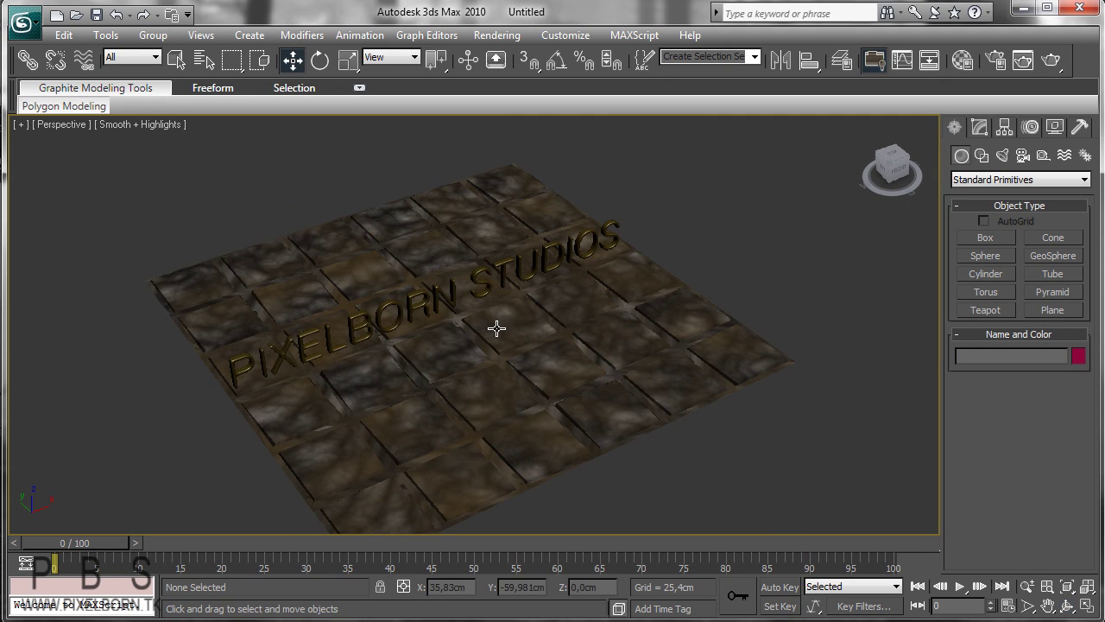
pyautogui.click(496, 328)
pyautogui.press('t')
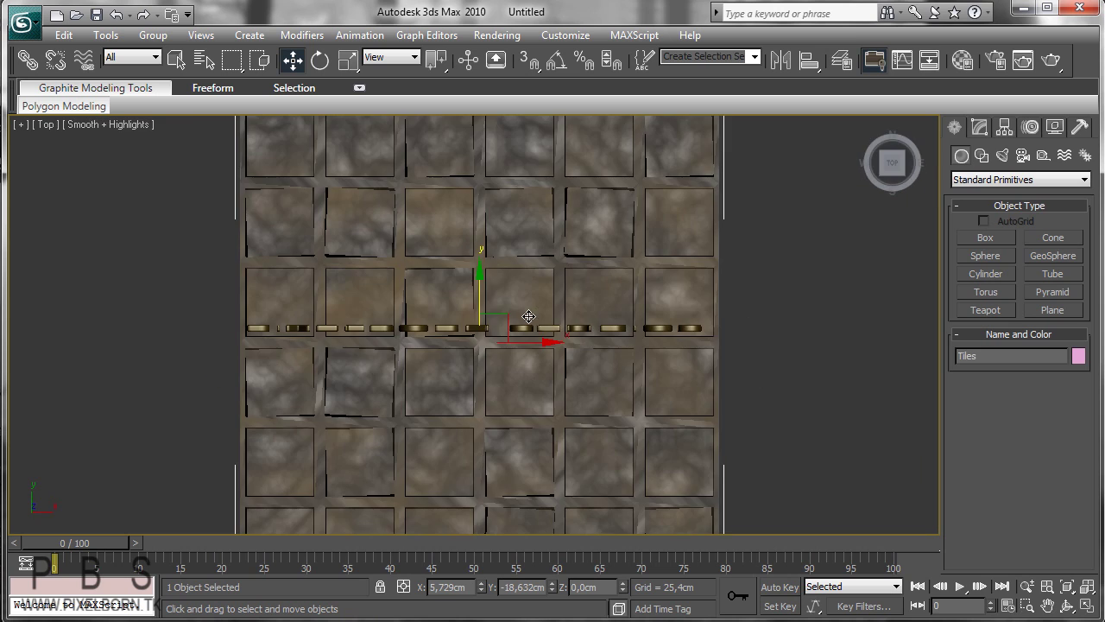
pyautogui.scroll(-4, 468, 307)
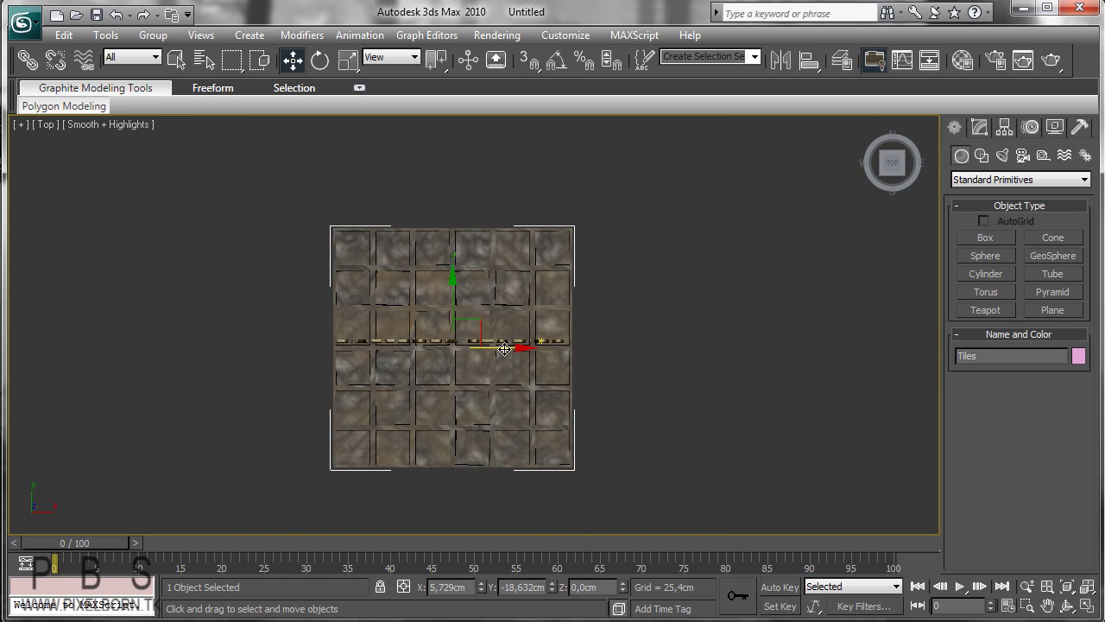
pyautogui.press('F4')
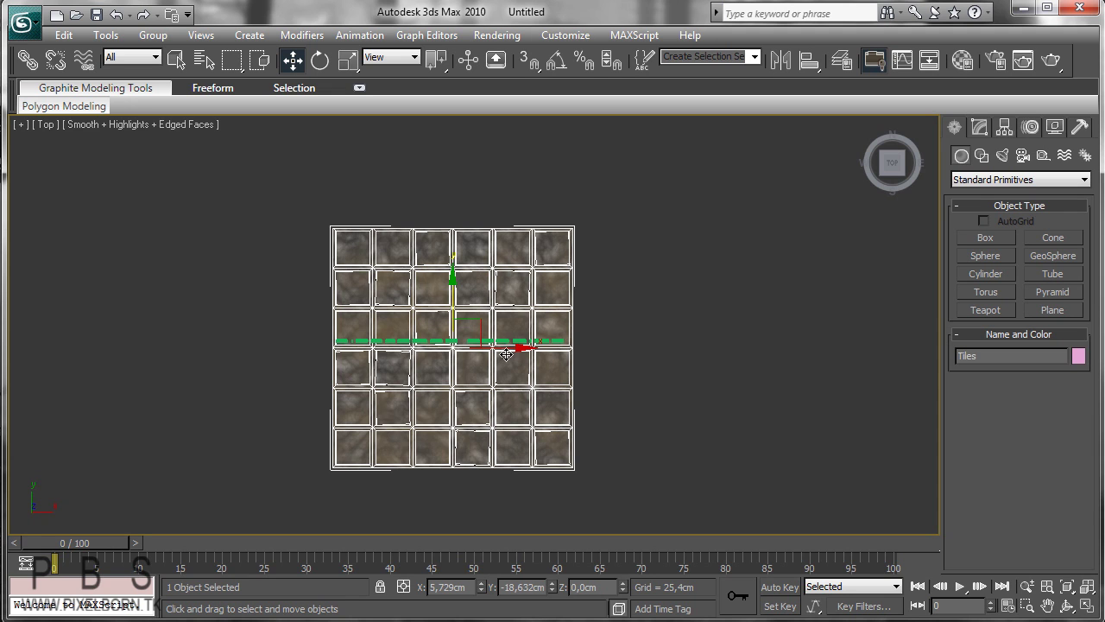
pyautogui.press('F4')
pyautogui.scroll(4, 508, 349)
pyautogui.moveTo(509, 348); pyautogui.dragTo(547, 296, button='middle')
pyautogui.keyDown('shift'); pyautogui.moveTo(545, 304); pyautogui.dragTo(874, 320); pyautogui.keyUp('shift')
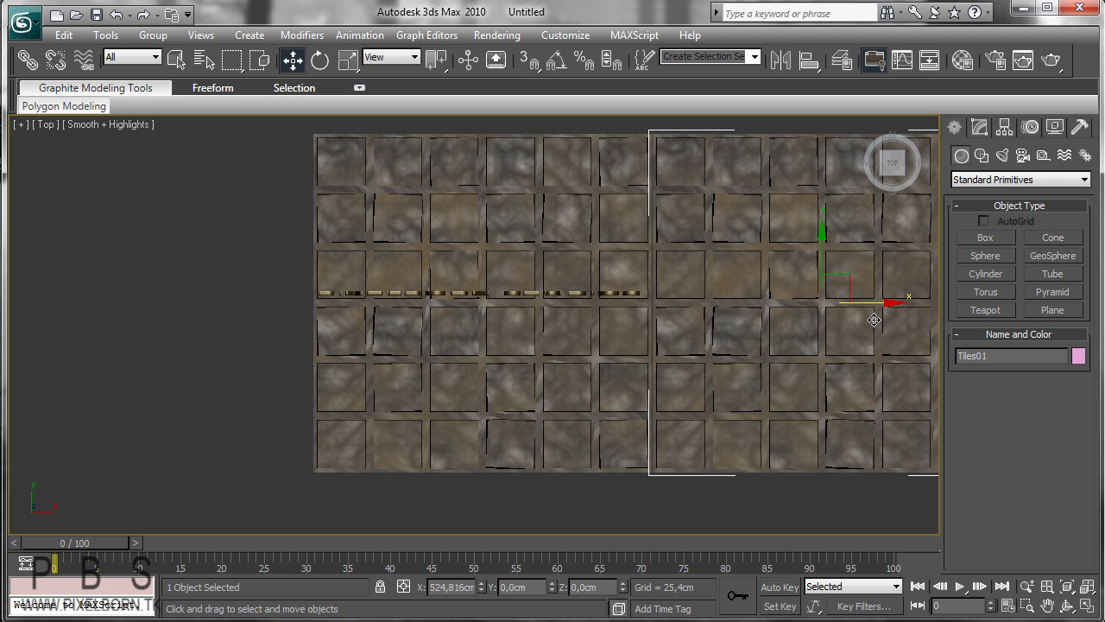
pyautogui.click(550, 396)
# - Enable angle snap and rotate the right-hand floor copy -90 degrees about Z
pyautogui.moveTo(710, 281); pyautogui.dragTo(555, 308, button='middle')
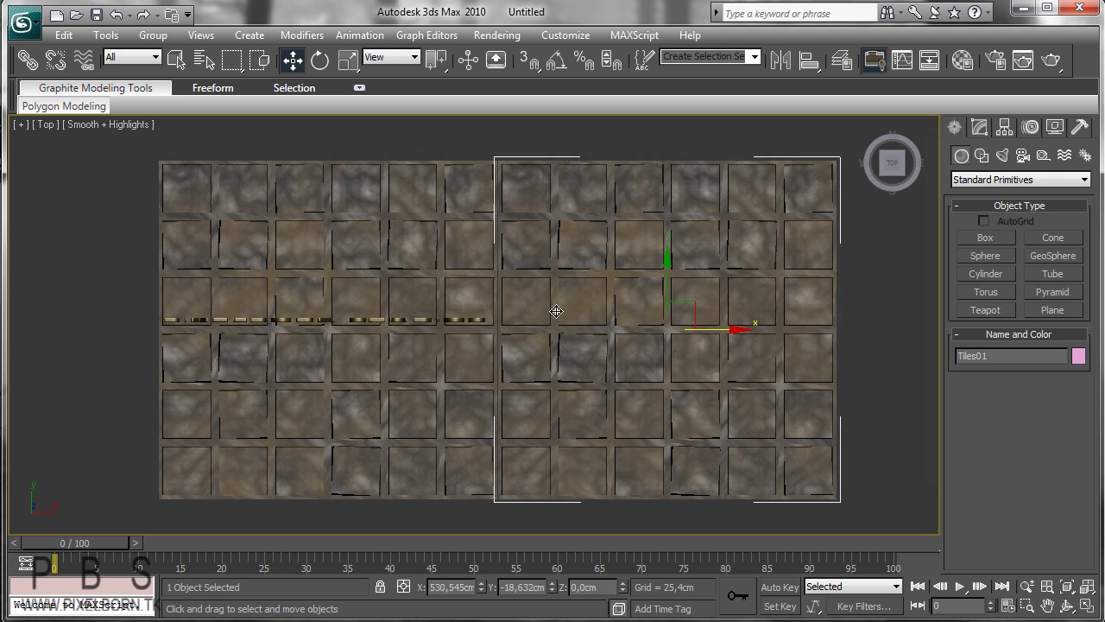
pyautogui.rightClick(677, 305)
pyautogui.click(701, 326)
pyautogui.moveTo(716, 284); pyautogui.dragTo(653, 149)
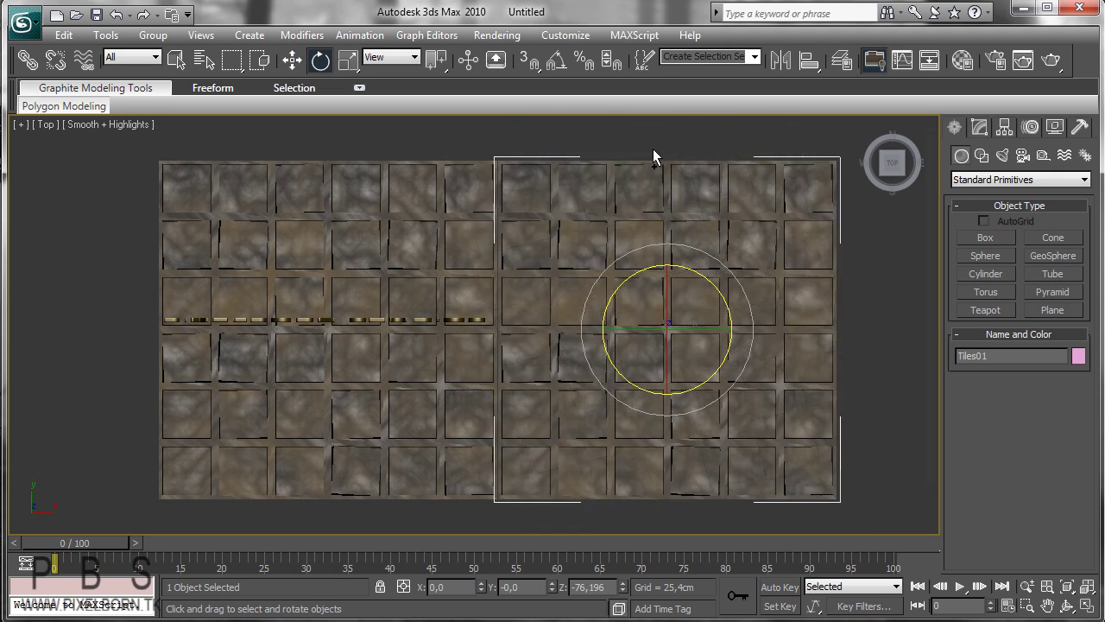
pyautogui.click(555, 63)
pyautogui.moveTo(716, 290); pyautogui.dragTo(777, 340)
pyautogui.moveTo(658, 325); pyautogui.dragTo(757, 338, button='middle')
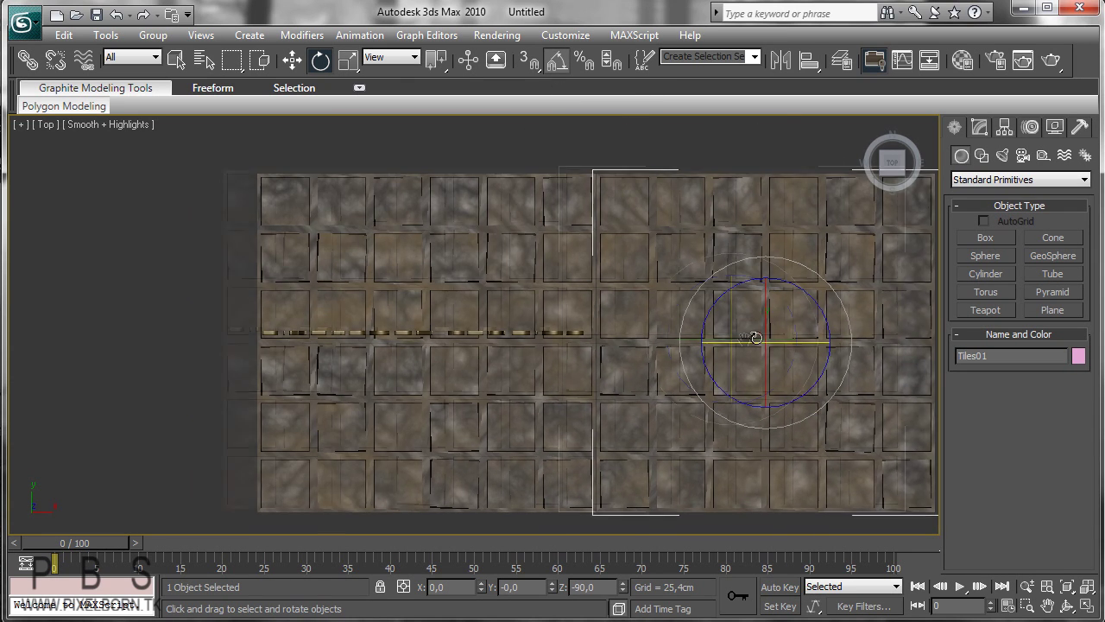
# - Clone the rotated floor section to the original's left side, at about X -518 cm
pyautogui.press('w')
pyautogui.moveTo(822, 343); pyautogui.dragTo(144, 355)
pyautogui.click(555, 391)
# - Rotate the left-hand floor copy 90 degrees about Z
pyautogui.moveTo(173, 139); pyautogui.dragTo(219, 171, button='middle')
pyautogui.rightClick(207, 363)
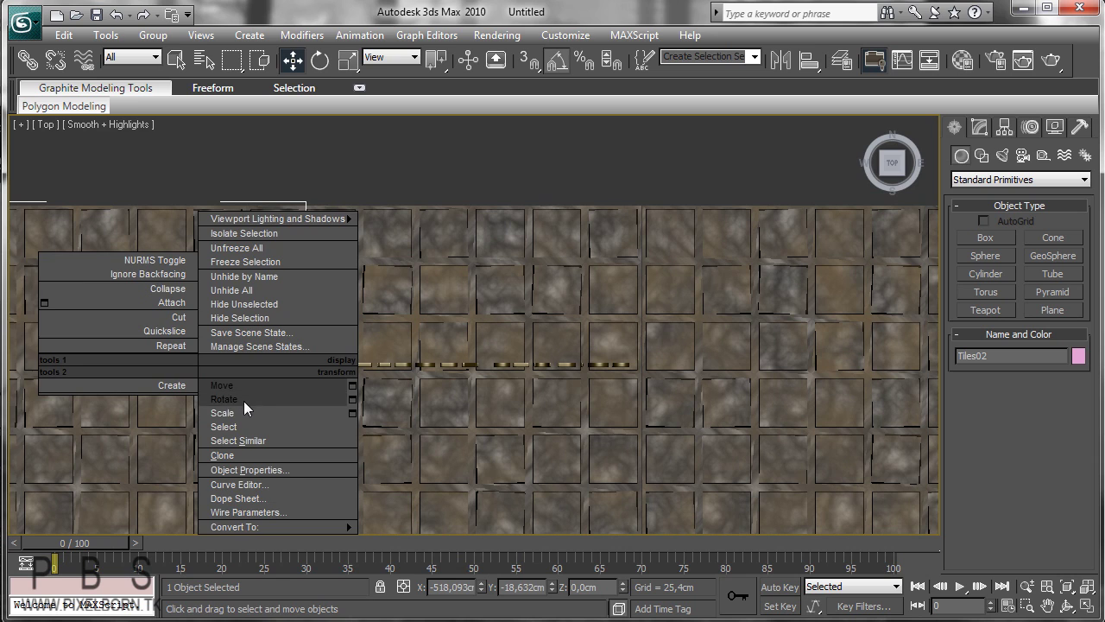
pyautogui.click(244, 399)
pyautogui.moveTo(195, 359); pyautogui.dragTo(304, 456)
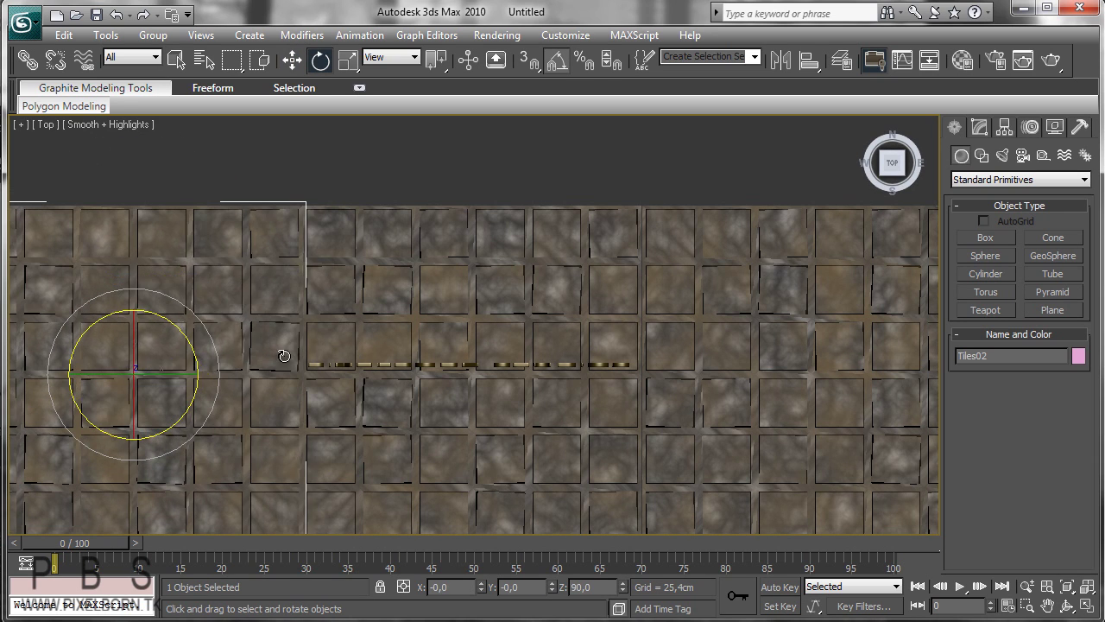
# - Select all three floor sections and clone them up along Y as an adjoining second row, aligning the seam closely
pyautogui.rightClick(282, 348)
pyautogui.click(315, 371)
pyautogui.scroll(-3, 508, 239)
pyautogui.moveTo(392, 283); pyautogui.dragTo(392, 283)
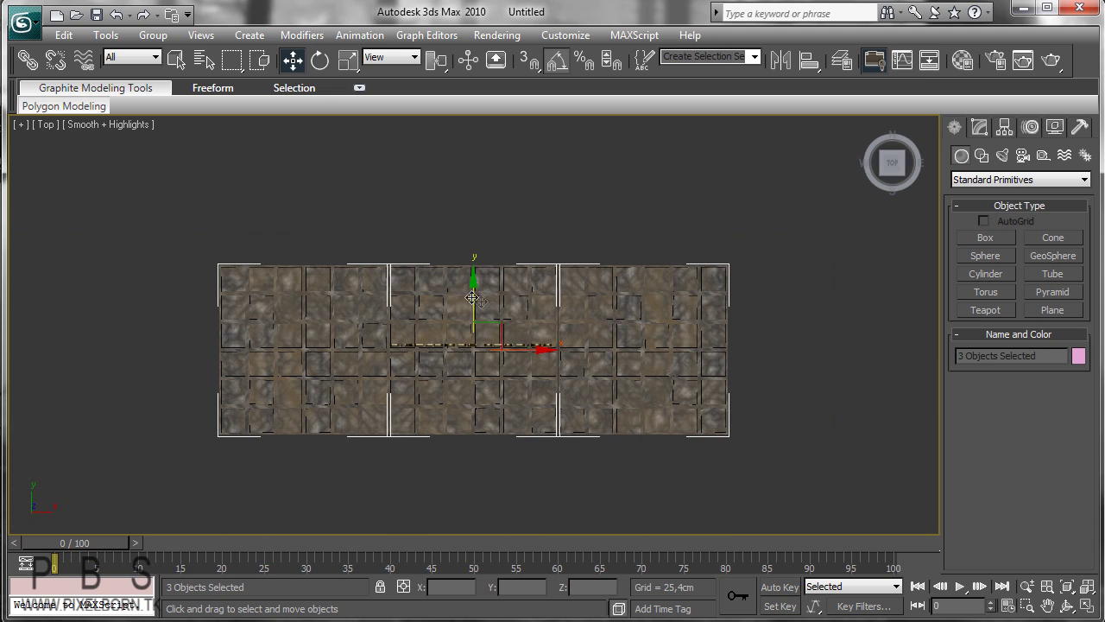
pyautogui.keyDown('shift'); pyautogui.moveTo(473, 292); pyautogui.dragTo(473, 123); pyautogui.keyUp('shift')
pyautogui.click(558, 388)
pyautogui.scroll(8, 488, 244)
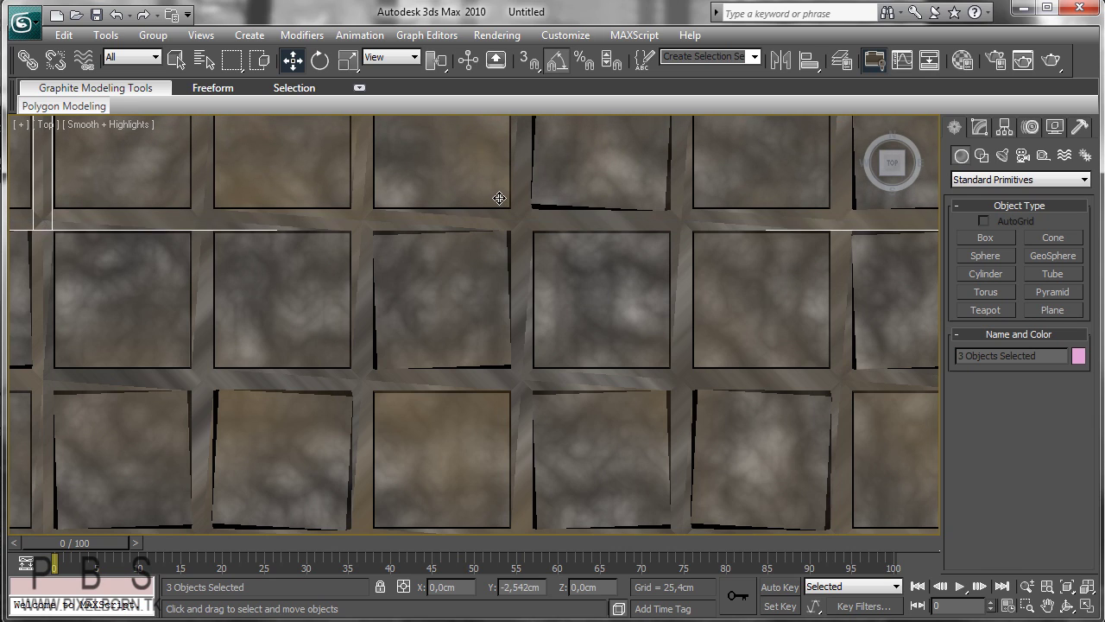
pyautogui.scroll(-8, 500, 200)
# - Rotate the new row of three floor sections about Z with angle snap, keeping it aligned above the first row
pyautogui.moveTo(501, 317); pyautogui.dragTo(498, 328, button='middle')
pyautogui.rightClick(489, 286)
pyautogui.click(538, 296)
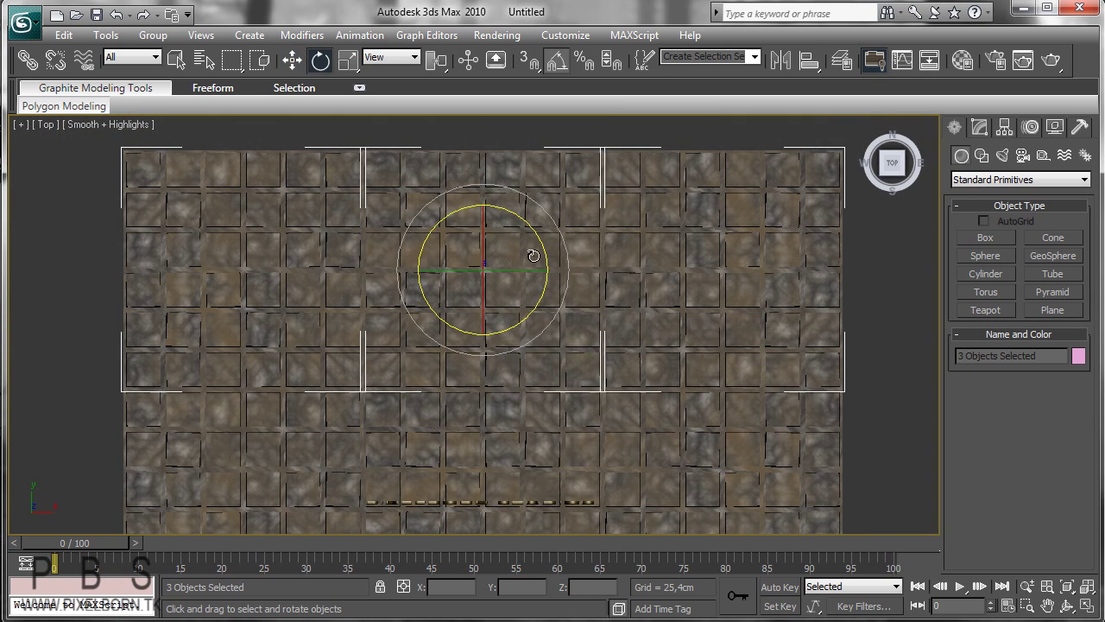
pyautogui.moveTo(460, 211); pyautogui.dragTo(318, 273)
pyautogui.rightClick(428, 257)
pyautogui.click(446, 275)
pyautogui.moveTo(551, 341); pyautogui.dragTo(496, 253, button='middle')
pyautogui.scroll(-2, 497, 253)
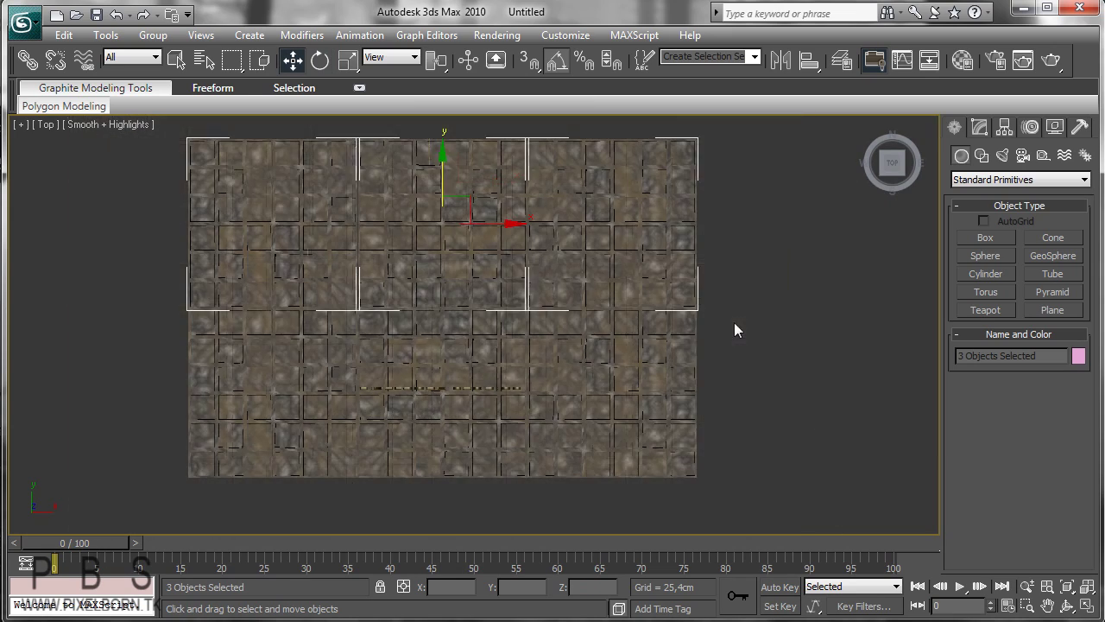
# - Return to the Perspective view, orbit to show the enlarged floor and select all six floor sections
pyautogui.click(735, 325)
pyautogui.press('p')
pyautogui.keyDown('alt'); pyautogui.moveTo(450, 374); pyautogui.dragTo(467, 289, button='middle'); pyautogui.keyUp('alt')
pyautogui.click(463, 387)
pyautogui.keyDown('alt'); pyautogui.moveTo(459, 387); pyautogui.dragTo(459, 352, button='middle'); pyautogui.keyUp('alt')
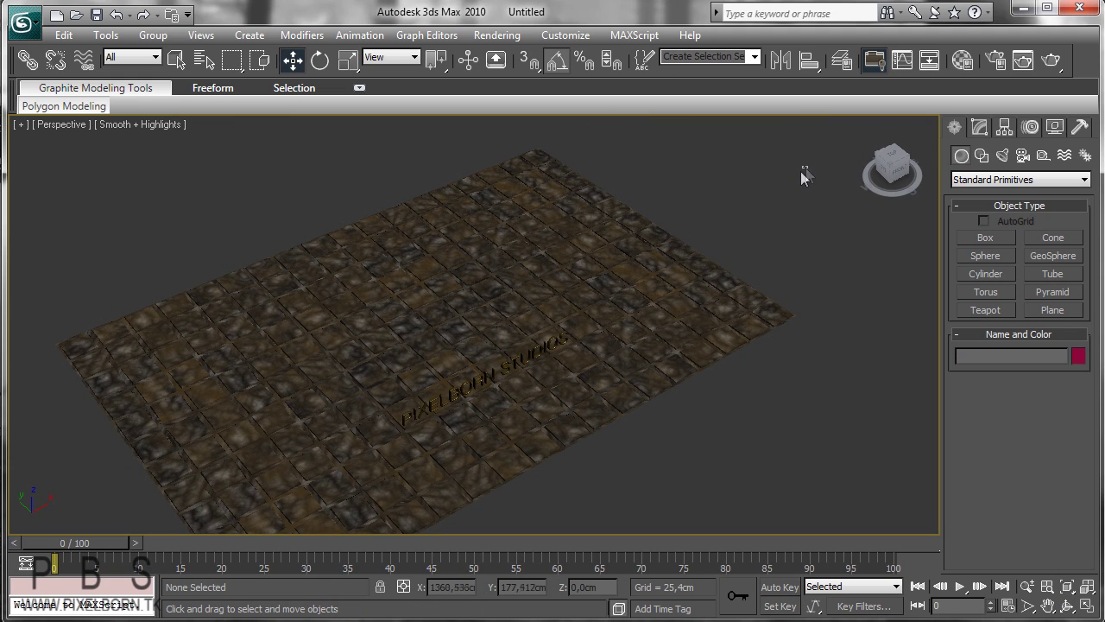
pyautogui.moveTo(801, 171); pyautogui.dragTo(153, 529)
pyautogui.moveTo(462, 390); pyautogui.dragTo(462, 300, button='middle')
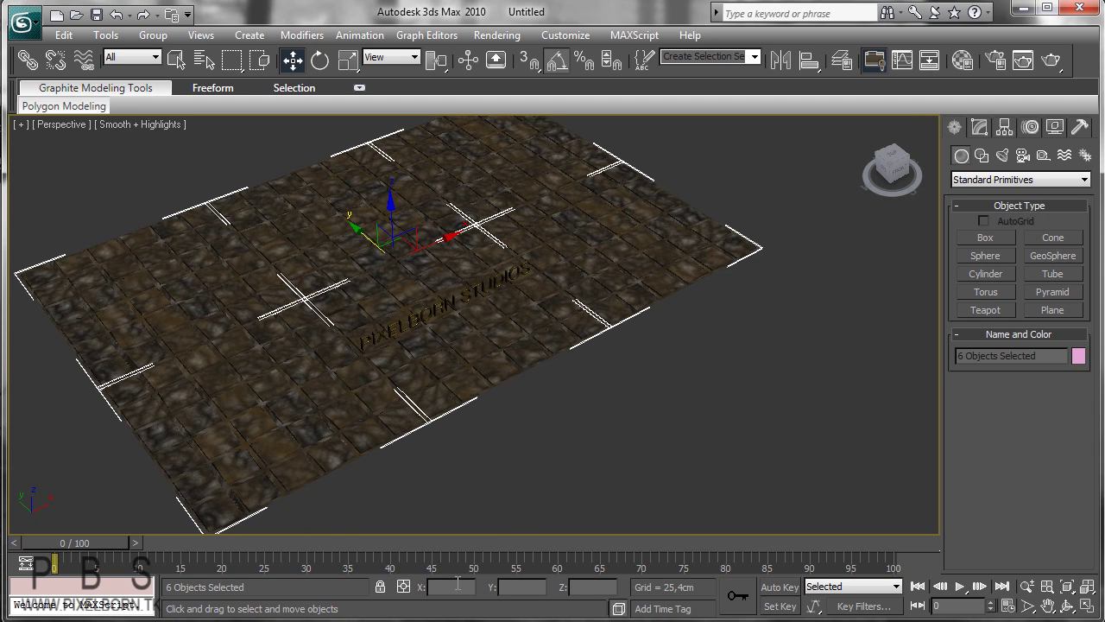
pyautogui.press('z')
pyautogui.moveTo(641, 395); pyautogui.dragTo(664, 426, button='middle')
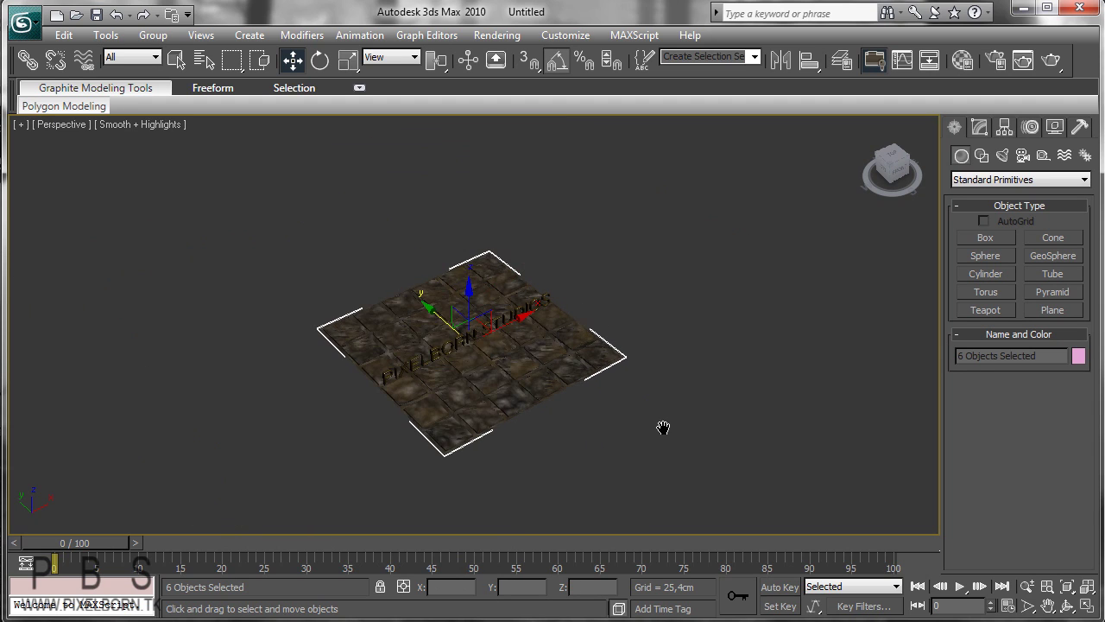
pyautogui.hotkey('ctrl', 'z')
pyautogui.hotkey('ctrl', 'z')
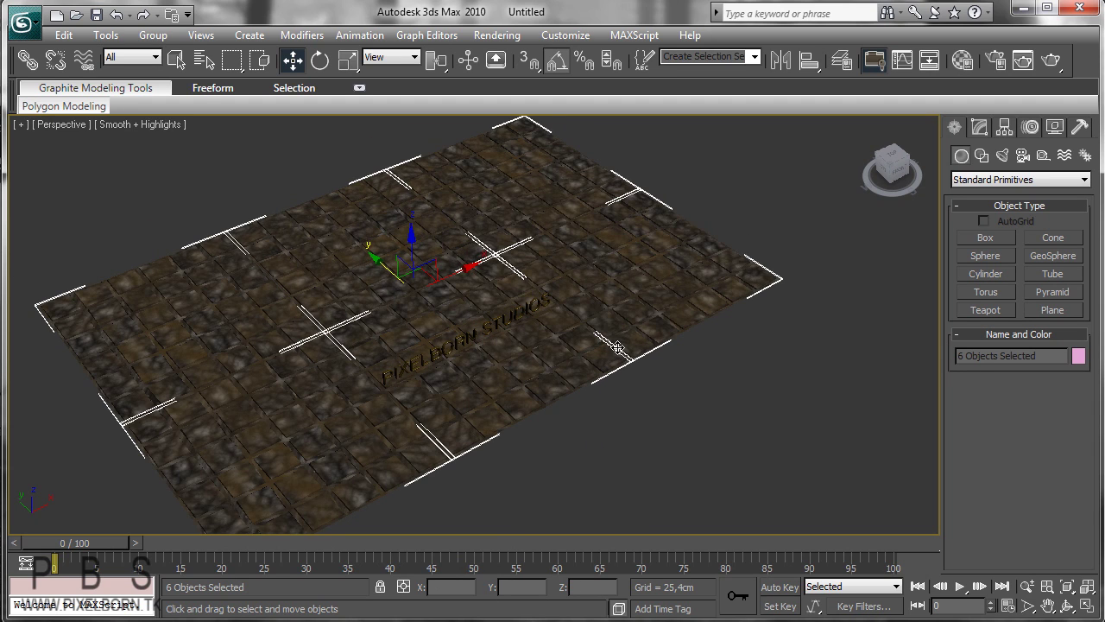
# - Group the six selected floor sections under the name Tiles Set
pyautogui.click(153, 34)
pyautogui.click(172, 49)
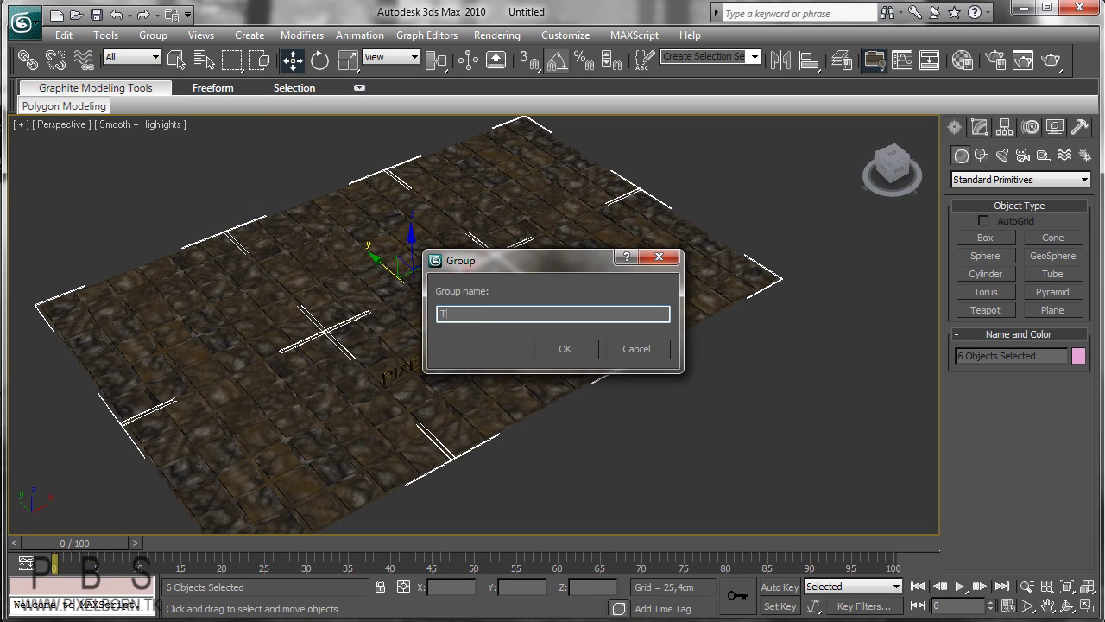
pyautogui.write('Tiles Get')
pyautogui.press('Return')
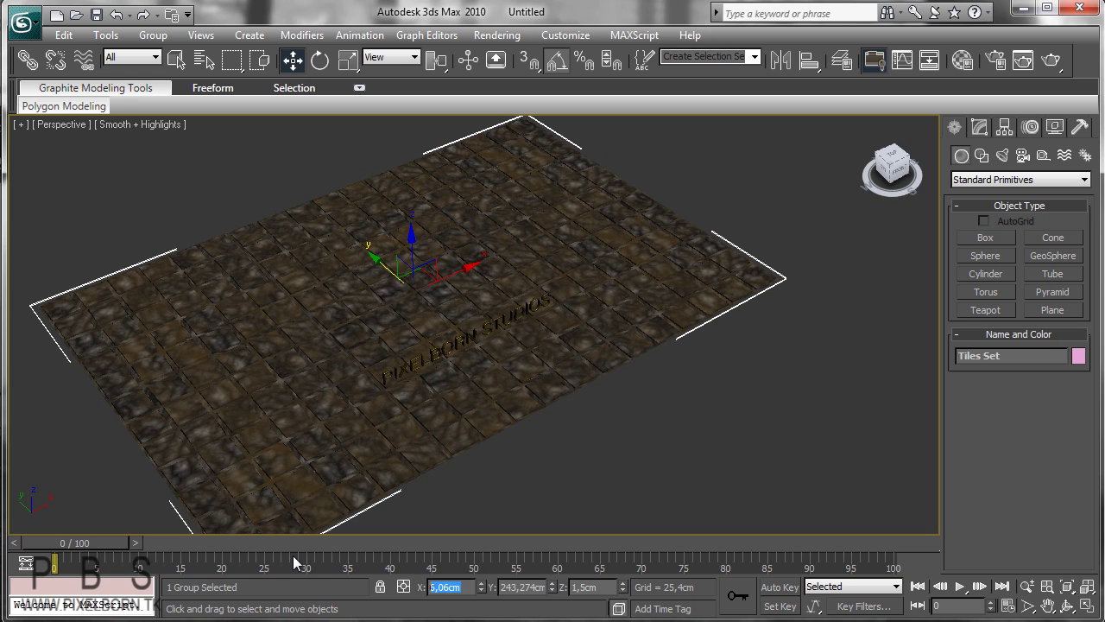
# - Move the Tiles Set group to X 0, Y 0, Z 0 and deselect it
pyautogui.write('0')
pyautogui.press('Tab')
pyautogui.write('0')
pyautogui.press('Tab')
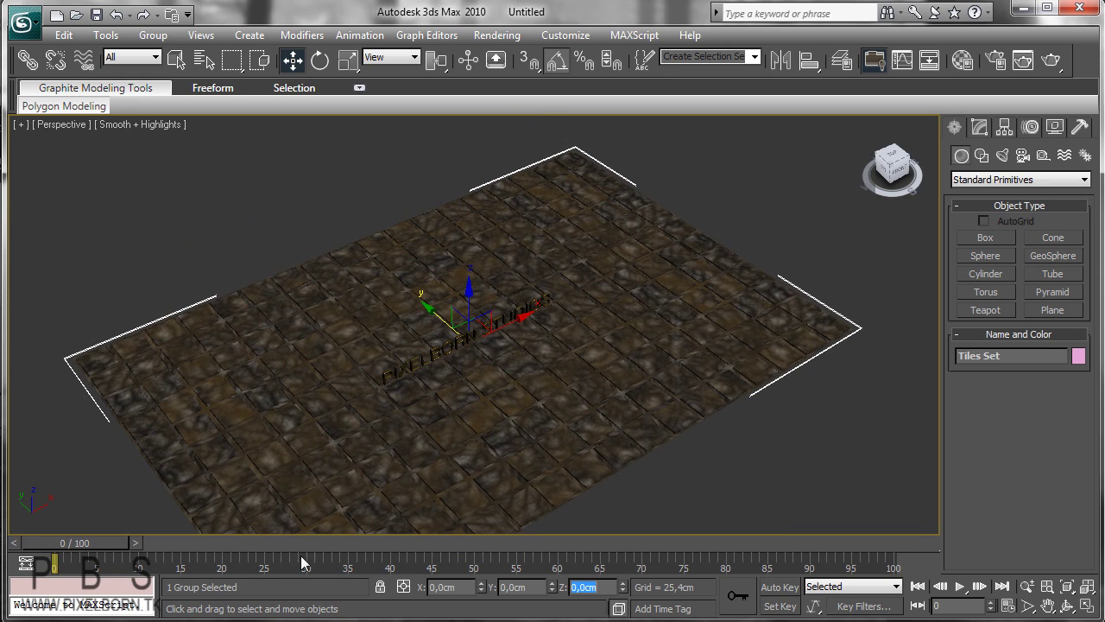
pyautogui.click(698, 190)
# - Select the logo, frame it and examine it on the enlarged floor from several low angles and distances
pyautogui.keyDown('alt'); pyautogui.moveTo(524, 360); pyautogui.dragTo(501, 314, button='middle'); pyautogui.keyUp('alt')
pyautogui.scroll(4, 518, 294)
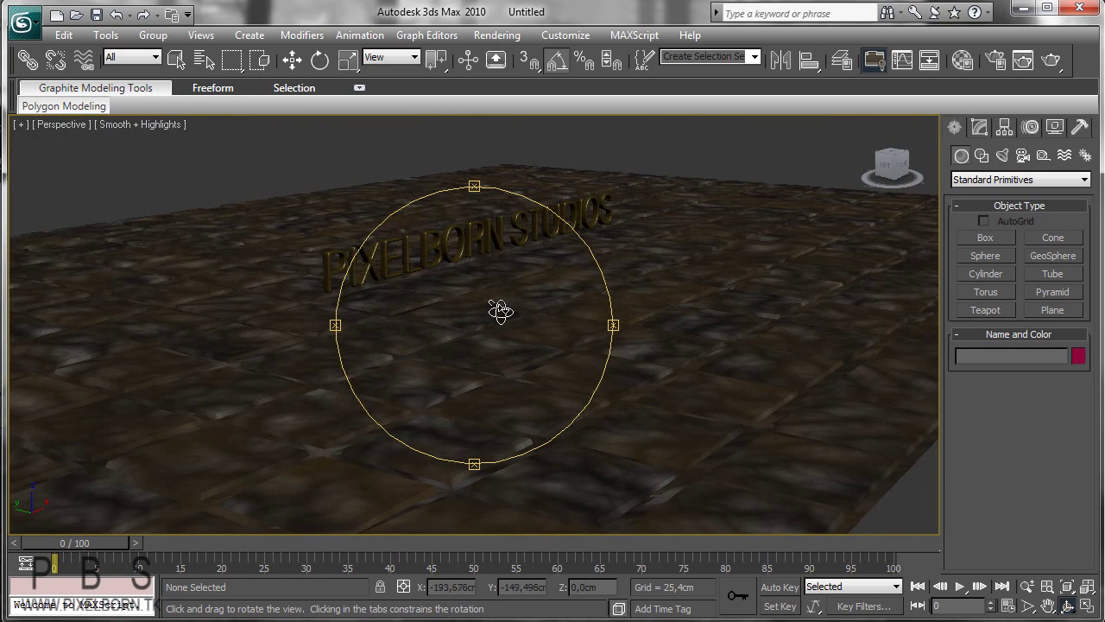
pyautogui.hotkey('ctrl', 's')
pyautogui.click(483, 243)
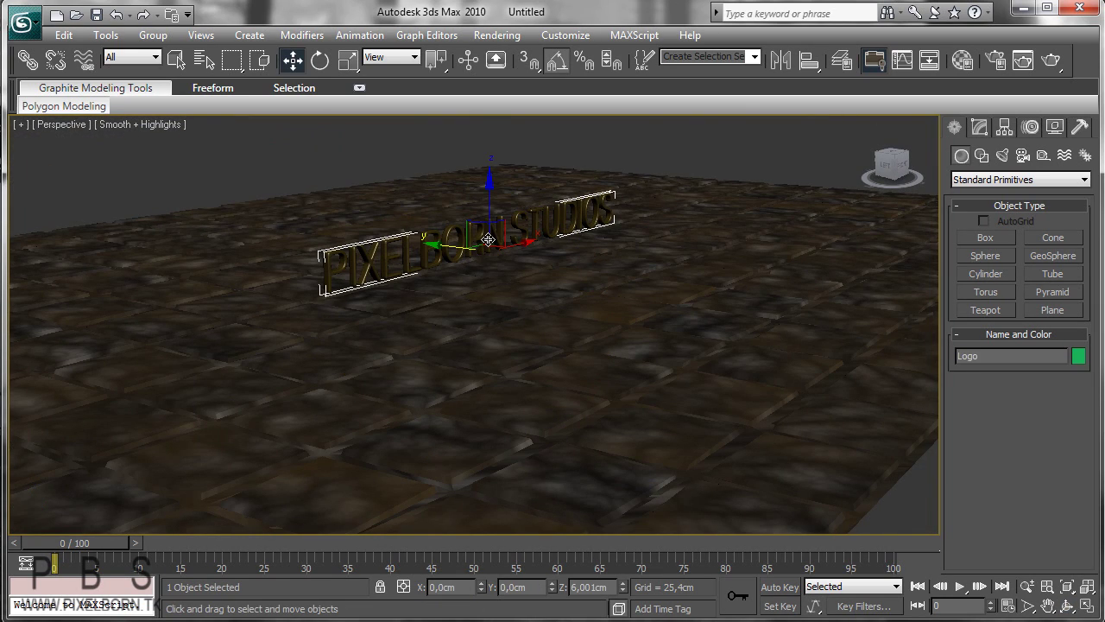
pyautogui.press('z')
pyautogui.keyDown('alt'); pyautogui.moveTo(511, 265); pyautogui.dragTo(472, 295, button='middle'); pyautogui.keyUp('alt')
pyautogui.scroll(-4, 466, 316)
pyautogui.moveTo(471, 295); pyautogui.dragTo(446, 325)
pyautogui.scroll(-3, 446, 325)
pyautogui.scroll(5, 504, 328)
pyautogui.moveTo(527, 323); pyautogui.dragTo(481, 316)
pyautogui.scroll(-2, 470, 316)
pyautogui.scroll(-5, 490, 341)
pyautogui.scroll(5, 489, 340)
pyautogui.scroll(-3, 476, 314)
pyautogui.scroll(3, 482, 316)
pyautogui.scroll(2, 491, 318)
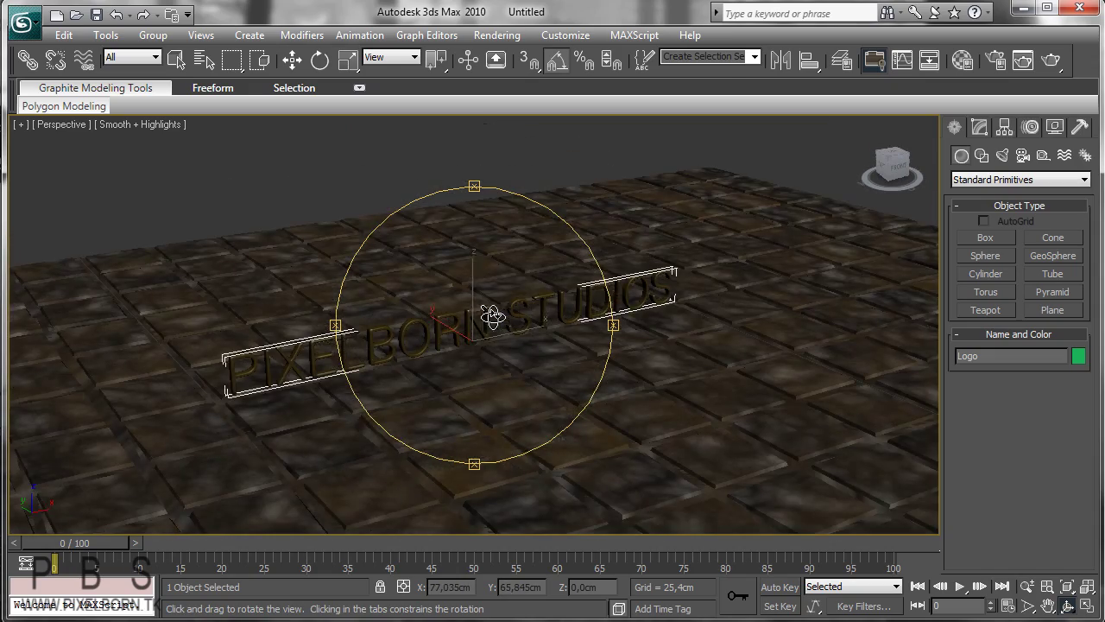
# - Deselect the logo and open the Stucco map in the Diffuse Color slot of Logo Mat
pyautogui.click(449, 241)
pyautogui.keyDown('alt'); pyautogui.moveTo(482, 332); pyautogui.dragTo(508, 316, button='middle'); pyautogui.keyUp('alt')
pyautogui.press('m')
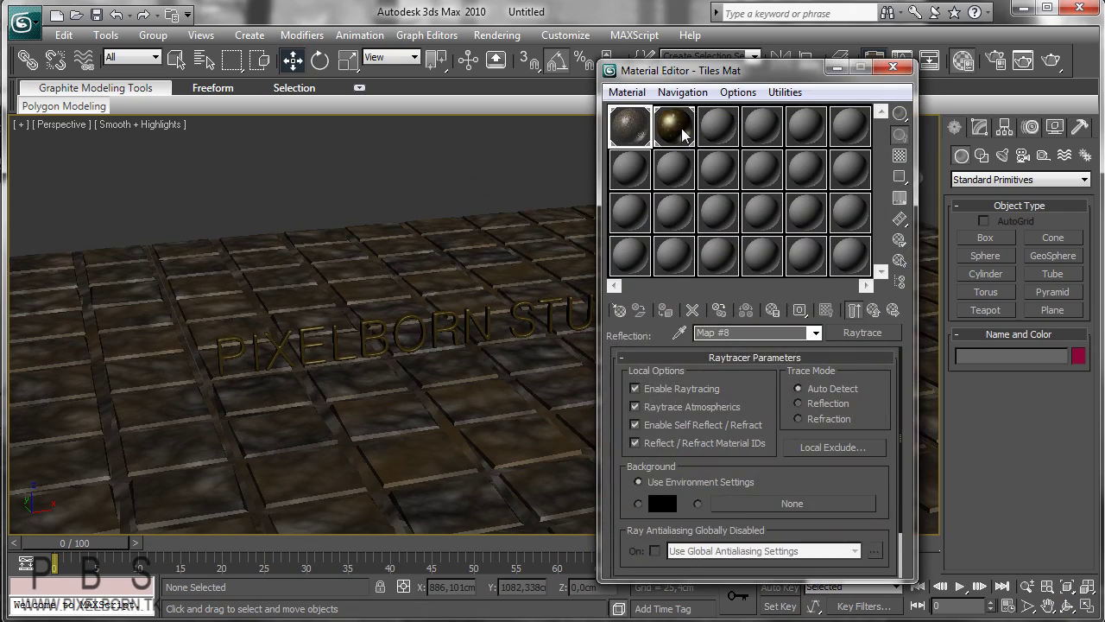
pyautogui.click(677, 129)
pyautogui.click(850, 385)
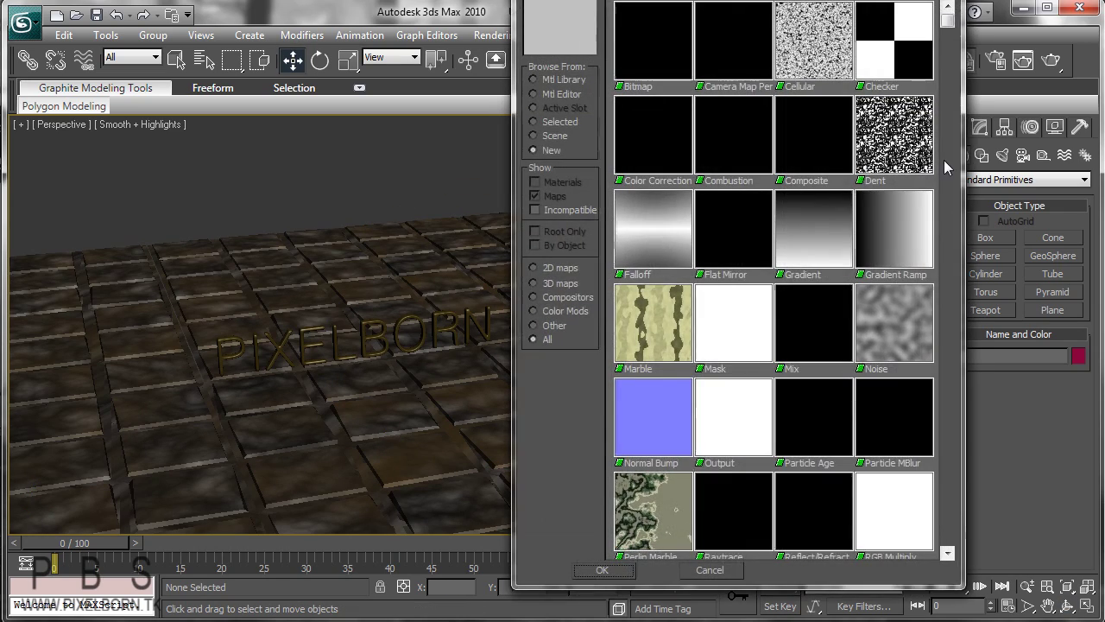
pyautogui.press('Escape')
pyautogui.click(851, 370)
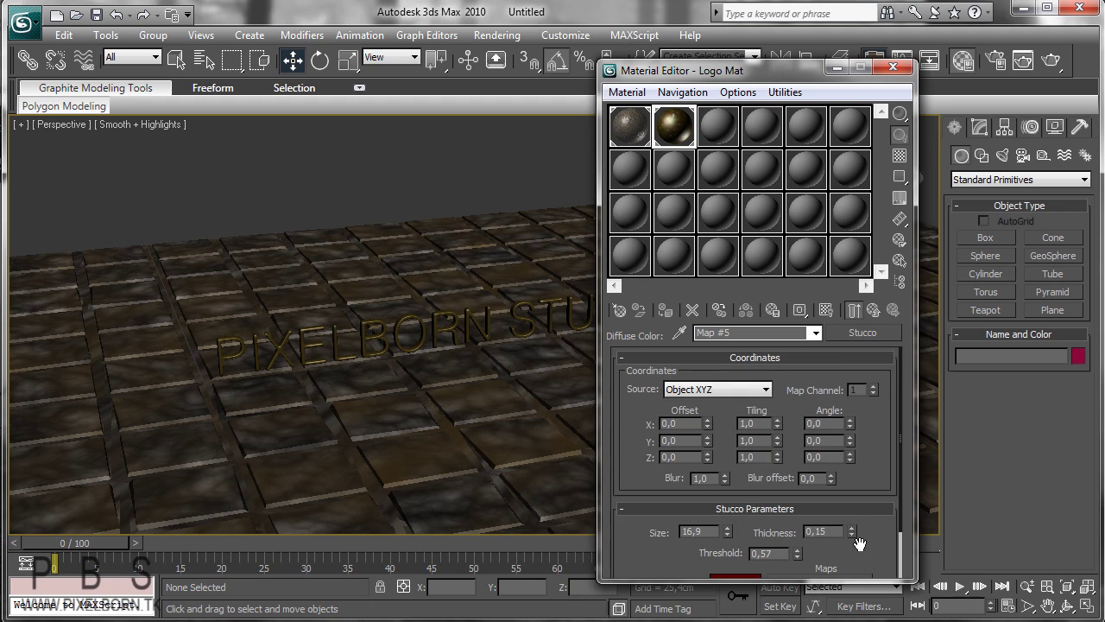
# - Set Color #2 of the Stucco map to white, with saturation 0 and value 255
pyautogui.moveTo(859, 542); pyautogui.dragTo(846, 450)
pyautogui.click(737, 551)
pyautogui.moveTo(349, 91); pyautogui.dragTo(349, 103)
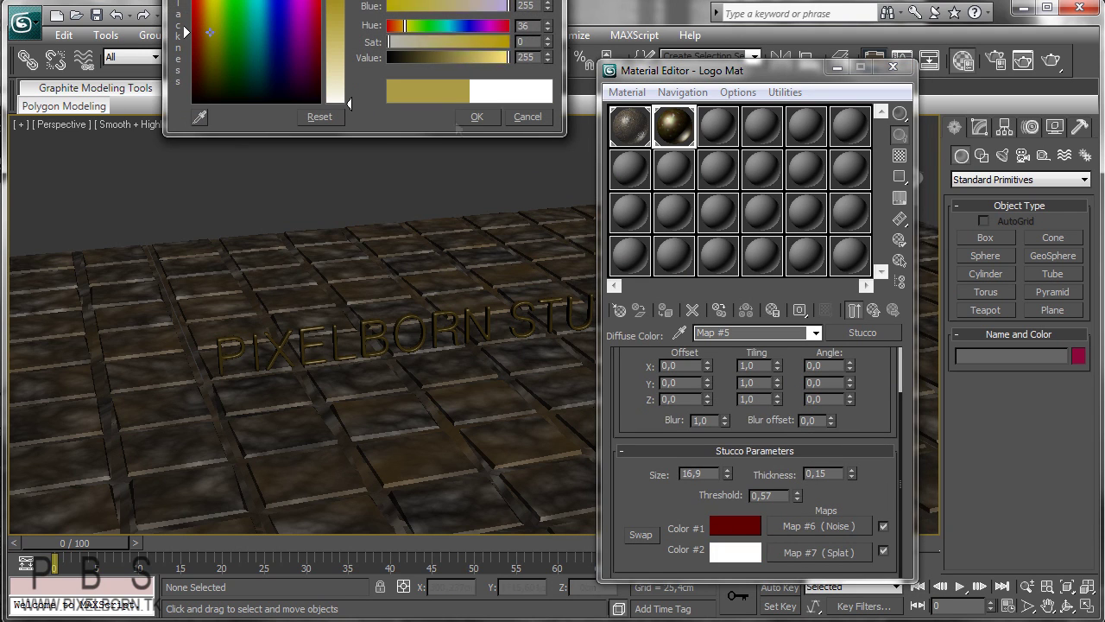
pyautogui.click(474, 115)
pyautogui.click(736, 526)
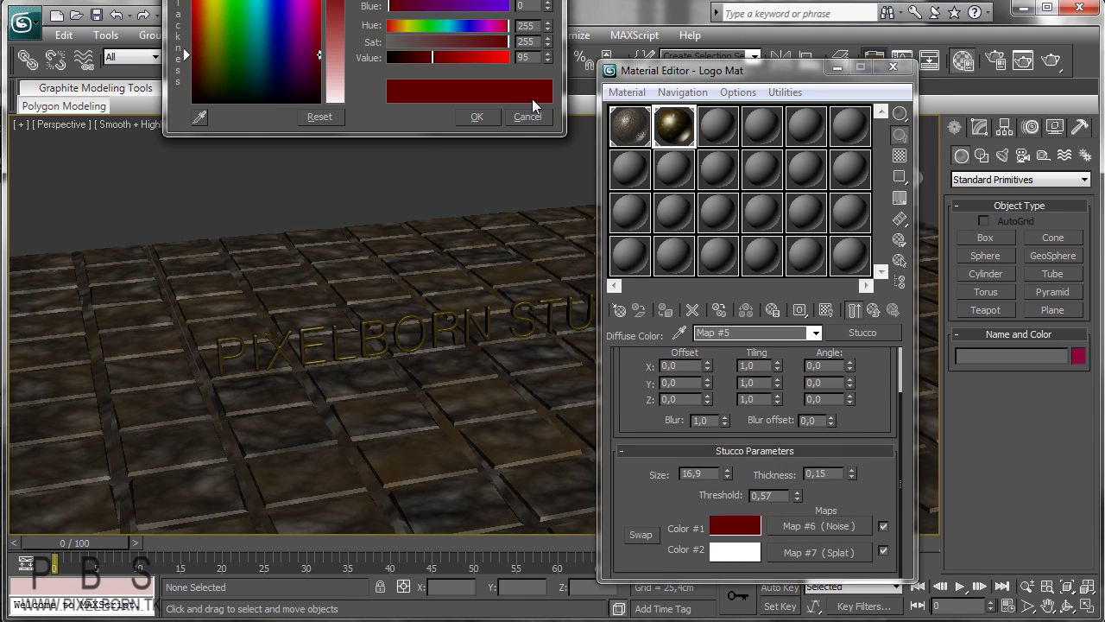
pyautogui.click(523, 114)
# - In the Noise map of the Stucco's Color #1, lighten Color #1 to a pale green and Color #2 to a muted pink
pyautogui.click(810, 527)
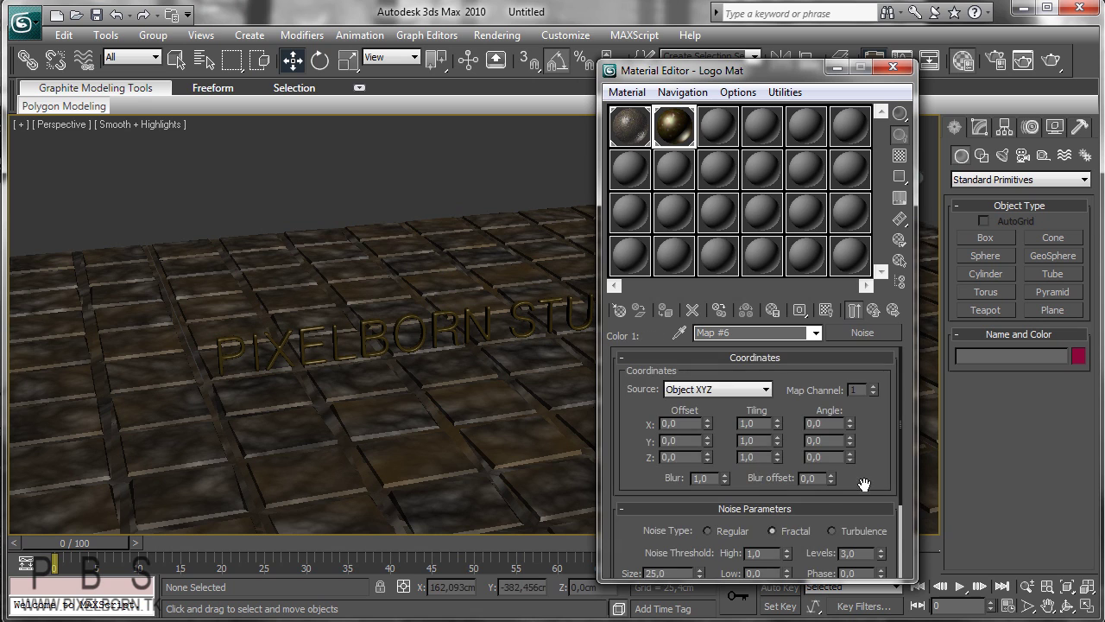
pyautogui.scroll(-2, 863, 483)
pyautogui.click(748, 516)
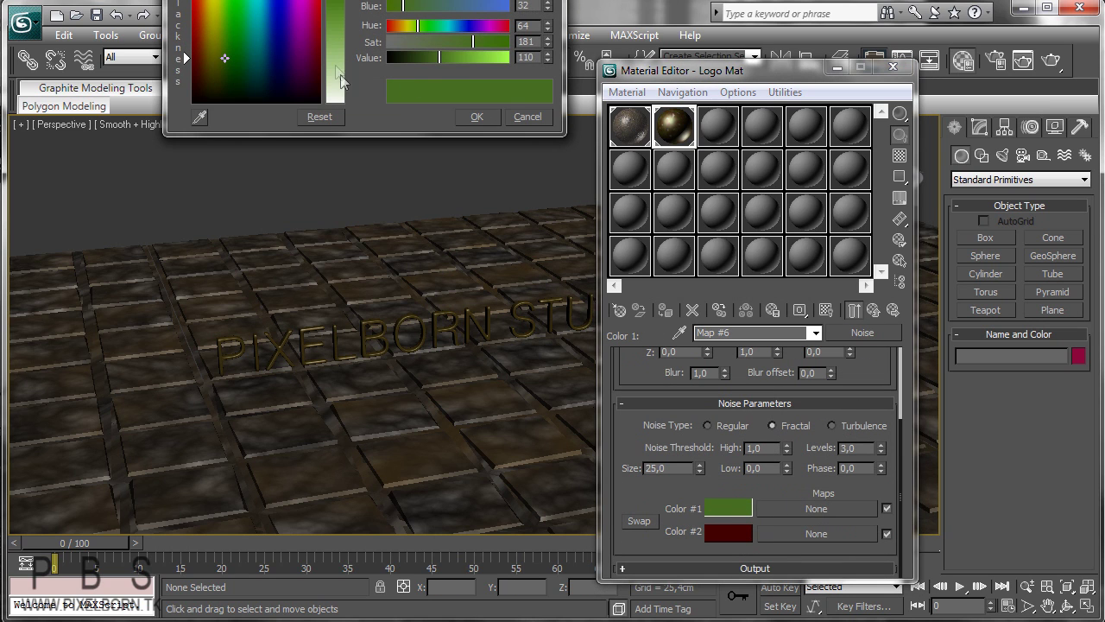
pyautogui.moveTo(343, 81); pyautogui.dragTo(343, 64)
pyautogui.click(474, 118)
pyautogui.click(728, 532)
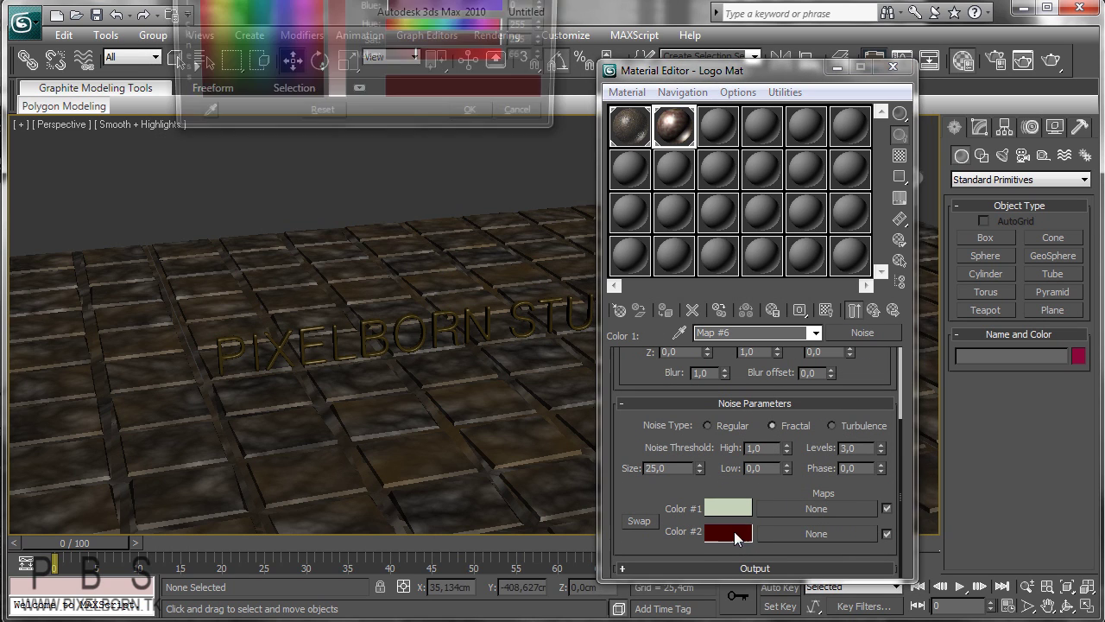
pyautogui.moveTo(339, 96); pyautogui.dragTo(345, 33)
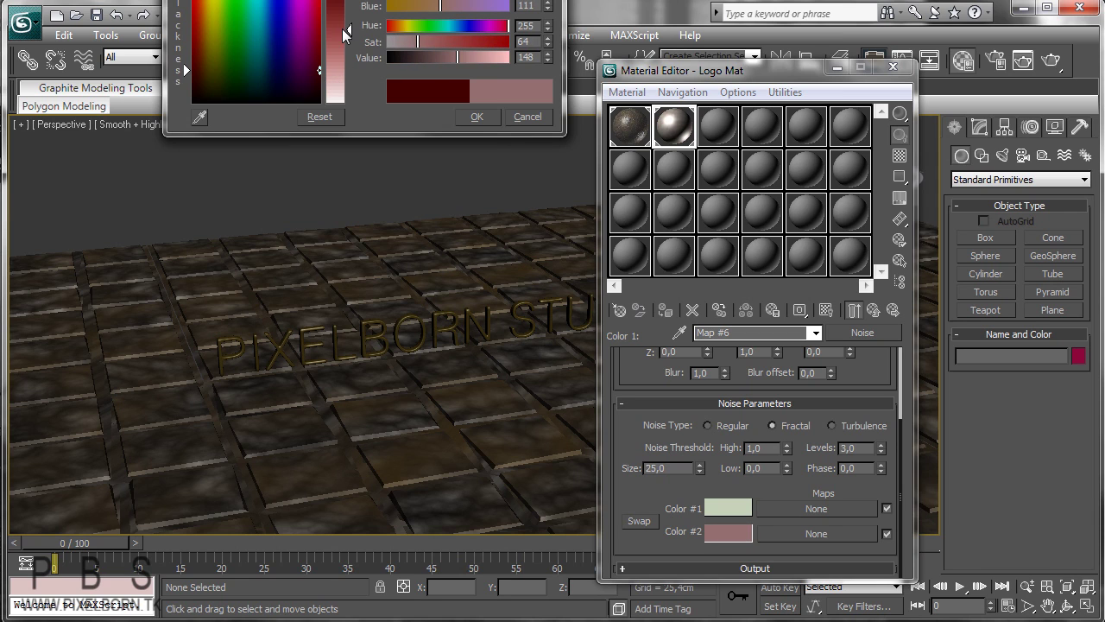
pyautogui.click(478, 117)
pyautogui.click(873, 310)
pyautogui.scroll(-3, 849, 382)
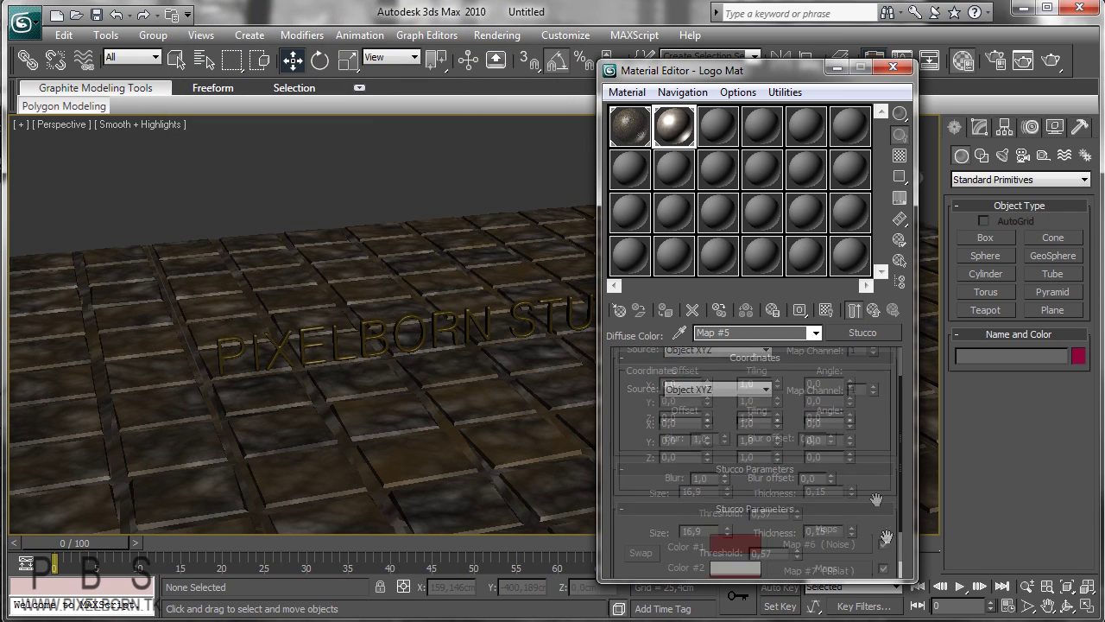
pyautogui.click(827, 553)
pyautogui.scroll(-3, 773, 451)
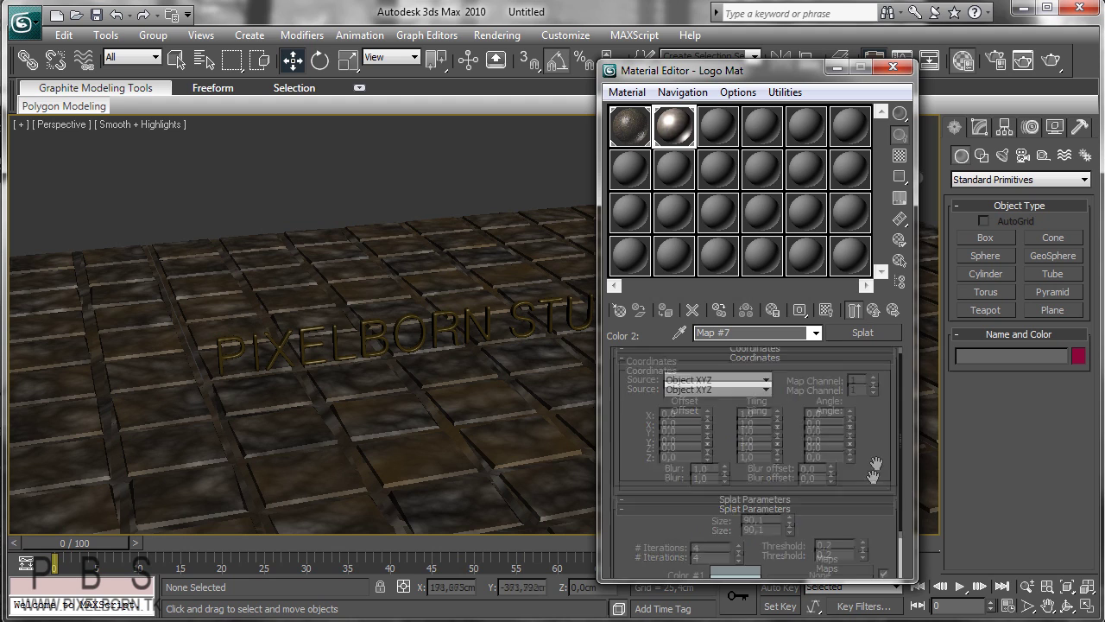
pyautogui.click(735, 525)
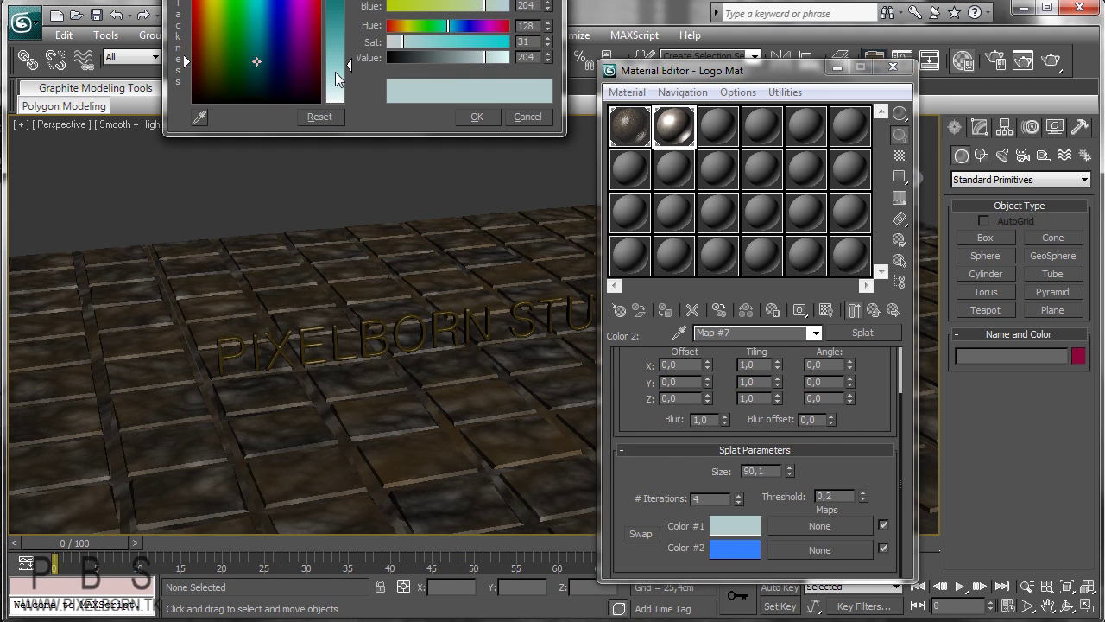
pyautogui.moveTo(338, 80); pyautogui.dragTo(336, 57)
pyautogui.click(527, 114)
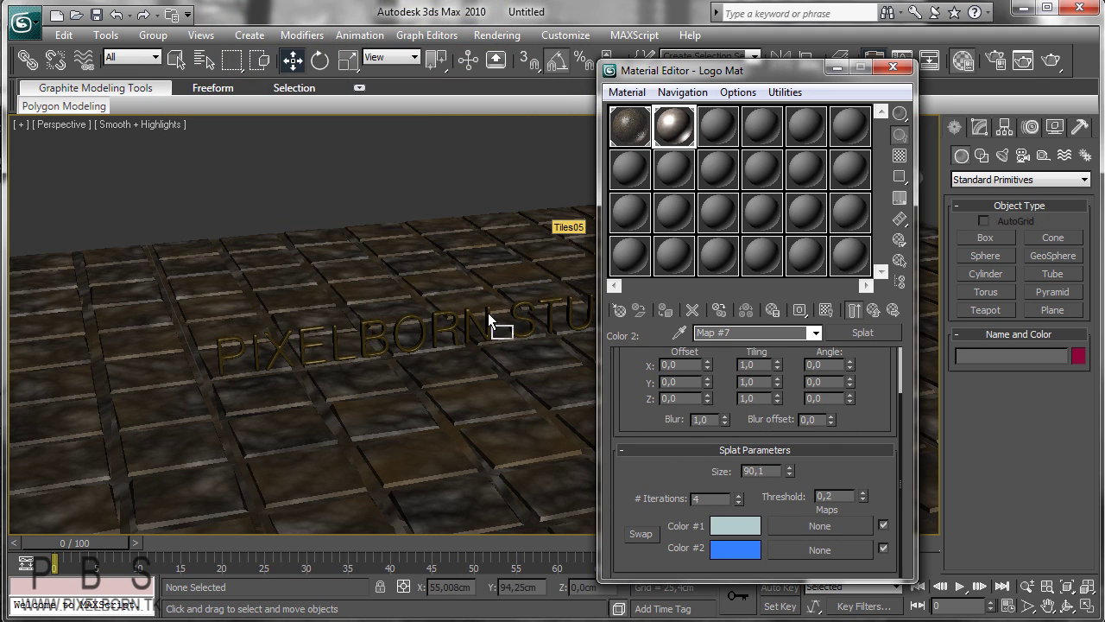
pyautogui.moveTo(487, 318); pyautogui.dragTo(488, 316)
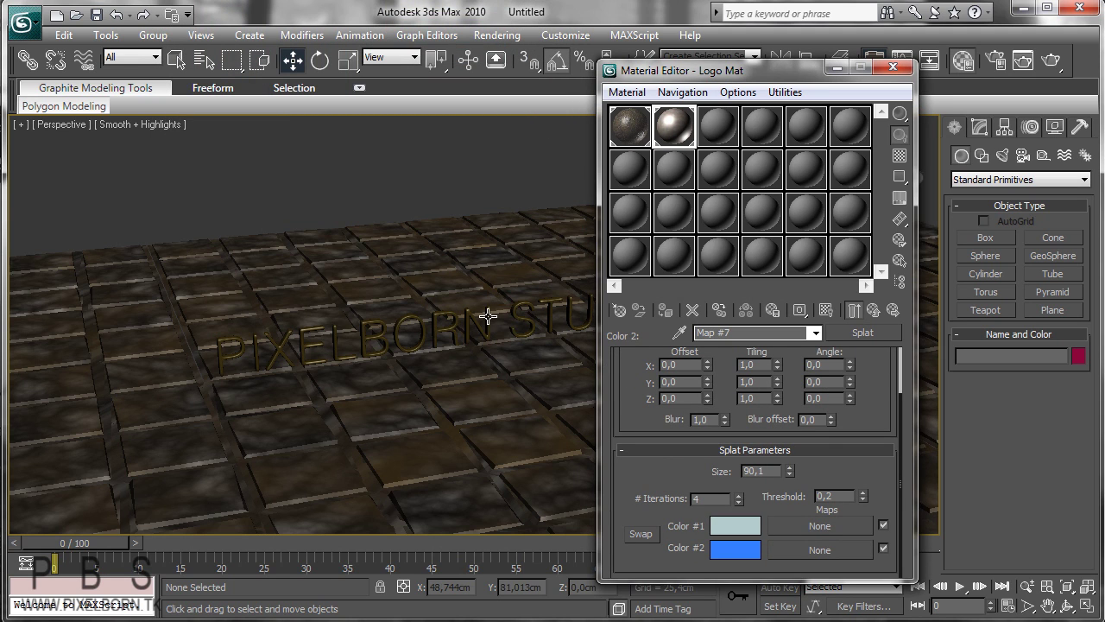
# - Return to the top level of Logo Mat and close the Material Editor
pyautogui.click(873, 309)
pyautogui.click(873, 308)
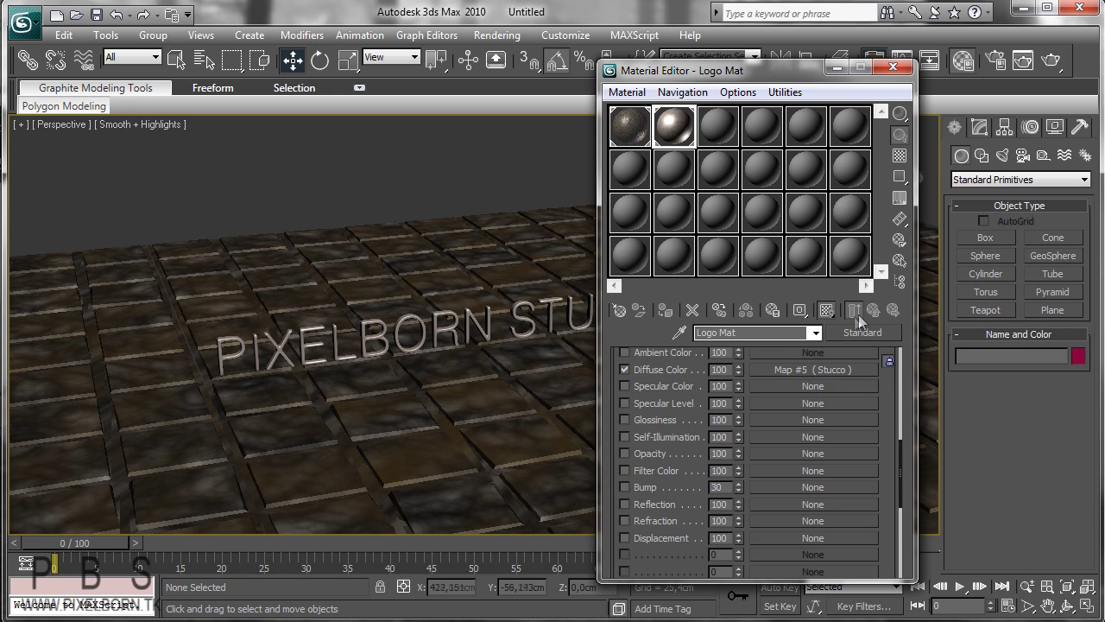
pyautogui.click(893, 69)
# - Render the Perspective view to check the recoloured logo on the reflective tiles, then dismiss the rendered image
pyautogui.moveTo(716, 281); pyautogui.dragTo(499, 343, button='middle')
pyautogui.scroll(4, 496, 342)
pyautogui.scroll(-5, 496, 342)
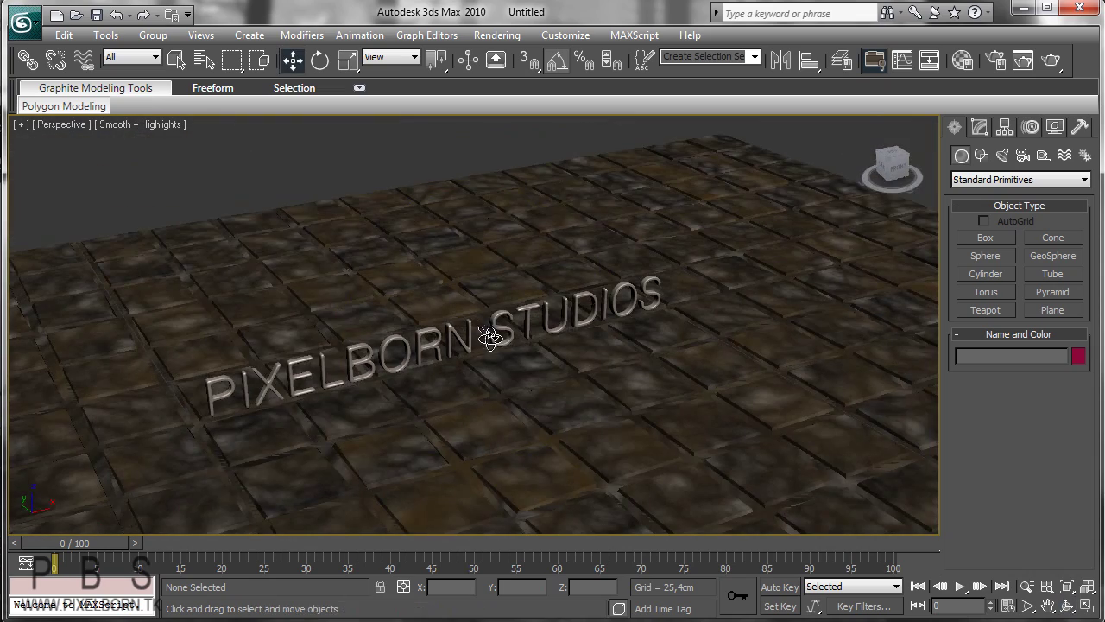
pyautogui.click(1053, 60)
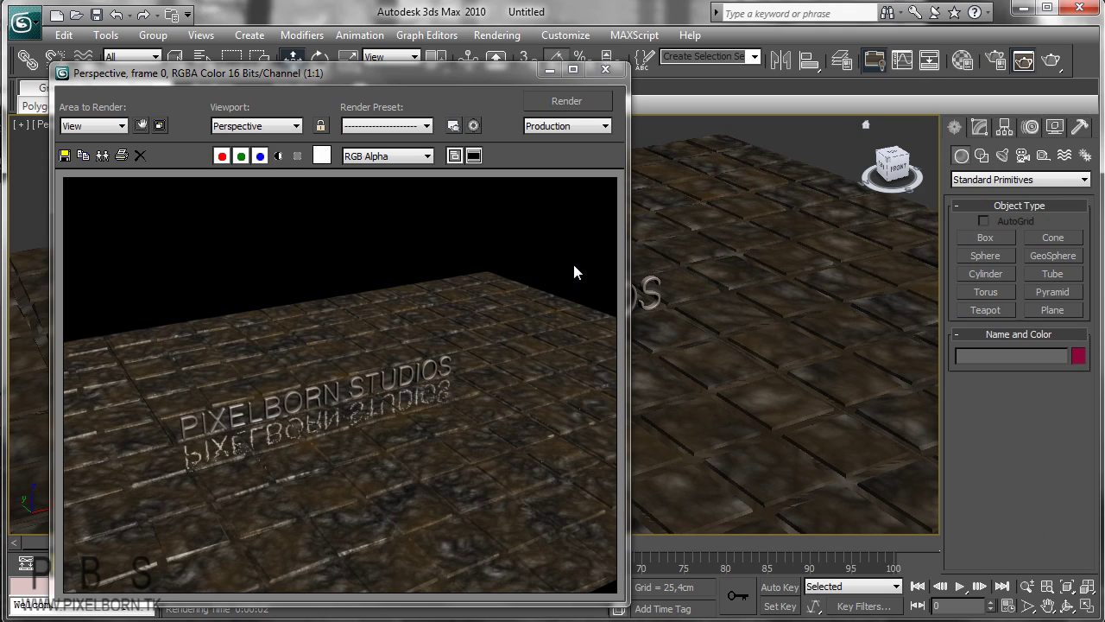
pyautogui.click(605, 69)
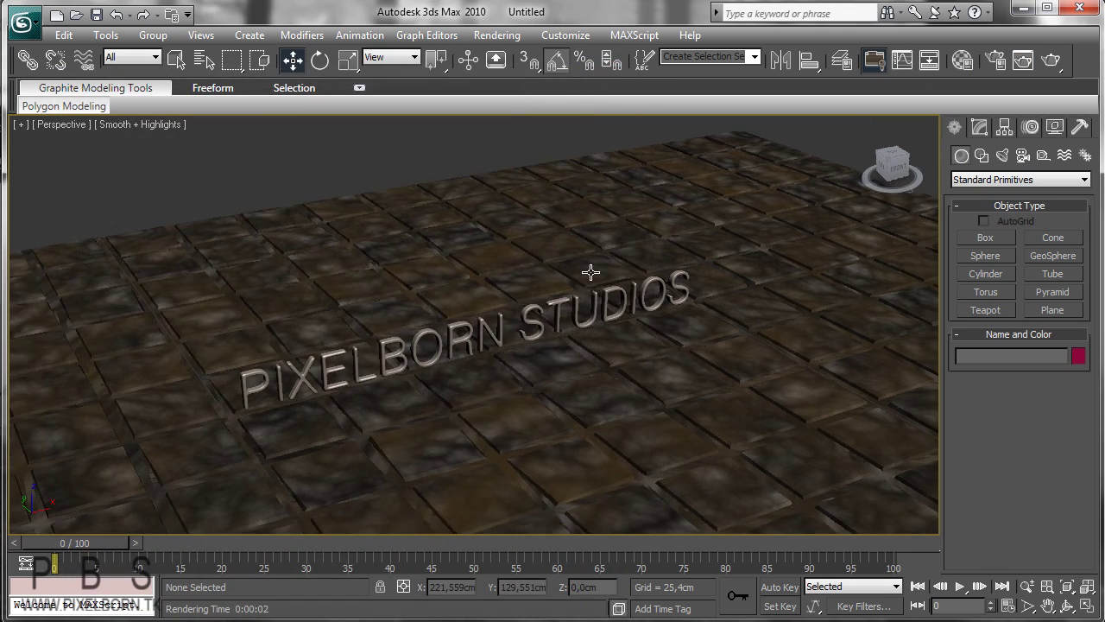
# - Bring the whole floor into view and show the Photometric light types available for creation
pyautogui.keyDown('alt'); pyautogui.moveTo(571, 293); pyautogui.dragTo(490, 300, button='middle'); pyautogui.keyUp('alt')
pyautogui.scroll(-2, 481, 303)
pyautogui.scroll(2, 491, 317)
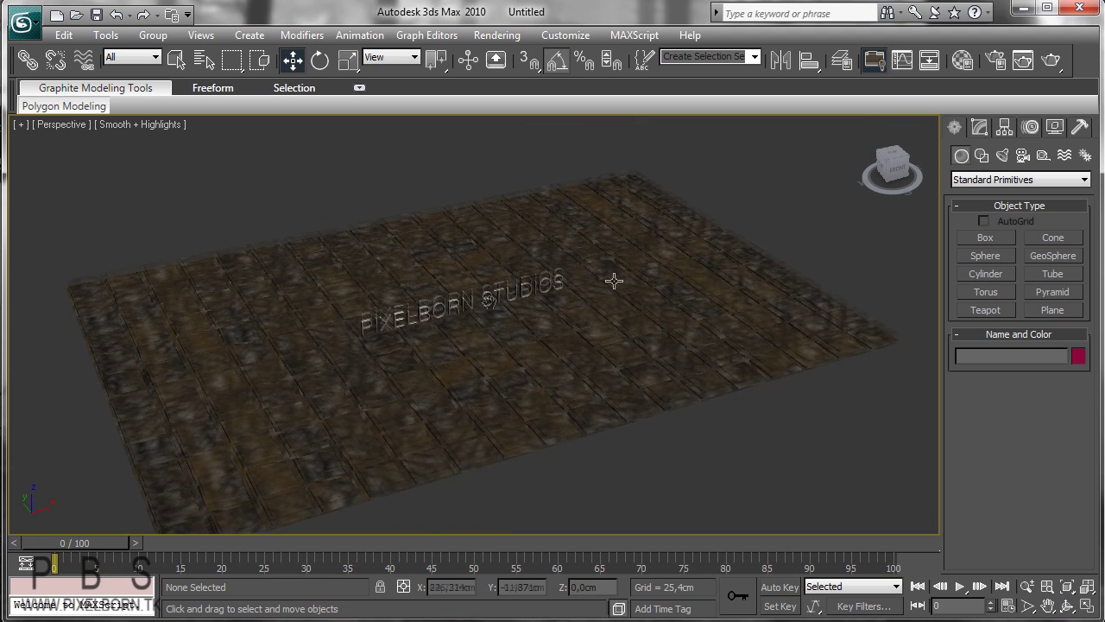
pyautogui.click(1002, 155)
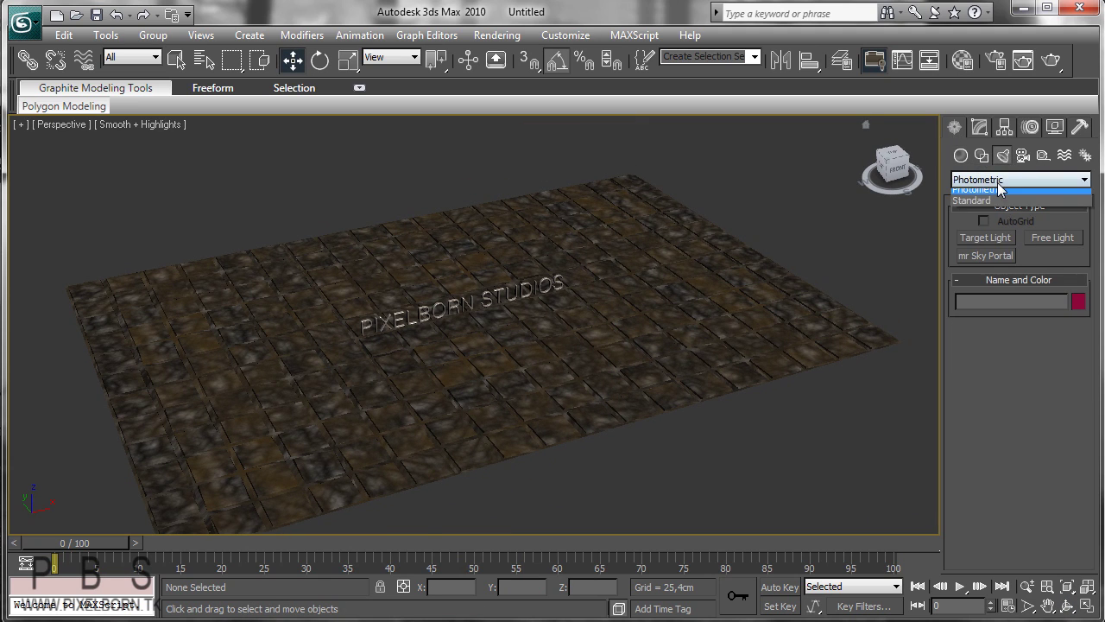
pyautogui.click(971, 180)
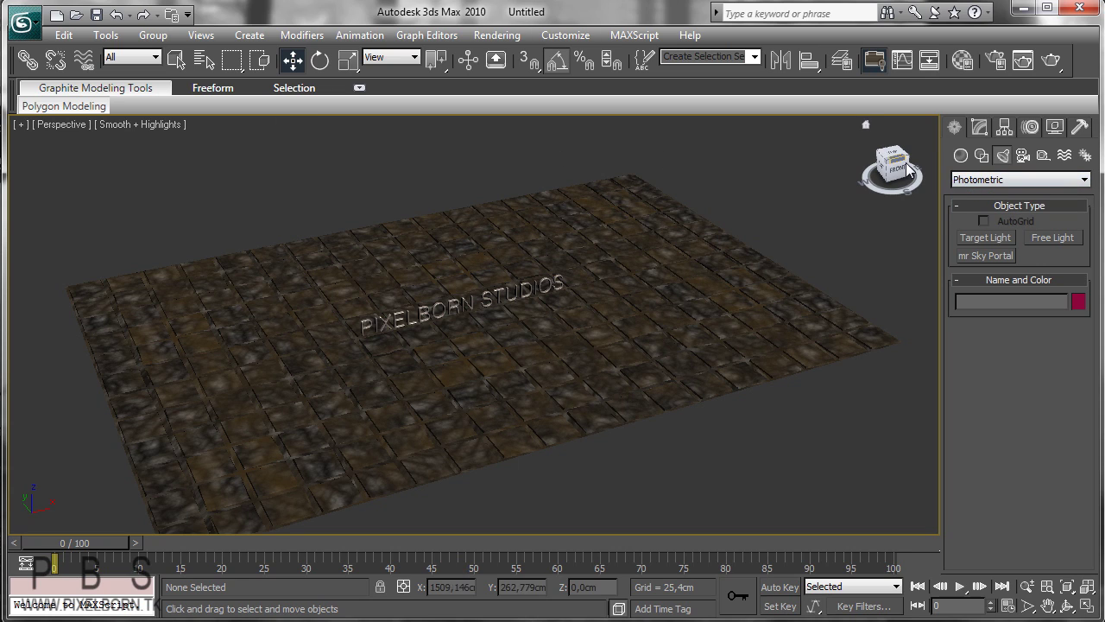
pyautogui.click(978, 182)
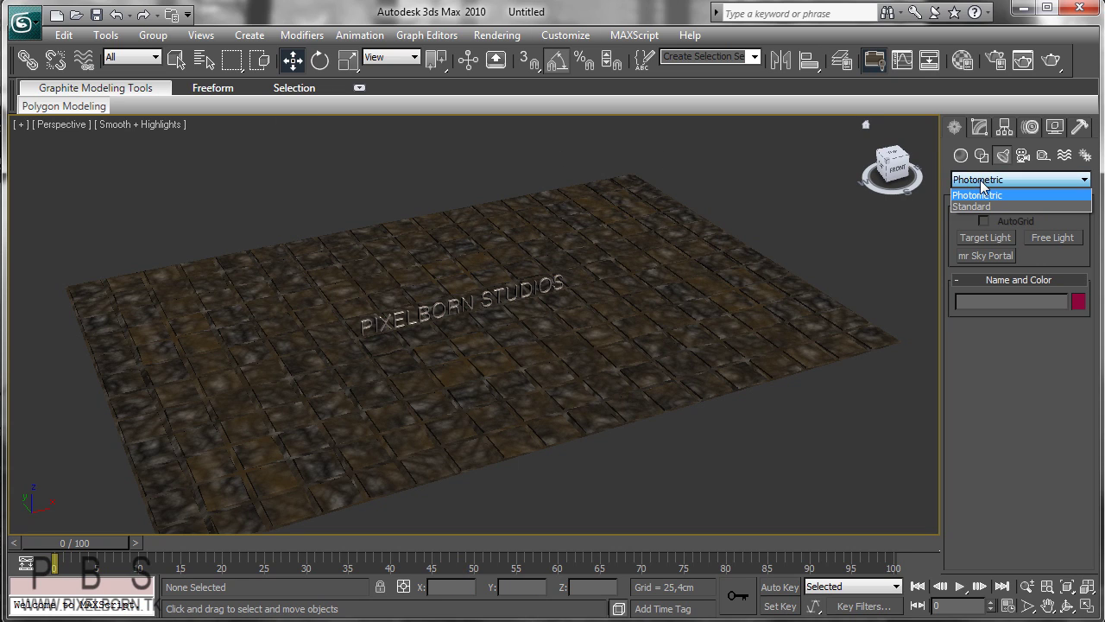
pyautogui.click(981, 186)
pyautogui.click(995, 184)
pyautogui.click(978, 197)
# - Examine the logo and the tiled floor from several angles and distances before placing lights
pyautogui.moveTo(617, 222); pyautogui.dragTo(617, 208, button='middle')
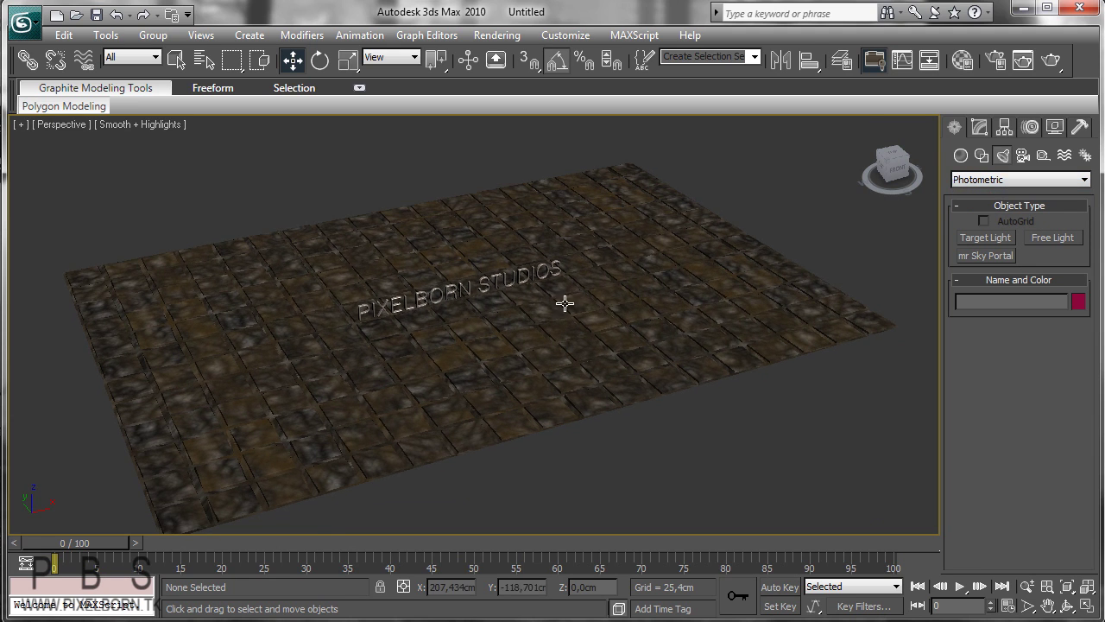
pyautogui.press('z')
pyautogui.moveTo(523, 296)
pyautogui.keyDown('alt'); pyautogui.mouseDown(button='middle')
pyautogui.moveTo(498, 281)
pyautogui.moveTo(517, 311)
pyautogui.mouseUp(button='middle'); pyautogui.keyUp('alt')
pyautogui.scroll(-6, 498, 276)
pyautogui.click(498, 266)
pyautogui.scroll(4, 498, 267)
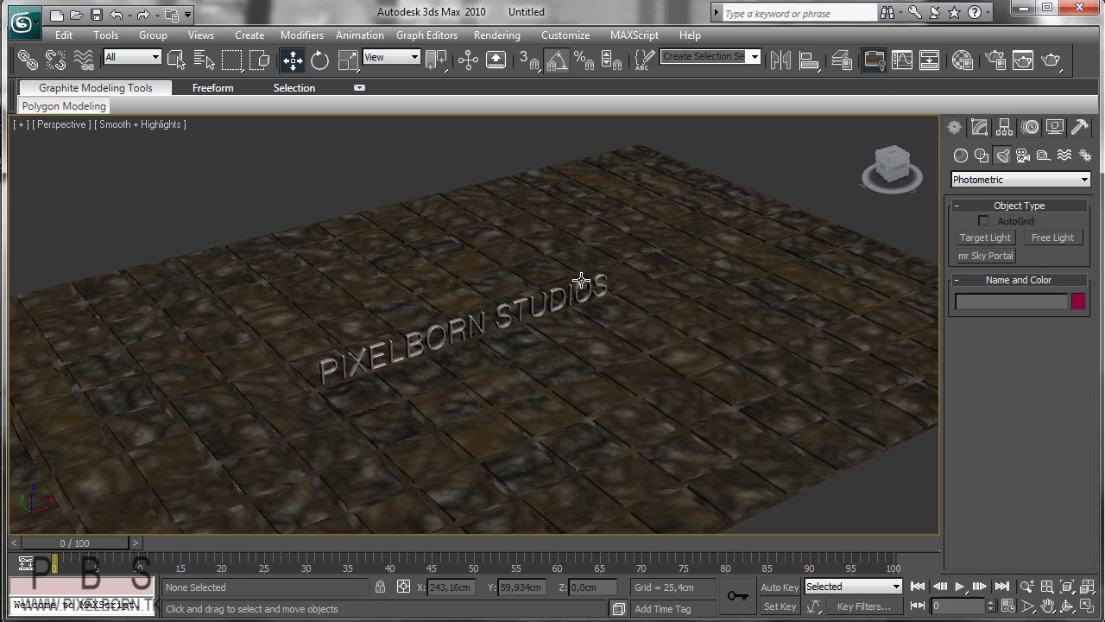
pyautogui.keyDown('alt'); pyautogui.moveTo(527, 323); pyautogui.dragTo(502, 323, button='middle'); pyautogui.keyUp('alt')
pyautogui.scroll(-5, 501, 323)
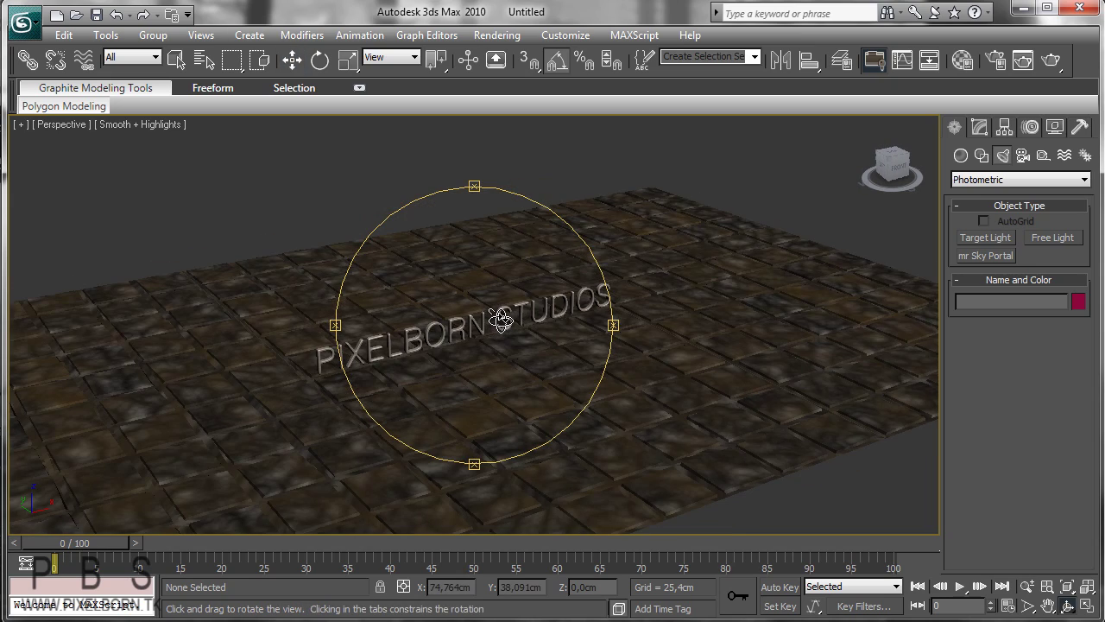